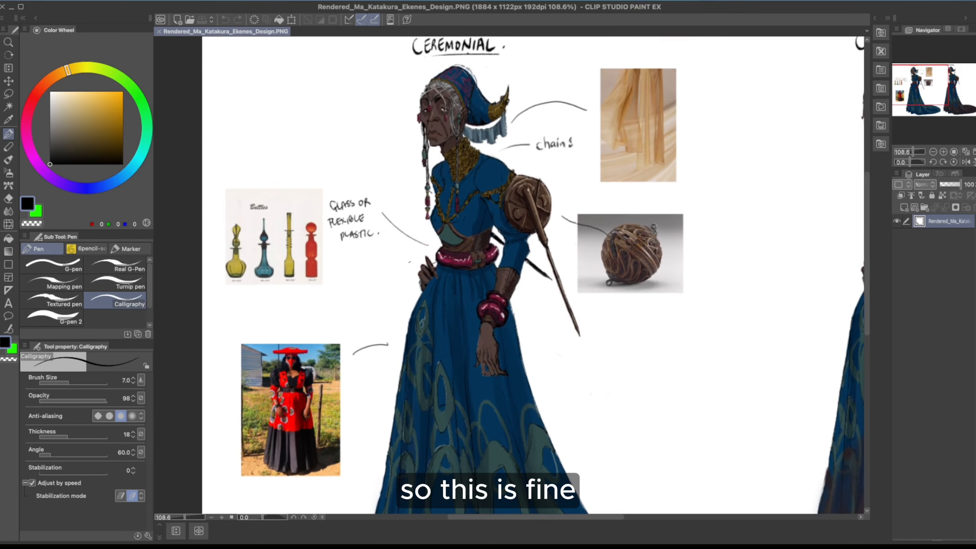
Examine both ceremonial figure designs, comparing the skin tone with the blue of the dress
left_click_drag(524, 309, 517, 284)
key("x")
key("slash")
left_click_drag(523, 362, 496, 270)
left_click_drag(542, 235, 520, 289)
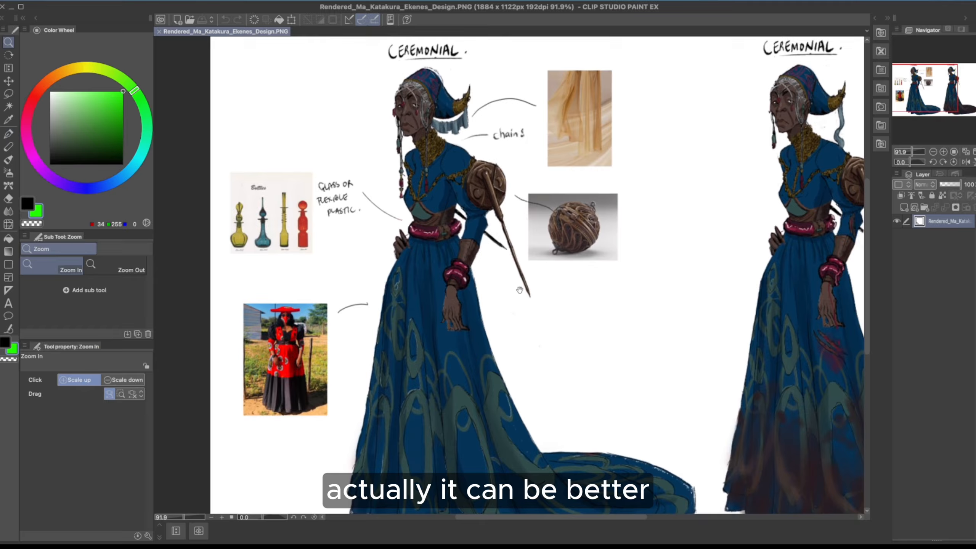
left_click_drag(762, 219, 693, 238)
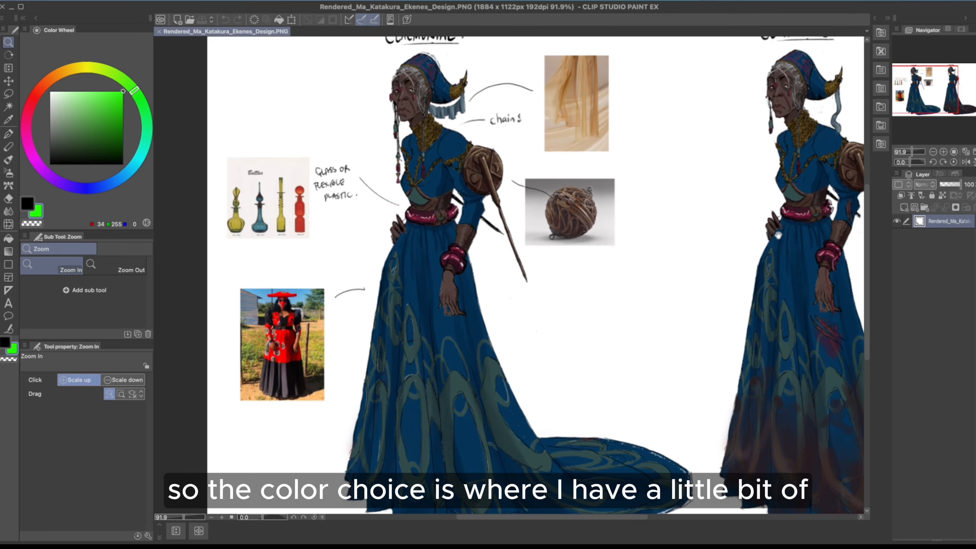
left_click_drag(777, 235, 747, 310)
left_click_drag(710, 218, 763, 236)
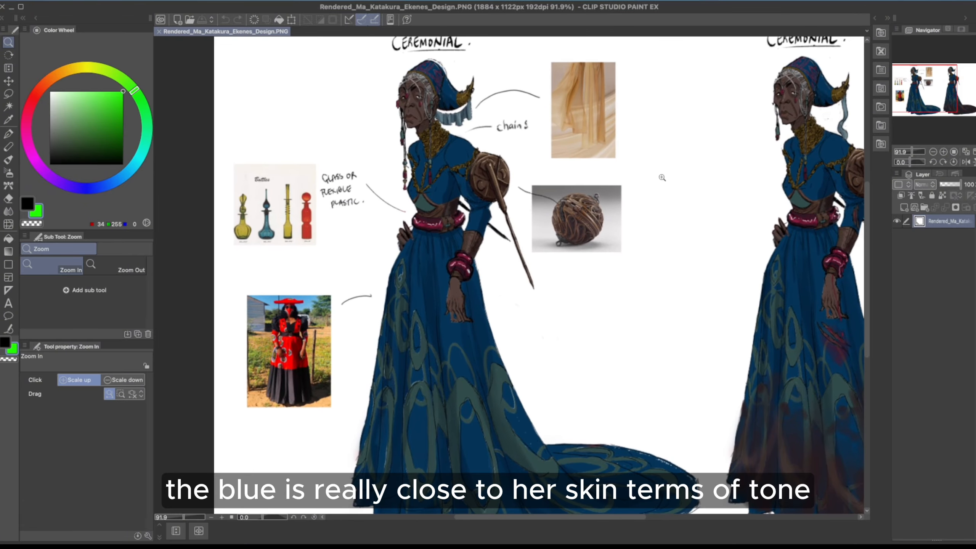
mouse_move(462, 266)
left_mouse_down()
mouse_move(480, 275)
mouse_move(469, 272)
left_mouse_up()
Paint adjoining G-pen 2 swatches of the sampled brown skin and dark blue dress colours in the blank area beside the first figure
key("p")
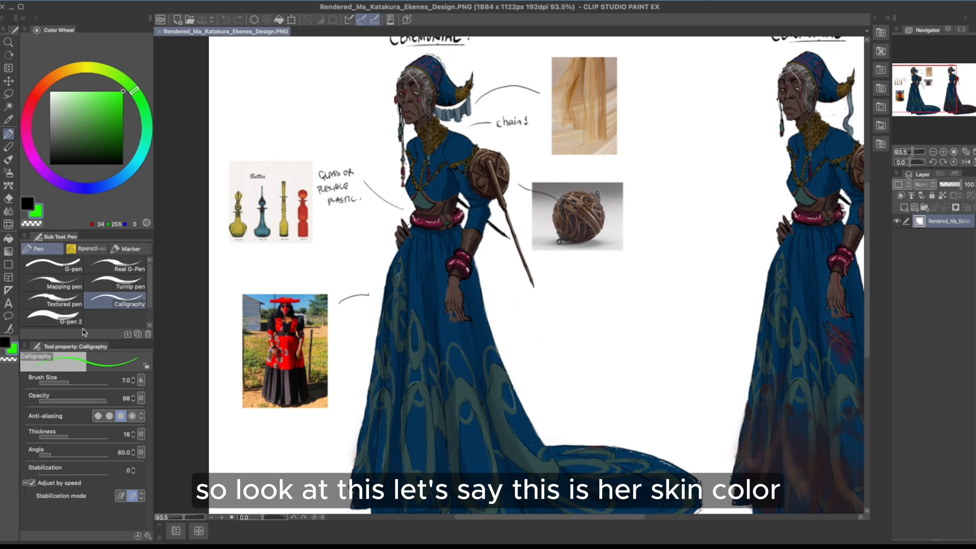
left_click(61, 318)
left_click(456, 290, "alt")
mouse_move(586, 297)
left_mouse_down()
mouse_move(580, 318)
mouse_move(582, 345)
mouse_move(586, 297)
mouse_move(574, 349)
left_mouse_up()
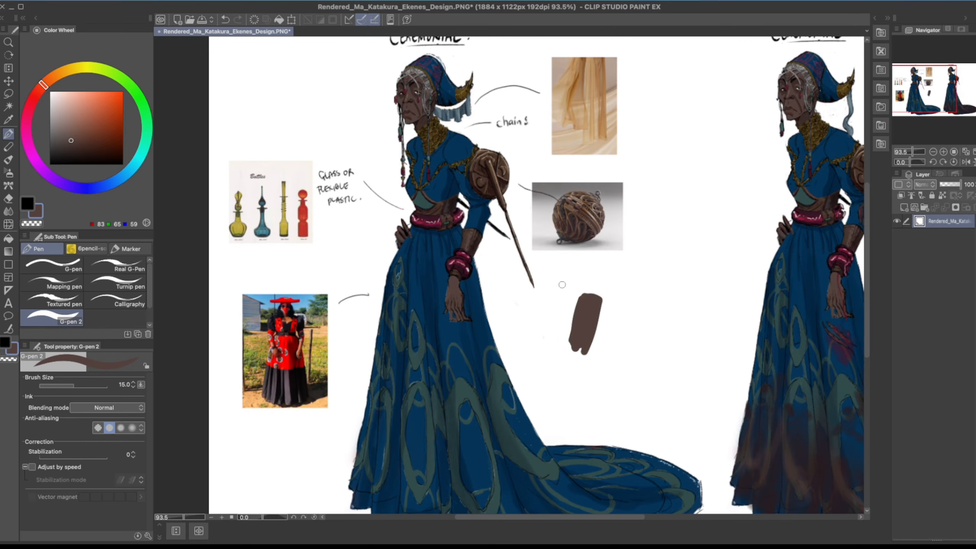
left_click(449, 324, "alt")
mouse_move(603, 298)
left_mouse_down()
mouse_move(596, 346)
mouse_move(615, 329)
left_mouse_up()
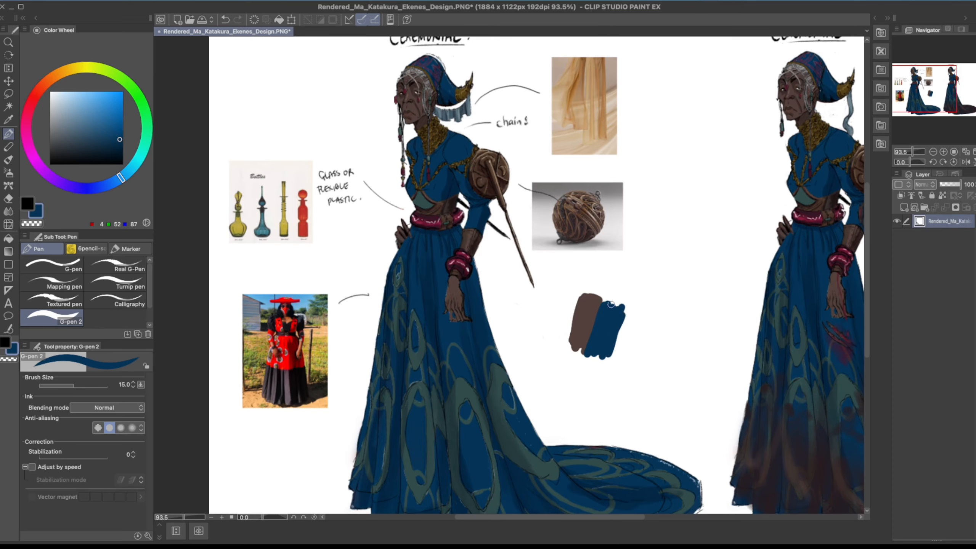
Compare the contrast between the brown and dark blue swatches at thumbnail size and at full-sheet view
left_click_drag(578, 305, 503, 285)
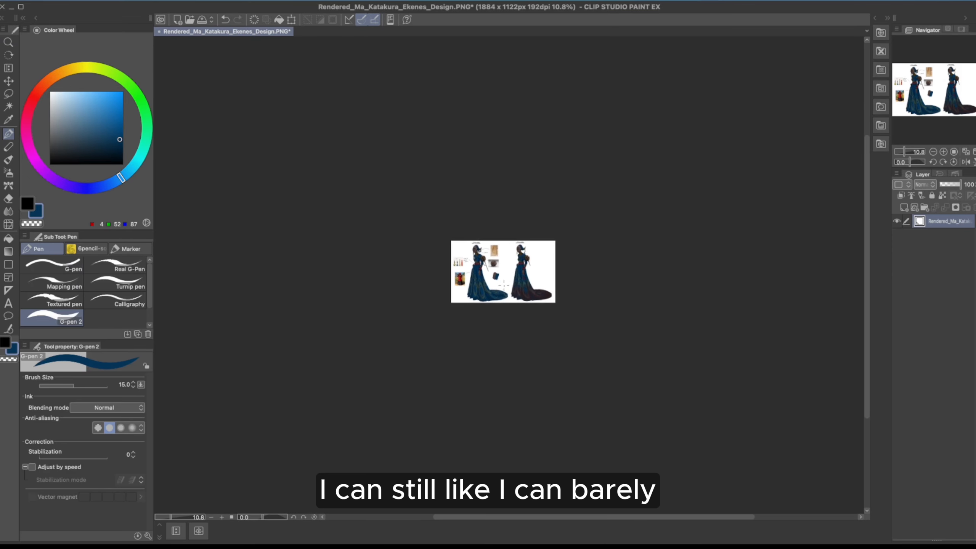
scroll(501, 282, "up", 1)
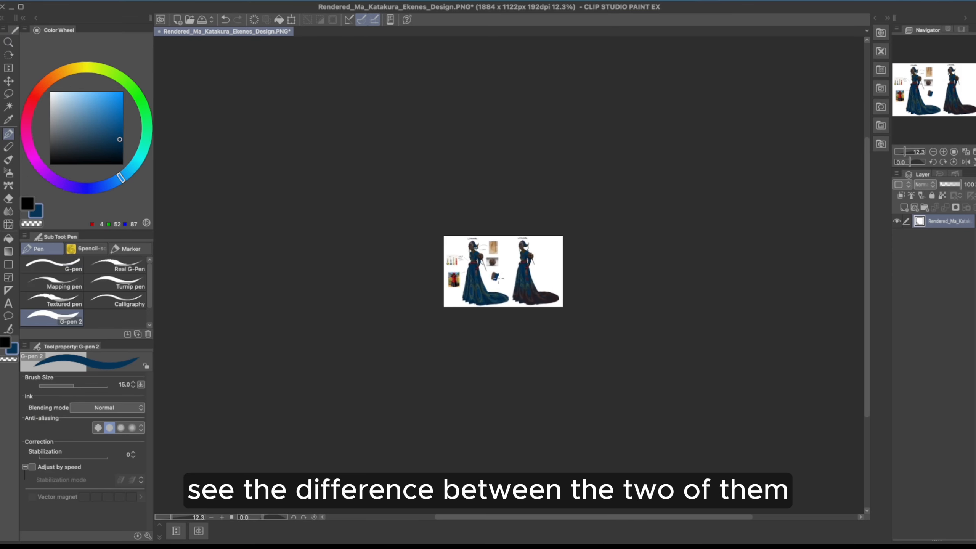
key("ctrl+space")
left_click_drag(496, 277, 545, 267)
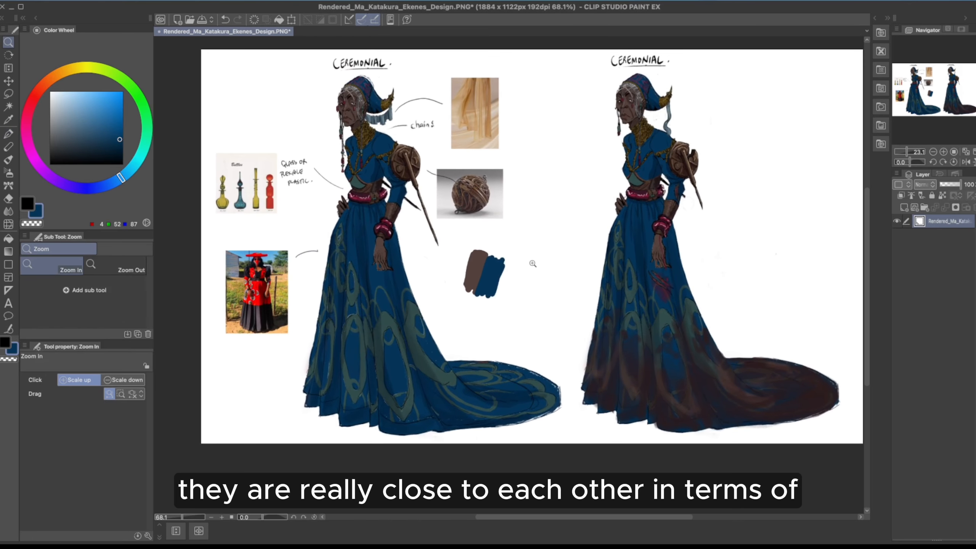
left_click_drag(531, 304, 539, 279)
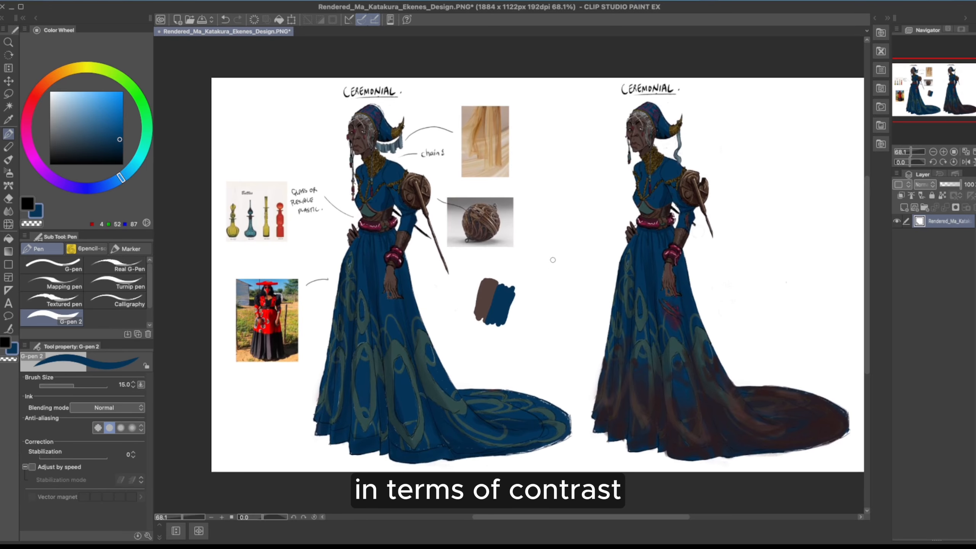
left_click_drag(521, 315, 523, 299)
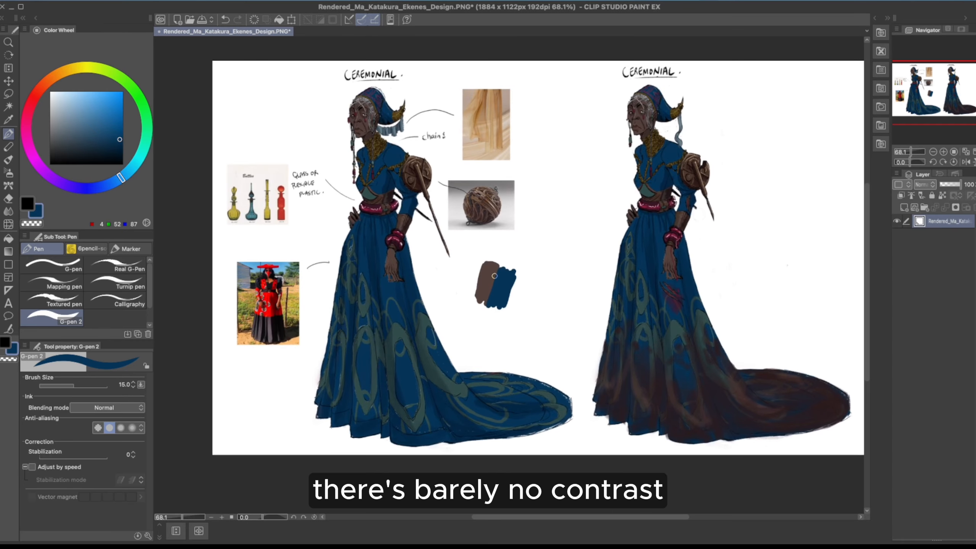
left_click_drag(530, 225, 529, 239)
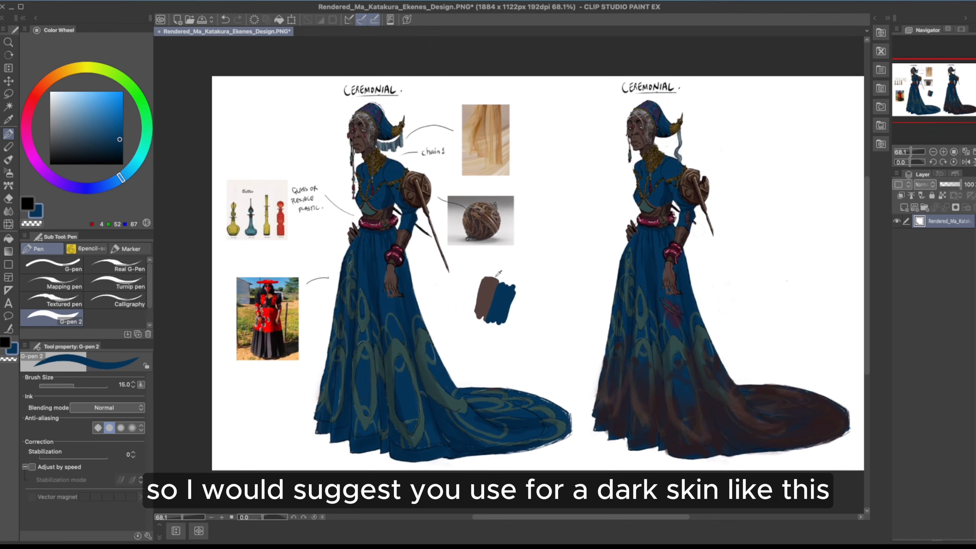
Sample the brown swatch and the dress blue, and examine how the skin reads against the clothing on the first figure
left_click(485, 285, "alt")
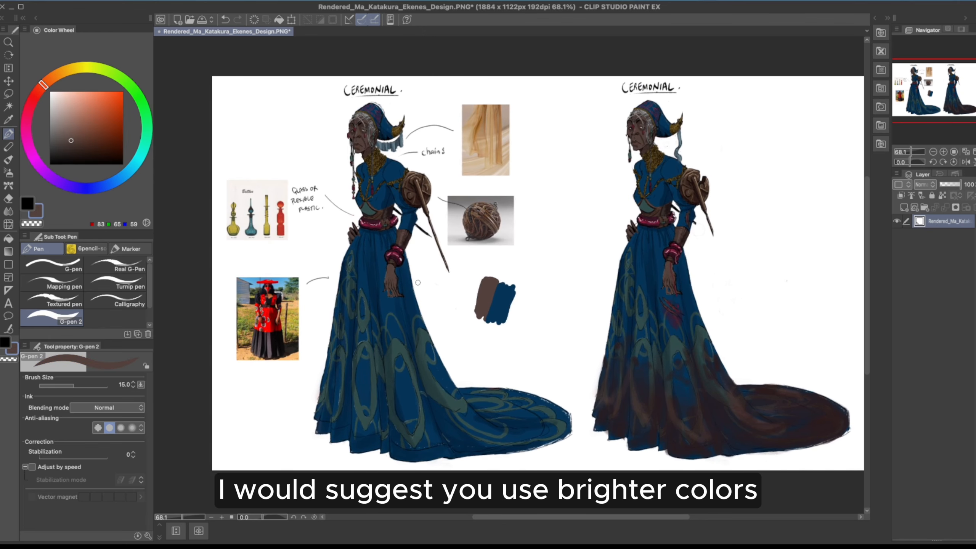
scroll(497, 295, "down", 2)
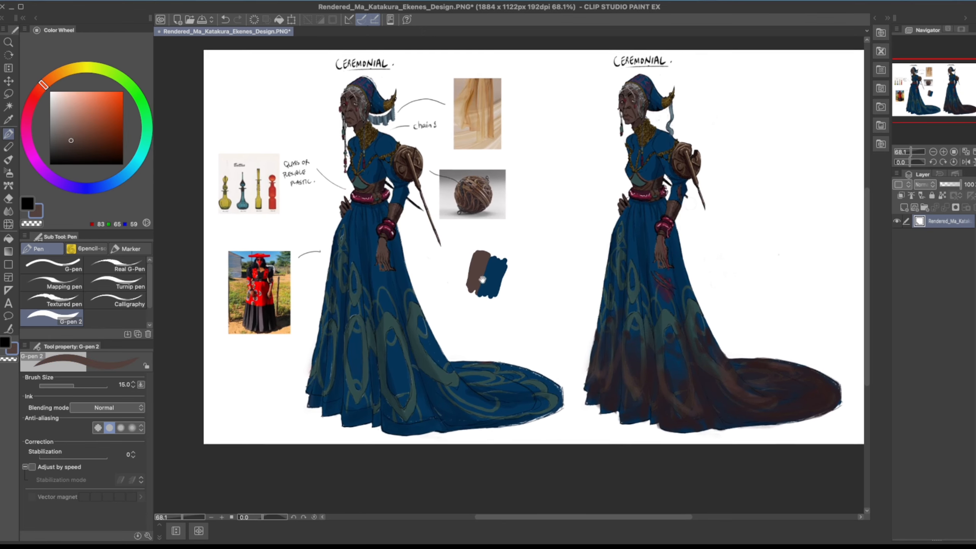
left_click(383, 295, "alt")
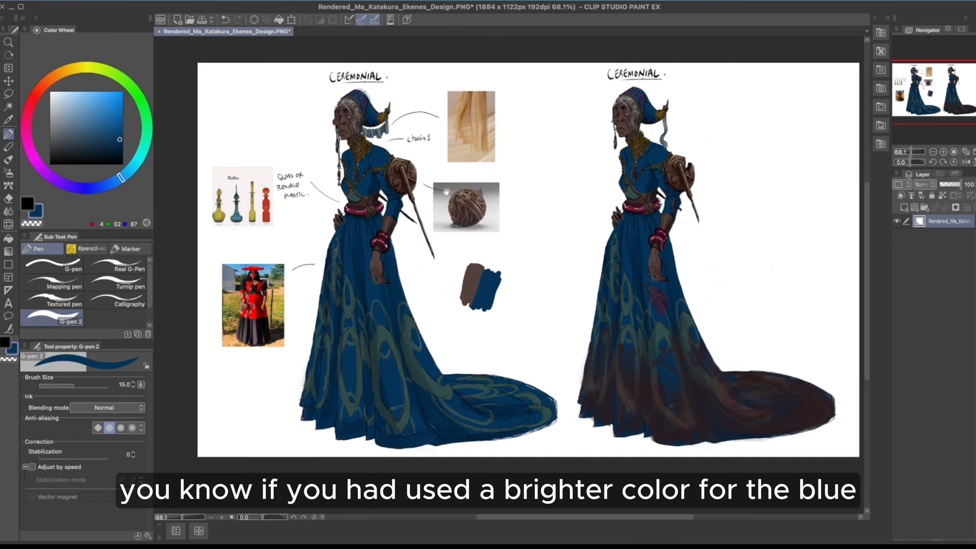
left_click_drag(459, 189, 458, 209)
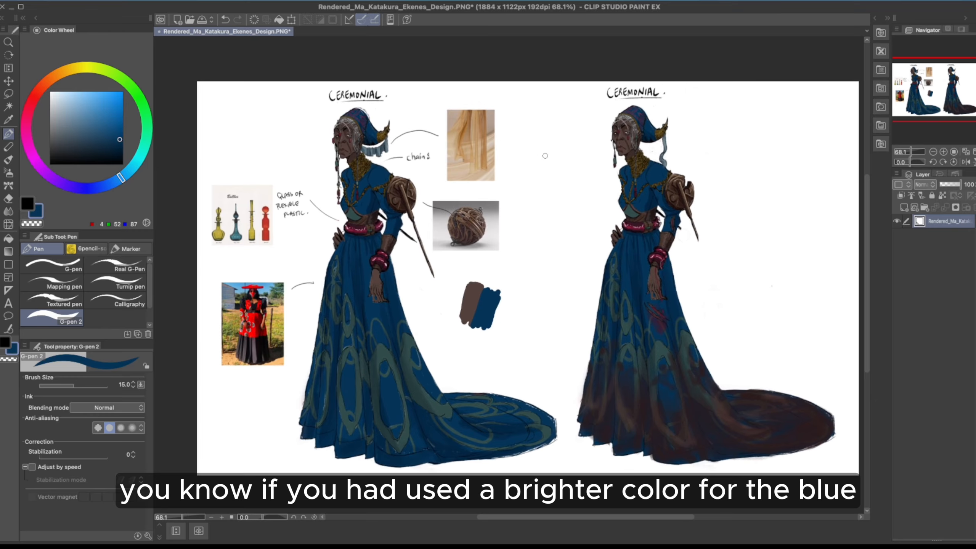
key("slash")
left_click(407, 218)
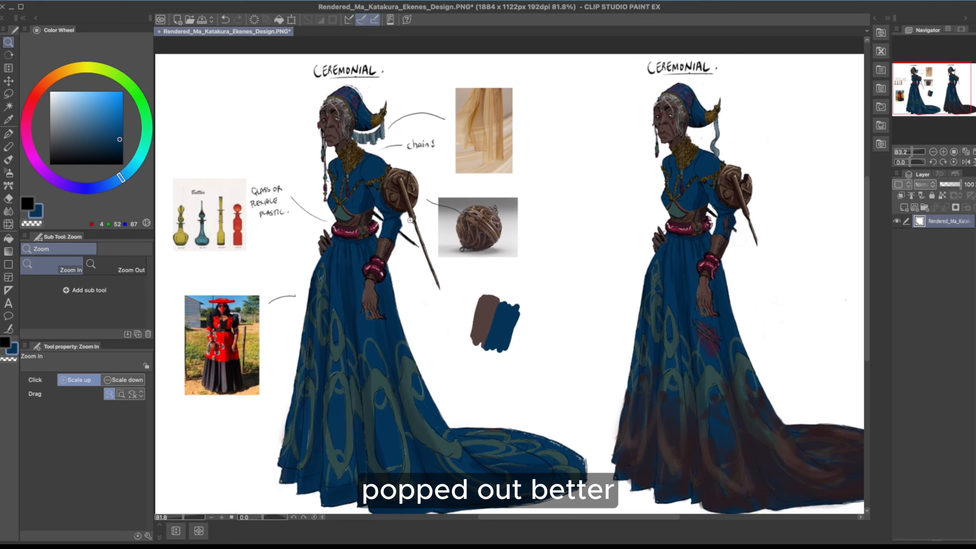
left_click_drag(447, 191, 452, 203)
left_click_drag(404, 273, 411, 257)
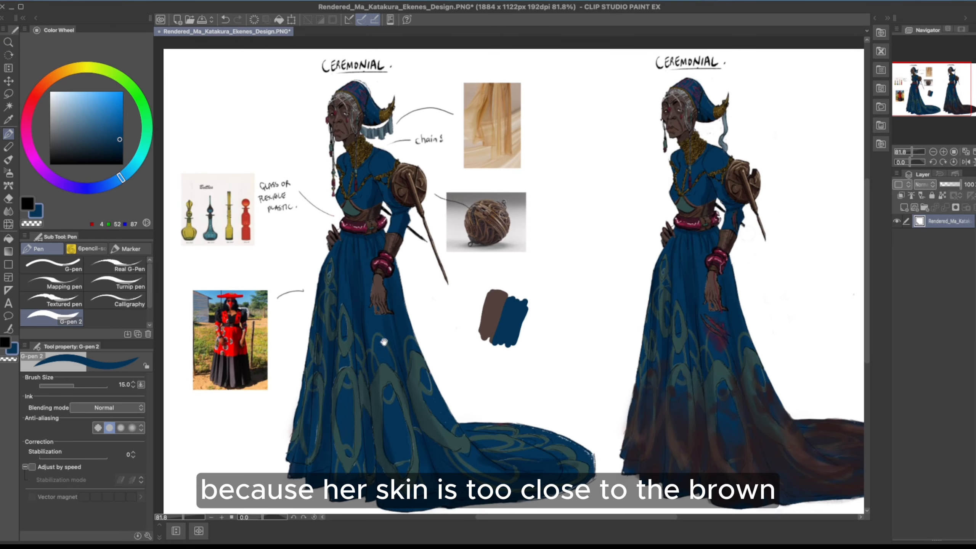
left_click_drag(384, 342, 384, 346)
mouse_move(389, 393)
left_mouse_down()
mouse_move(381, 355)
mouse_move(384, 377)
left_mouse_up()
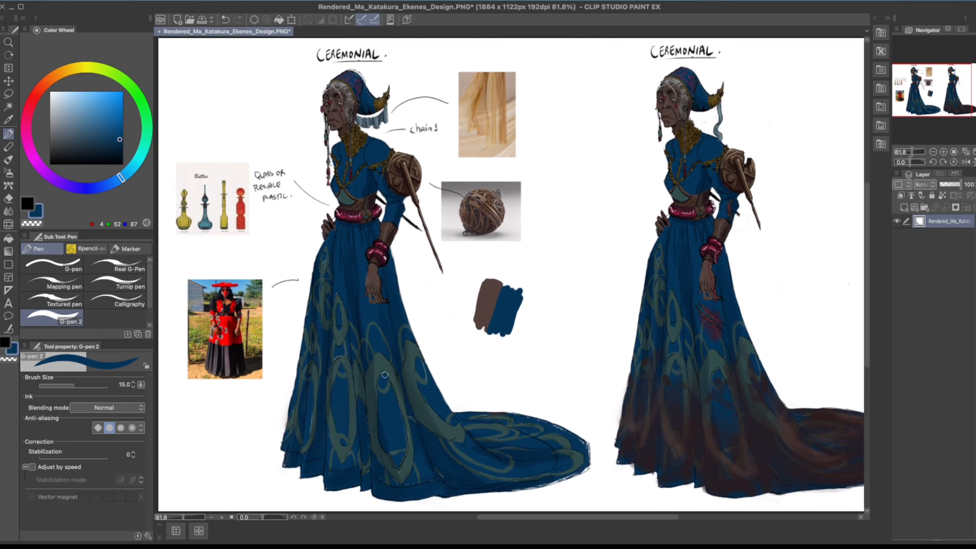
left_click_drag(379, 255, 399, 292)
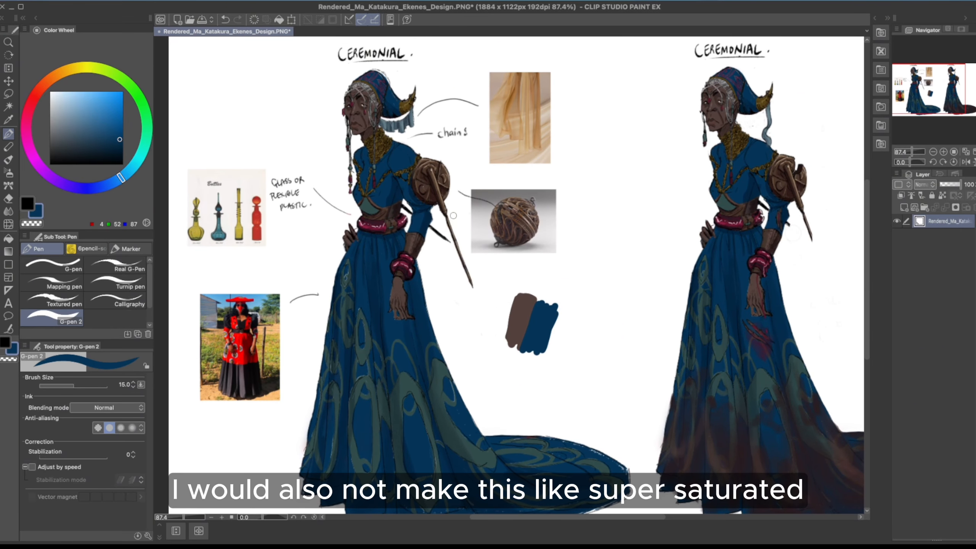
mouse_move(416, 282)
left_mouse_down()
mouse_move(421, 262)
mouse_move(410, 276)
left_mouse_up()
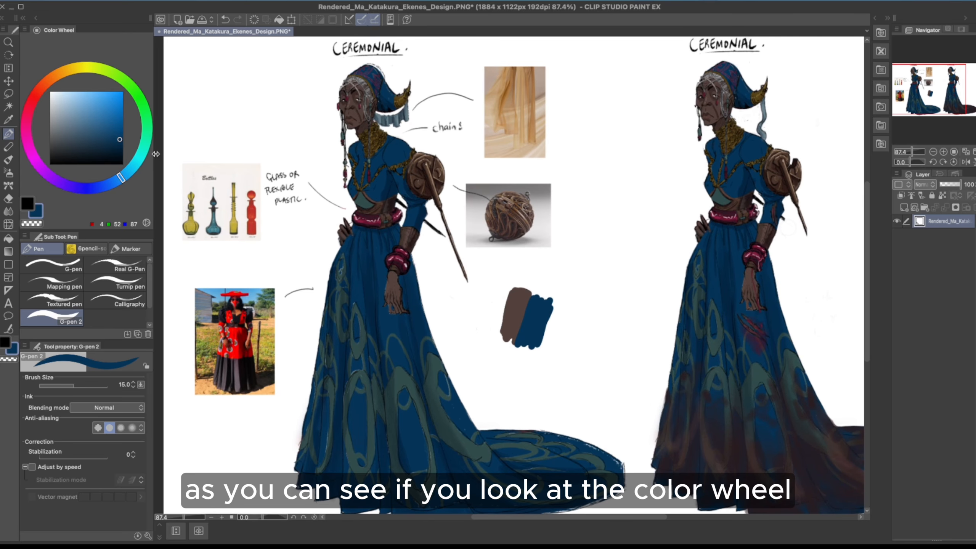
Enlarge the colour wheel and choose a less saturated blue, RGB 45, 77, 100, for the pen
left_click_drag(154, 154, 269, 154)
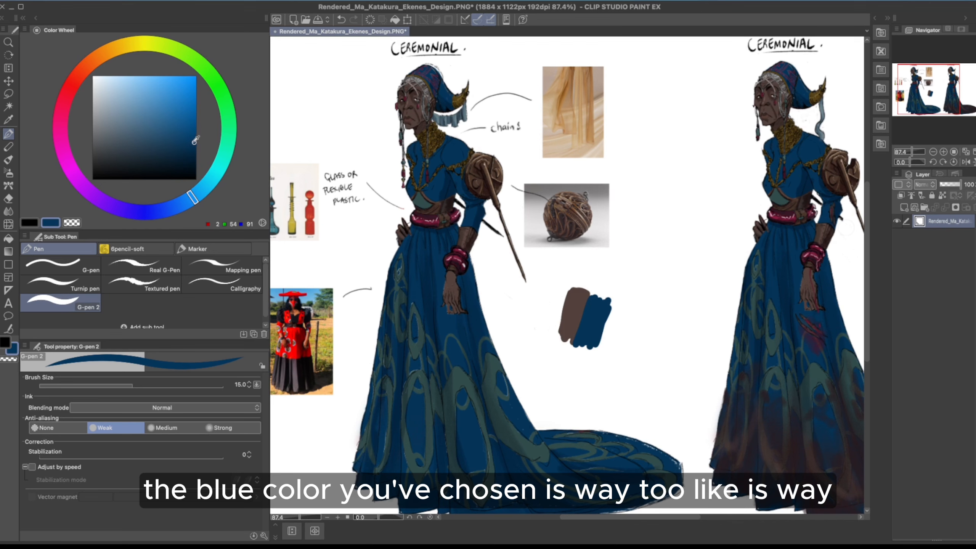
left_click_drag(195, 140, 197, 140)
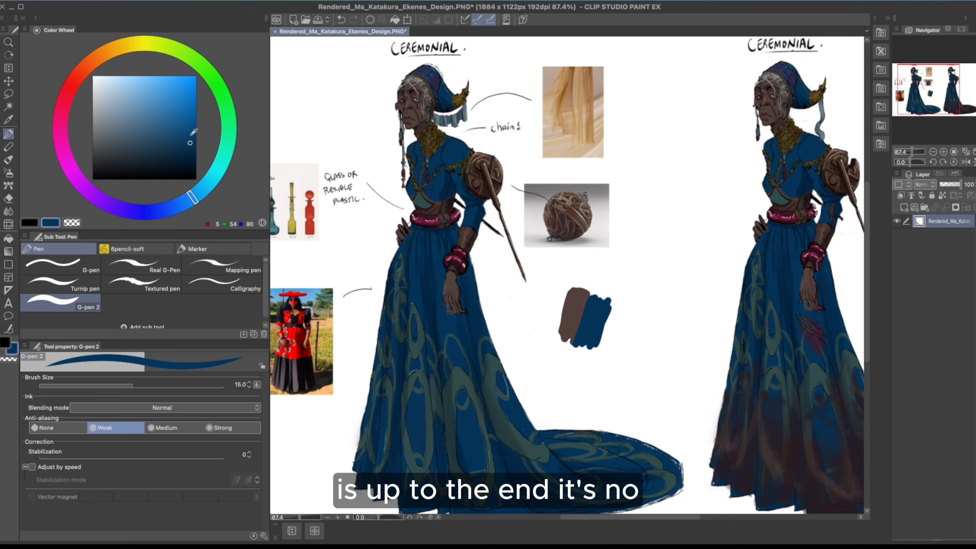
left_click(192, 144)
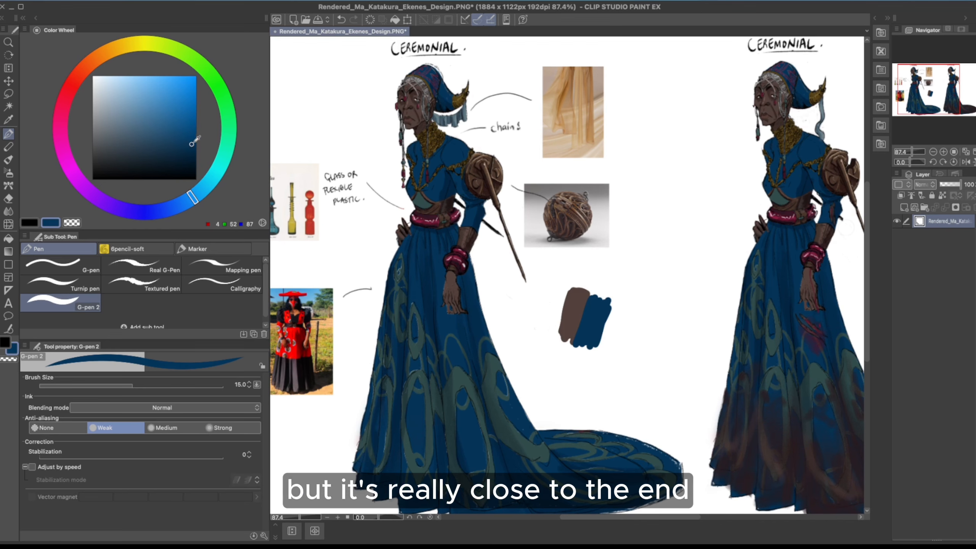
left_click(189, 141)
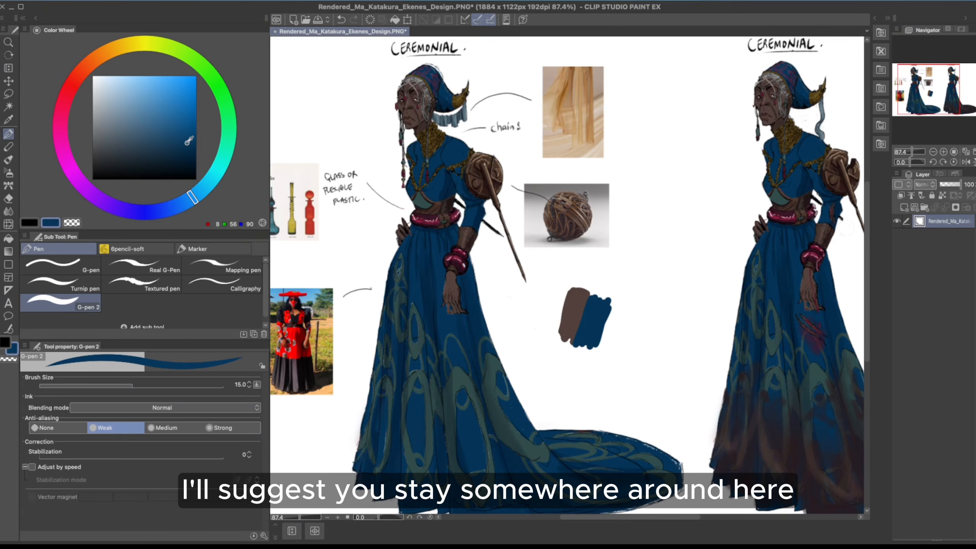
left_click(150, 138)
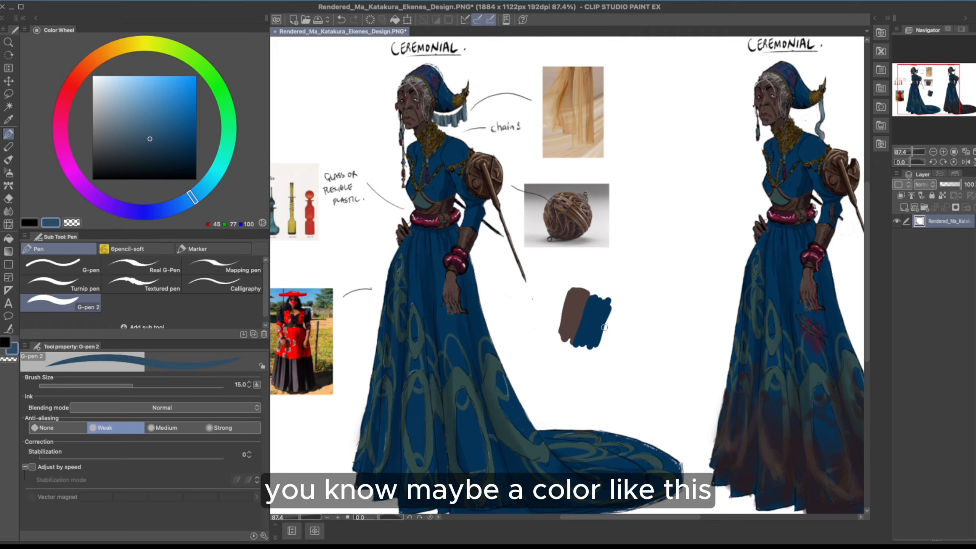
left_click_drag(603, 309, 606, 346)
key("super+z")
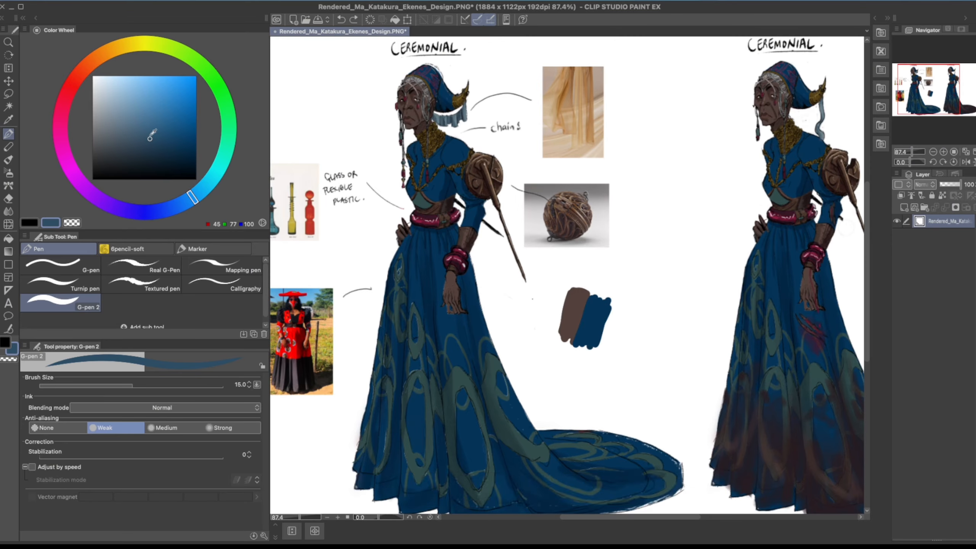
mouse_move(601, 311)
left_mouse_down()
mouse_move(600, 352)
mouse_move(622, 343)
mouse_move(615, 353)
mouse_move(620, 328)
mouse_move(637, 336)
mouse_move(635, 362)
mouse_move(667, 312)
mouse_move(644, 308)
mouse_move(650, 373)
mouse_move(640, 377)
mouse_move(676, 325)
mouse_move(680, 372)
mouse_move(662, 311)
mouse_move(637, 305)
mouse_move(634, 373)
mouse_move(671, 376)
mouse_move(658, 308)
left_mouse_up()
key("super+z")
Set the brush size to 40 and paint a large muted blue swatch, RGB 43, 80, 107, beside the dark blue one
key("]")
key("]")
key("]")
key("]")
key("]")
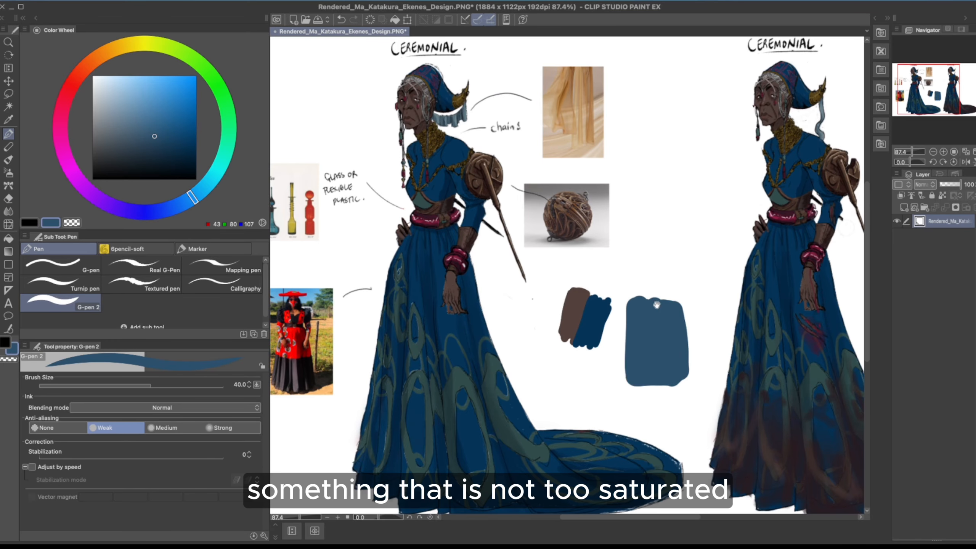
Sample the green of the dress pattern, RGB 49, 76, 75, and paint a swatch of it beneath the brown and dark blue swatches
left_click_drag(502, 354, 493, 355)
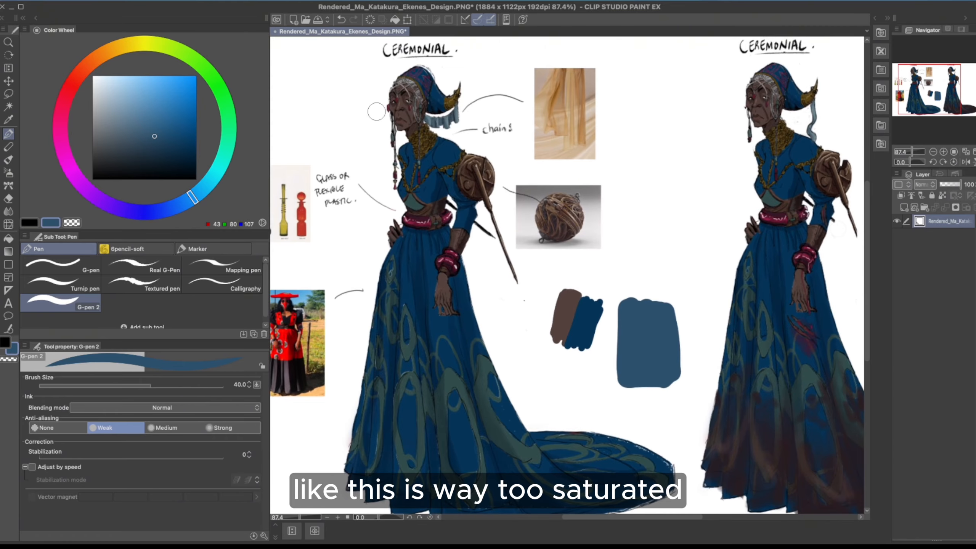
scroll(553, 238, "up", 3)
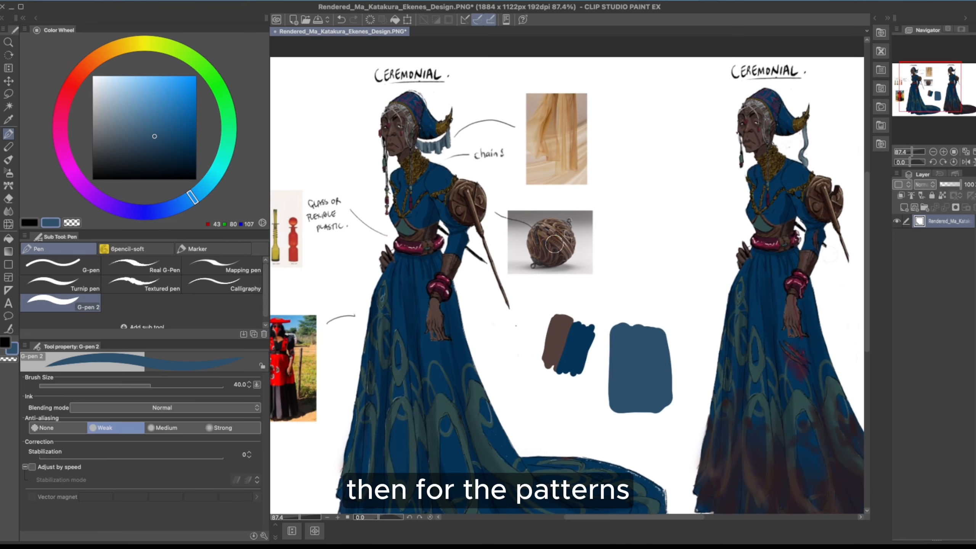
left_click(447, 402, "alt")
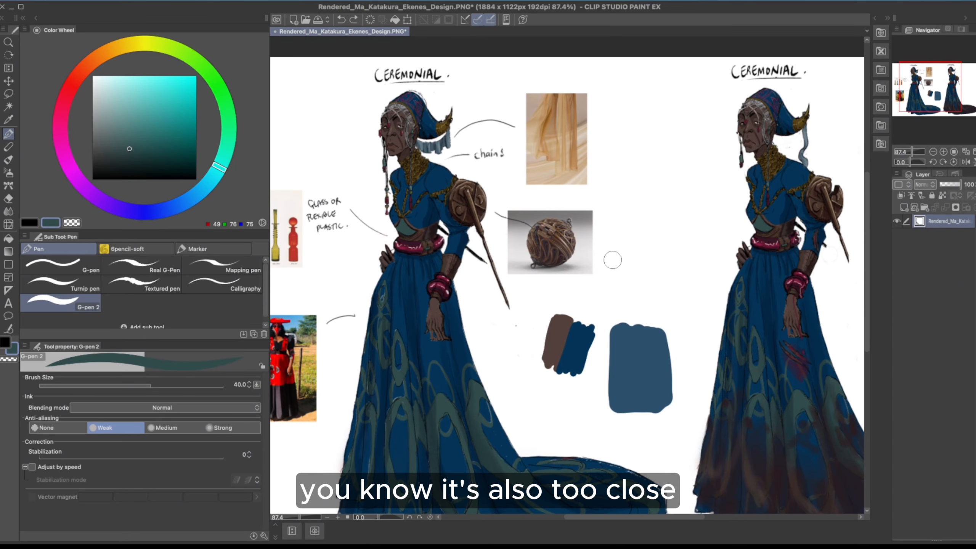
mouse_move(586, 387)
left_mouse_down()
mouse_move(560, 376)
mouse_move(571, 392)
mouse_move(565, 374)
mouse_move(542, 367)
mouse_move(545, 388)
mouse_move(569, 390)
left_mouse_up()
key("super+z")
Compare the brown, dark blue and green swatches at thumbnail size and close up
key("slash")
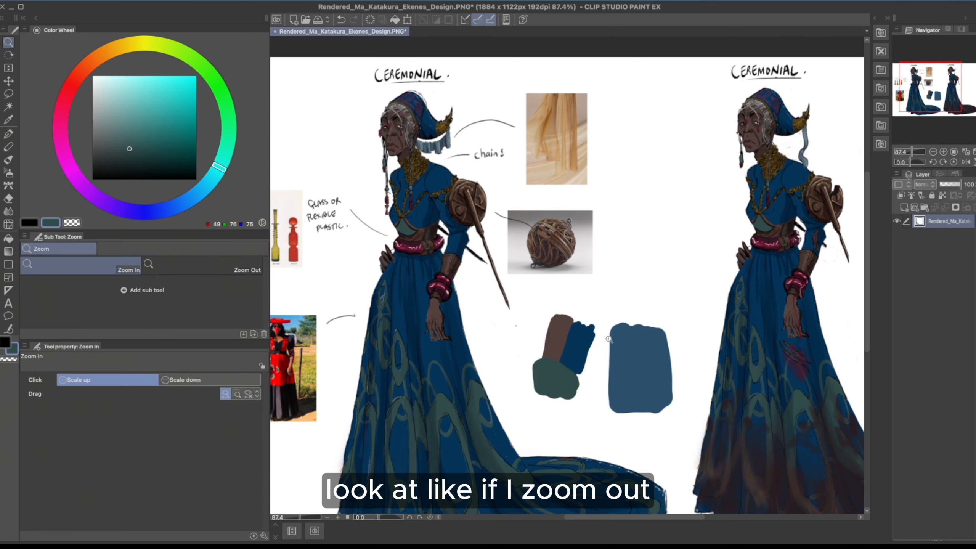
scroll(608, 338, "down", 10)
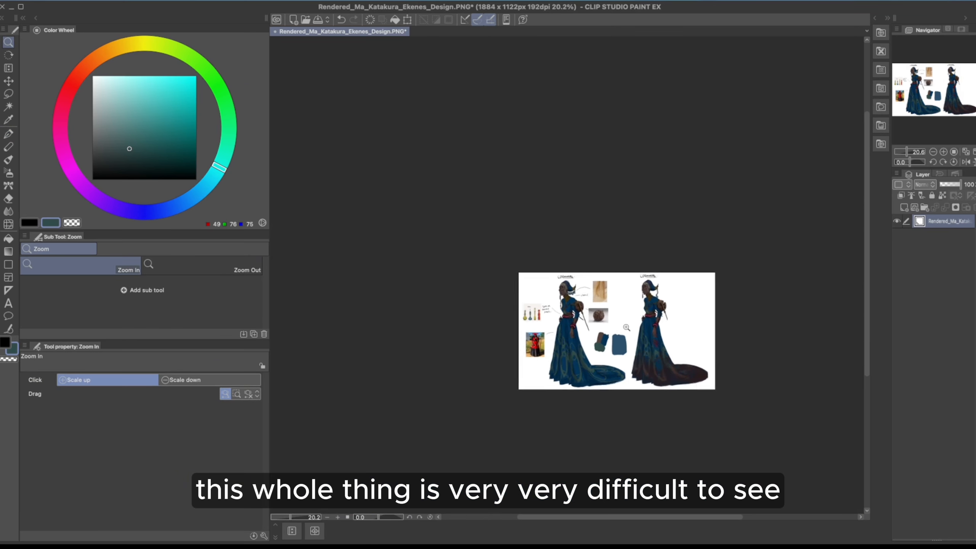
scroll(626, 327, "up", 6)
key("p")
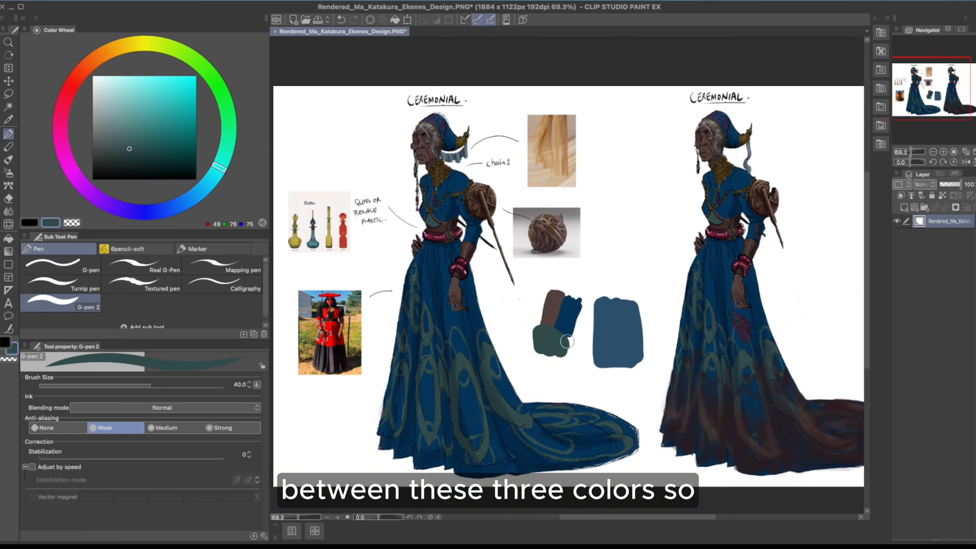
scroll(567, 341, "up", 3)
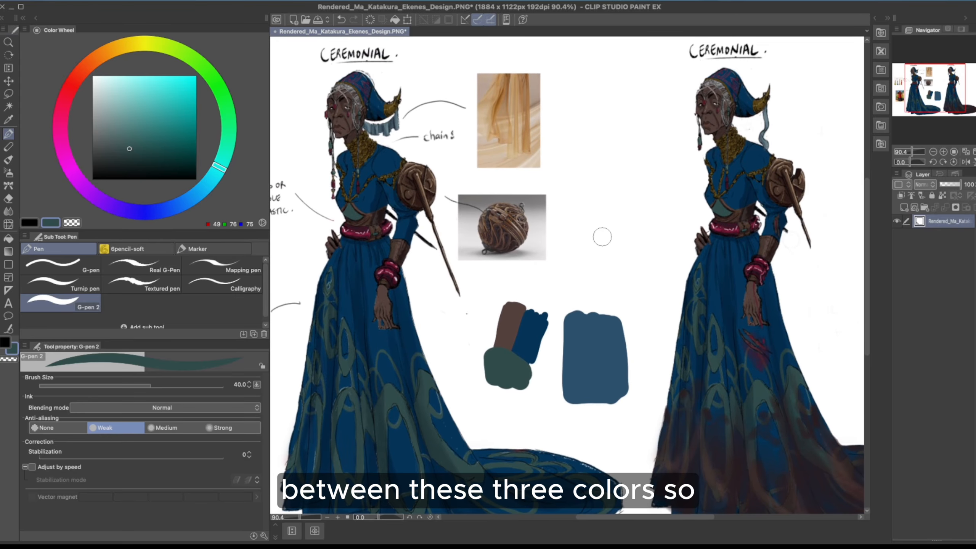
Sample the green of the skirt pattern again and compare it with the dark blue of the dress
left_click(394, 397, "alt")
left_click(386, 391, "alt")
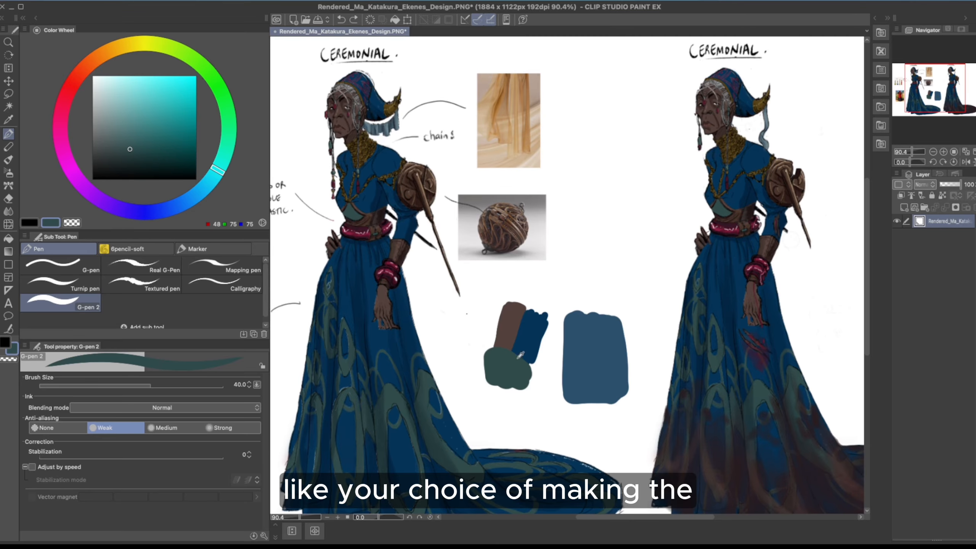
left_click(393, 395, "alt")
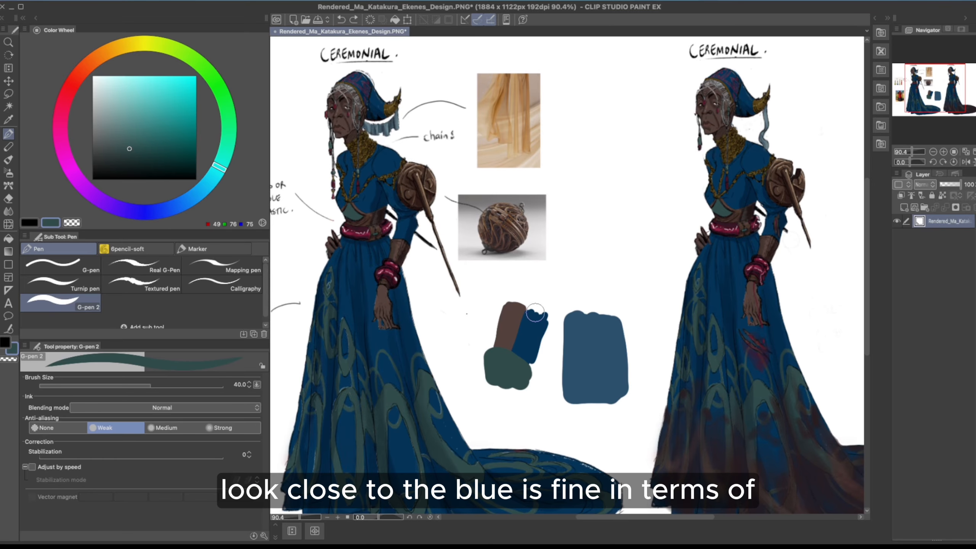
left_click_drag(530, 345, 538, 342)
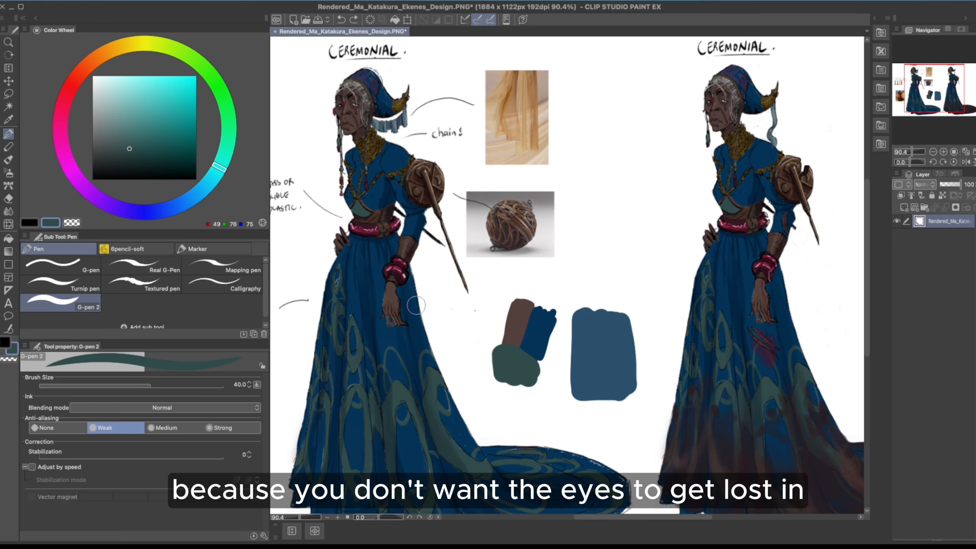
Switch to the other drawing colour and change it to a bright green, RGB 29, 255, 0
key("x")
left_click(211, 76)
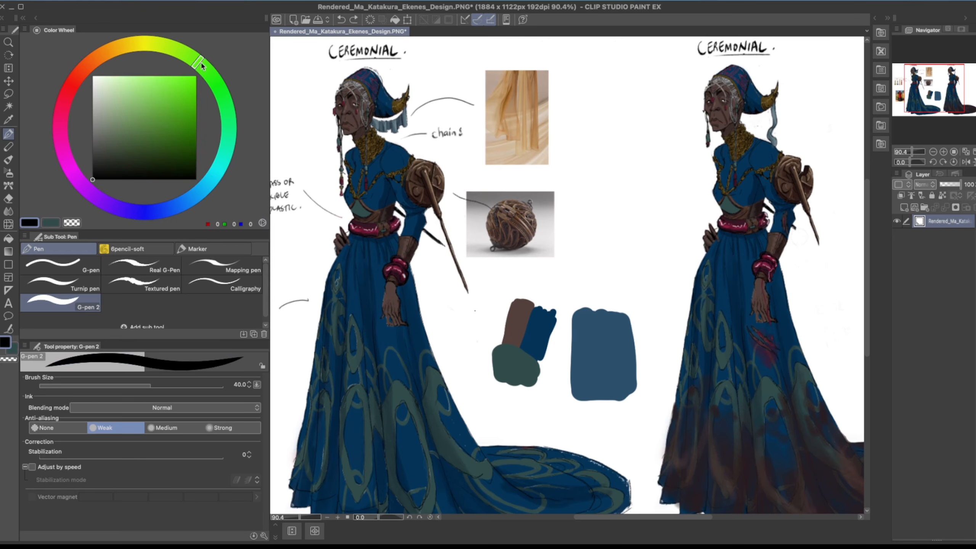
left_click(186, 82)
Try circling the whole skirt of the first figure in bright green directly on the artwork
mouse_move(419, 321)
left_mouse_down()
mouse_move(323, 484)
mouse_move(452, 464)
left_mouse_up()
scroll(440, 274, "down", 5)
key("ctrl+z")
mouse_move(426, 240)
left_mouse_down()
mouse_move(320, 220)
mouse_move(311, 413)
mouse_move(494, 450)
mouse_move(509, 321)
mouse_move(395, 235)
left_mouse_up()
scroll(531, 321, "up", 5)
scroll(531, 321, "down", 1)
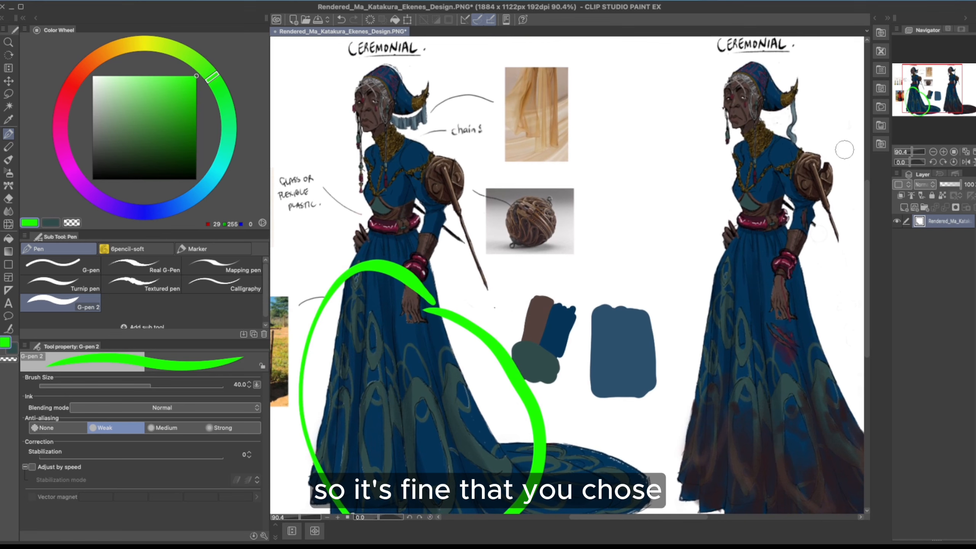
key("ctrl+z")
Add a new layer and circle the patterned lower part of the first figure's skirt in bright green
left_click(904, 208)
mouse_move(441, 317)
left_mouse_down()
mouse_move(320, 442)
mouse_move(479, 501)
mouse_move(463, 330)
left_mouse_up()
scroll(499, 346, "down", 3)
scroll(534, 386, "up", 3)
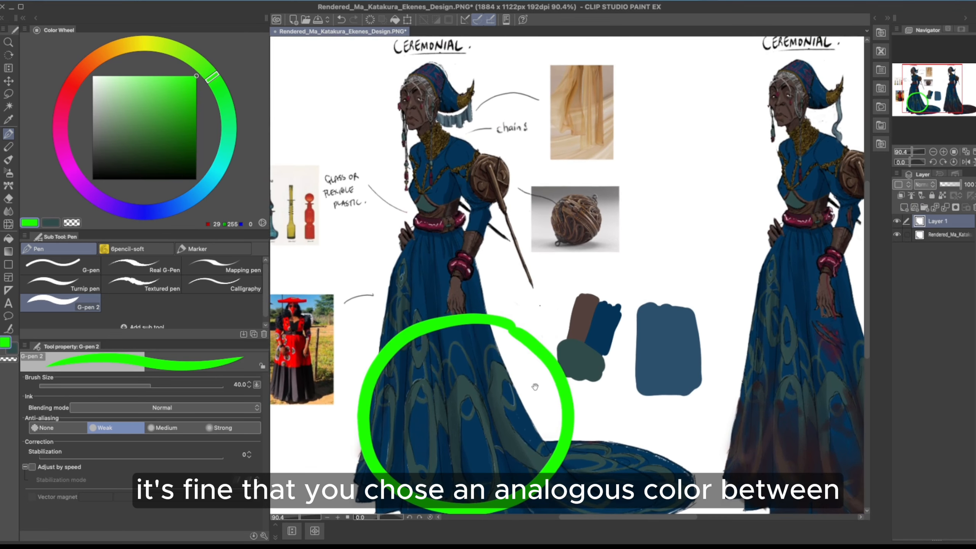
Mark spots on the pattern inside the circle with green dots and undo them
left_click(462, 392)
left_click(460, 391)
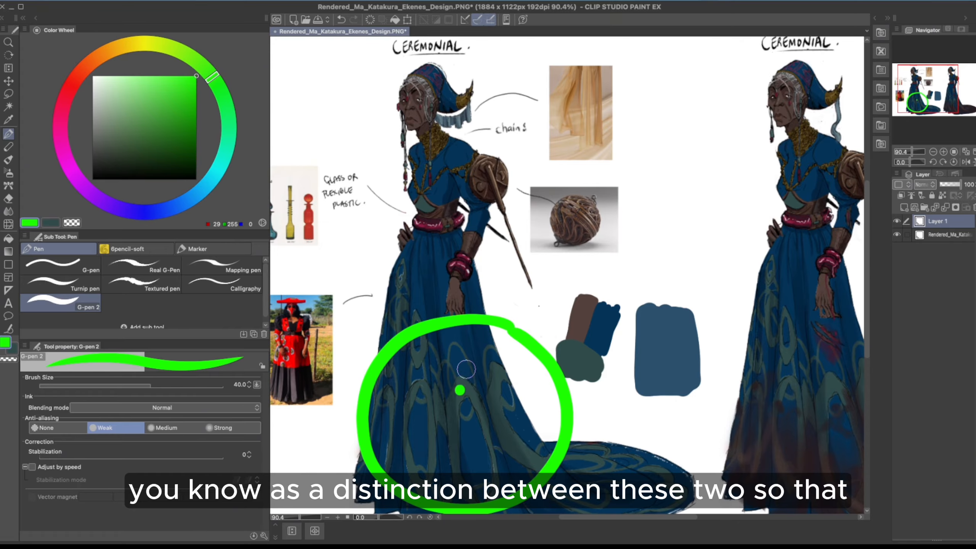
left_click(461, 365)
key("ctrl+z")
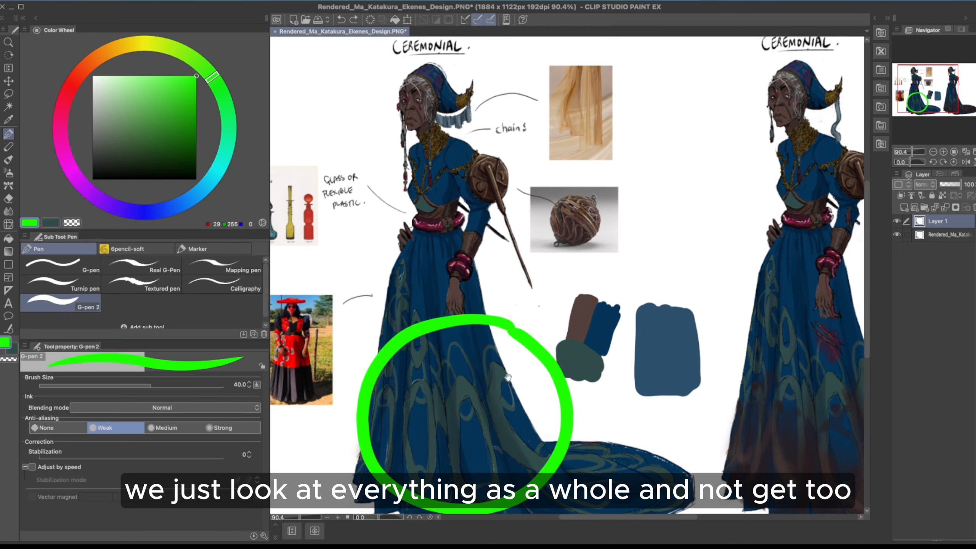
scroll(467, 264, "down", 3)
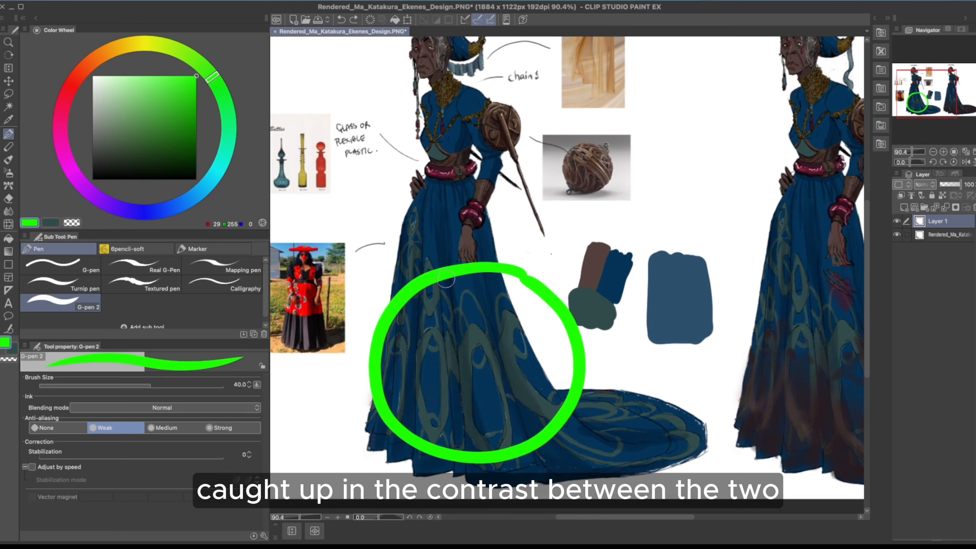
Reduce the brush size to 20 and undo the green circle around the skirt pattern
key("bracketleft")
key("bracketleft")
key("bracketleft")
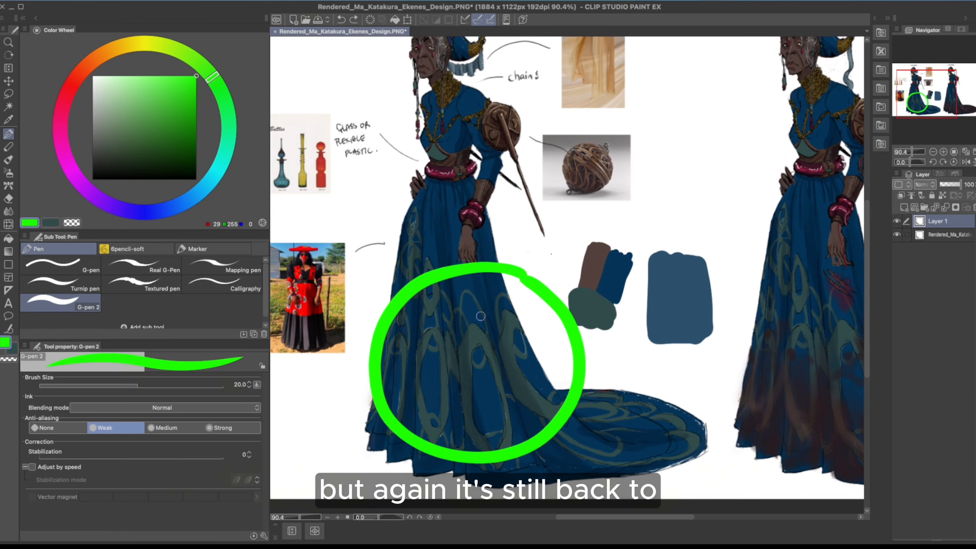
left_click_drag(531, 223, 508, 261)
key("ctrl+z")
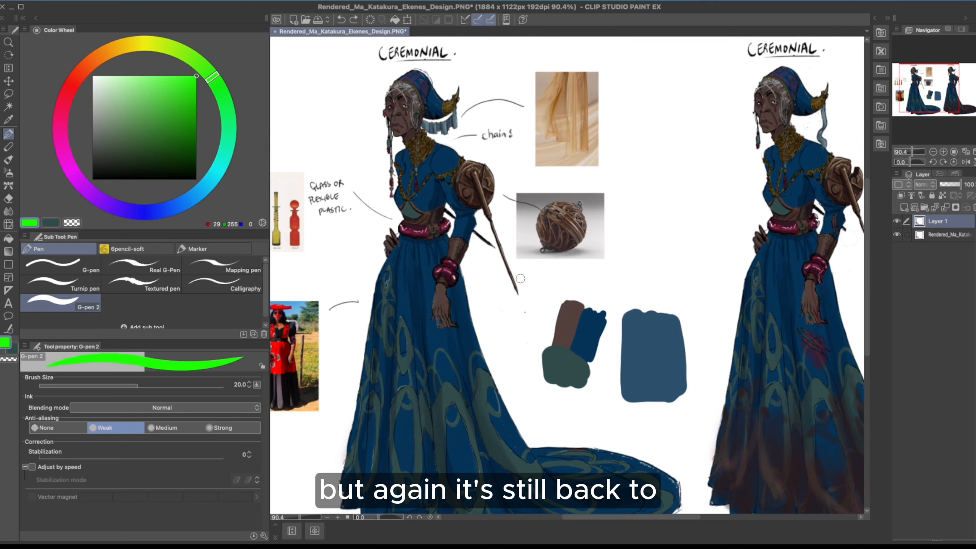
Mark the hand and the dress fabric beneath it in green to compare skin and dress, undoing each mark
left_click_drag(471, 293, 500, 236)
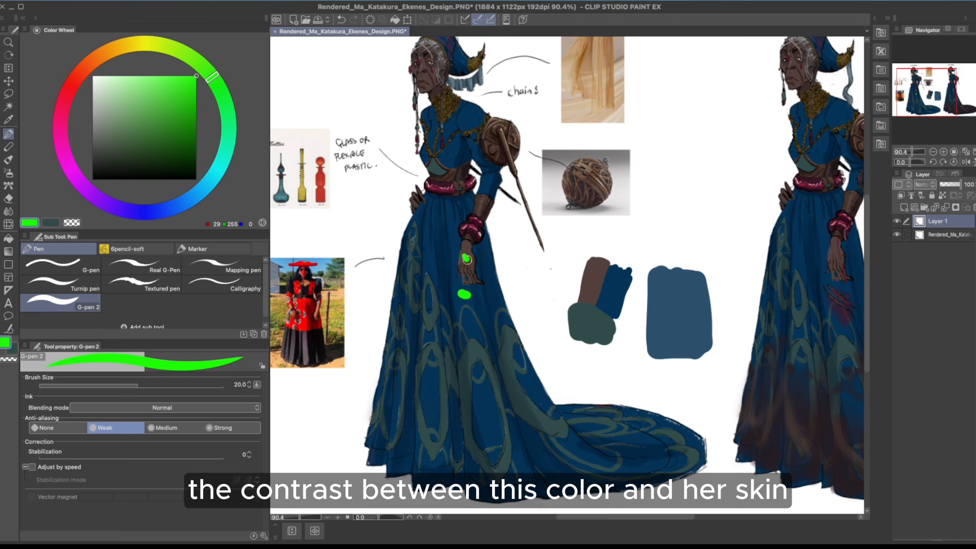
key("ctrl+z")
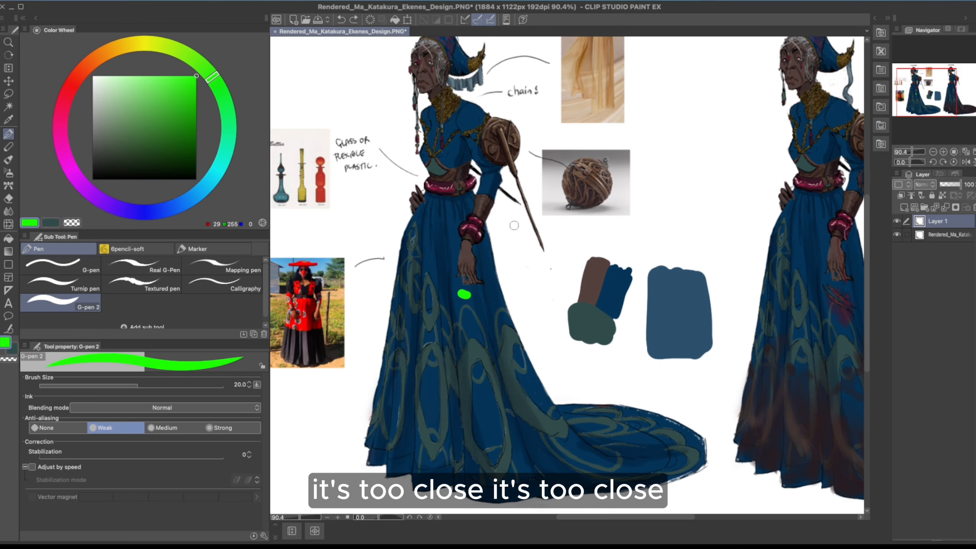
key("ctrl+z")
left_click_drag(525, 218, 509, 248)
mouse_move(457, 308)
left_mouse_down()
mouse_move(479, 316)
mouse_move(461, 336)
mouse_move(477, 344)
mouse_move(481, 303)
left_mouse_up()
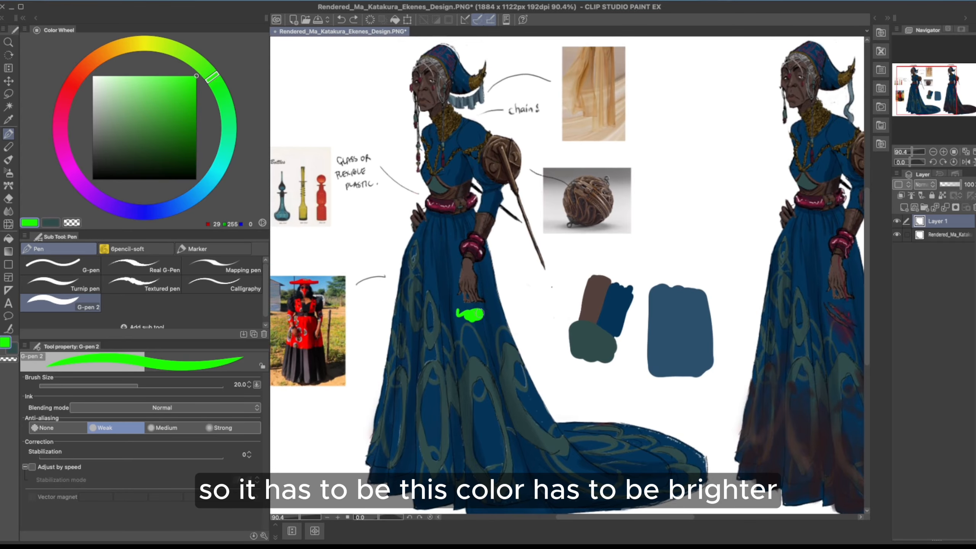
key("ctrl+z")
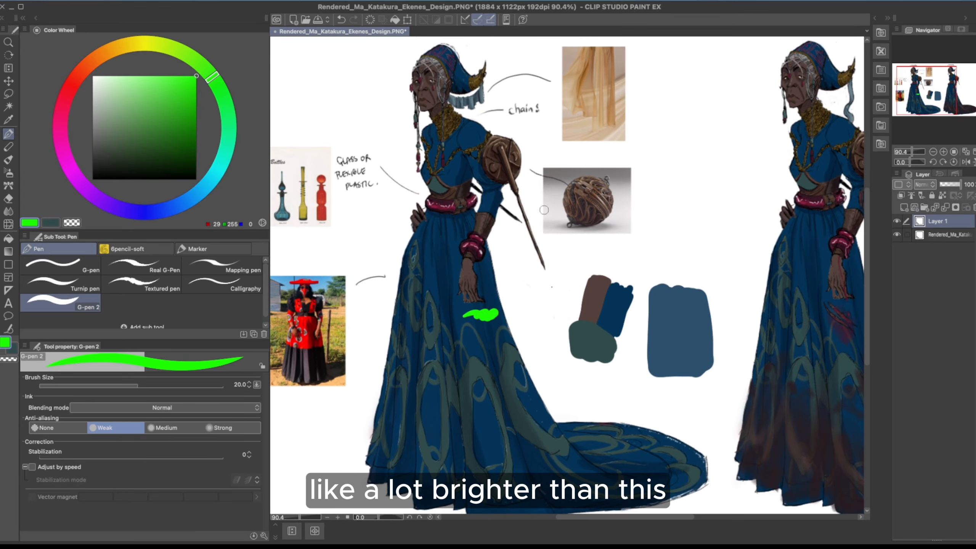
key("ctrl+z")
left_click_drag(554, 323, 570, 358)
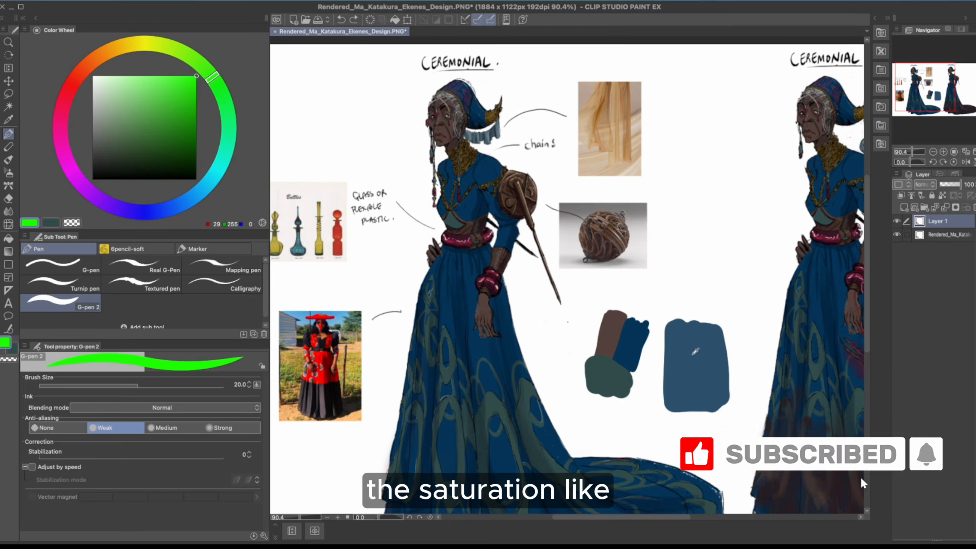
Sample the large muted blue swatch, move the colour to a mid-saturation blue, RGB 37, 90, 129, and merge the annotation layer down
left_click(693, 360, "alt")
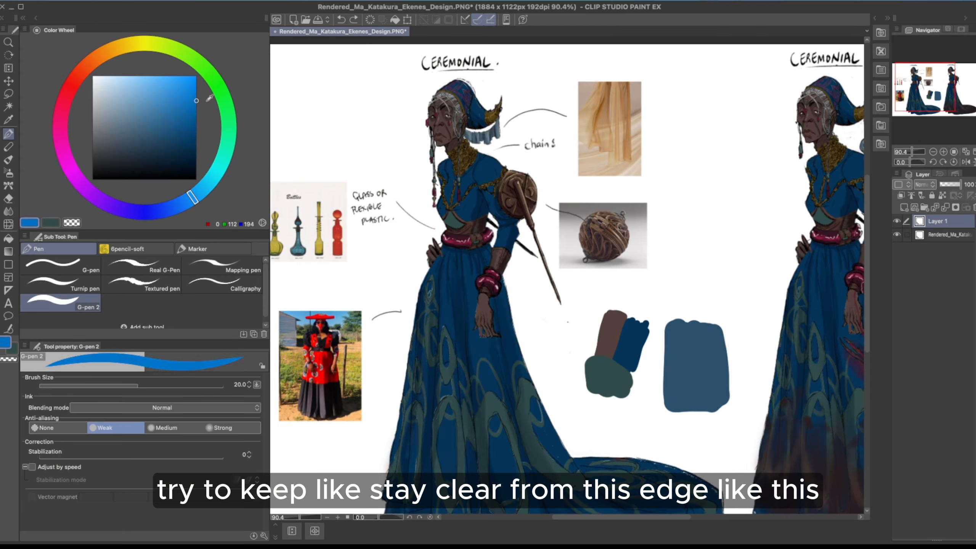
left_click(197, 133)
mouse_move(205, 80)
left_mouse_down()
mouse_move(206, 134)
mouse_move(206, 83)
mouse_move(85, 72)
mouse_move(102, 132)
mouse_move(78, 106)
mouse_move(93, 77)
mouse_move(83, 174)
left_mouse_up()
mouse_move(198, 89)
left_mouse_down()
mouse_move(209, 74)
mouse_move(206, 96)
mouse_move(239, 71)
mouse_move(149, 121)
mouse_move(181, 99)
mouse_move(150, 123)
mouse_move(166, 127)
left_mouse_up()
key("ctrl+e")
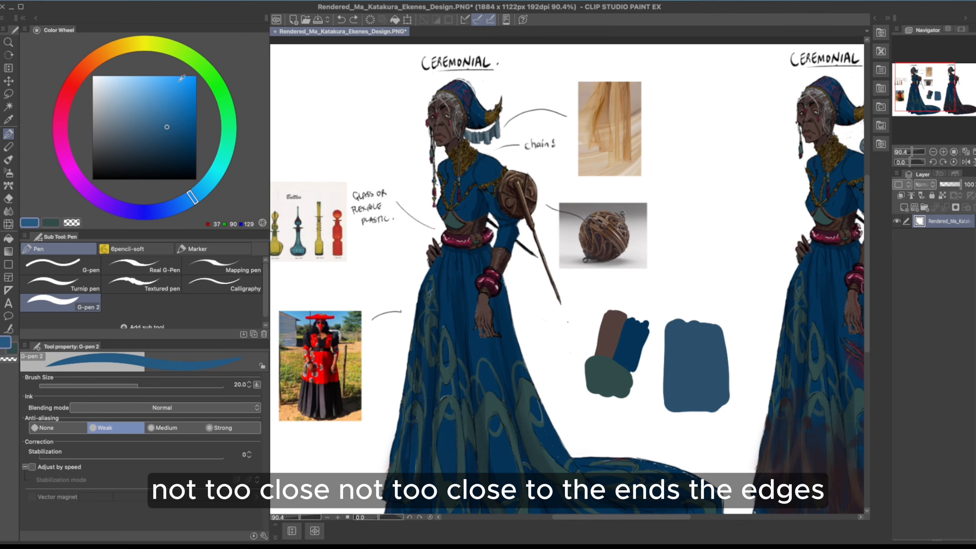
Choose a greyer blue, RGB 89, 118, 138, and try an arc over the first figure's head
left_click(114, 127)
left_click(129, 123)
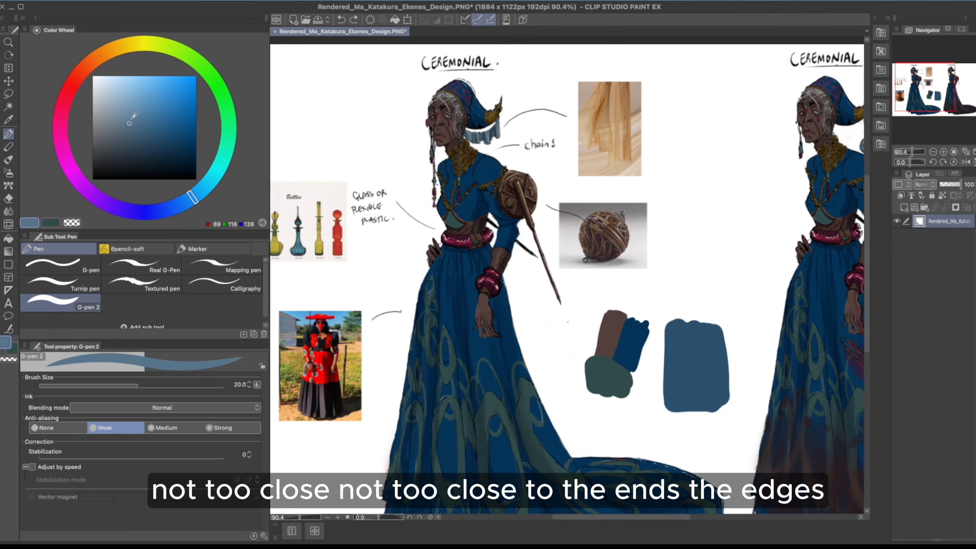
scroll(486, 192, "down", 2)
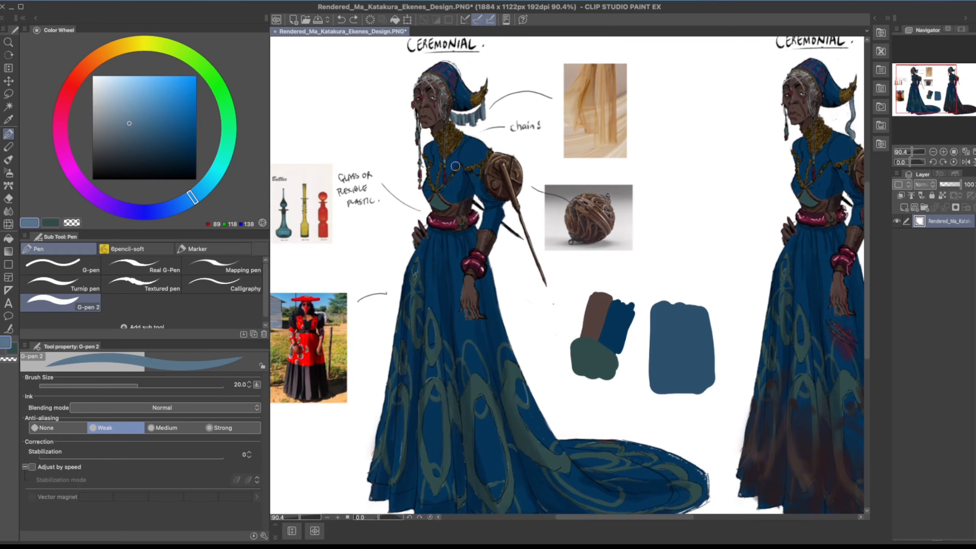
scroll(513, 142, "up", 3)
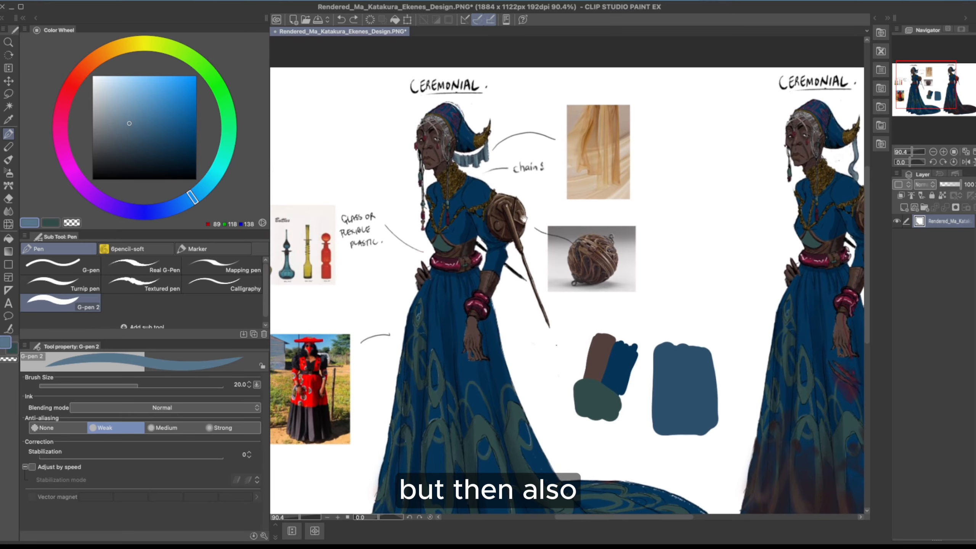
scroll(502, 215, "up", 1)
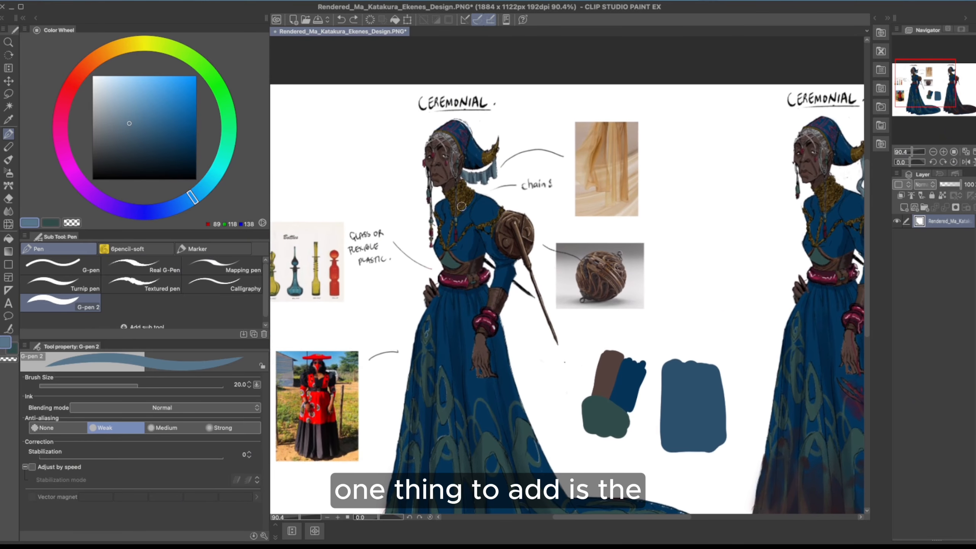
scroll(458, 178, "up", 1)
scroll(458, 178, "left", 1)
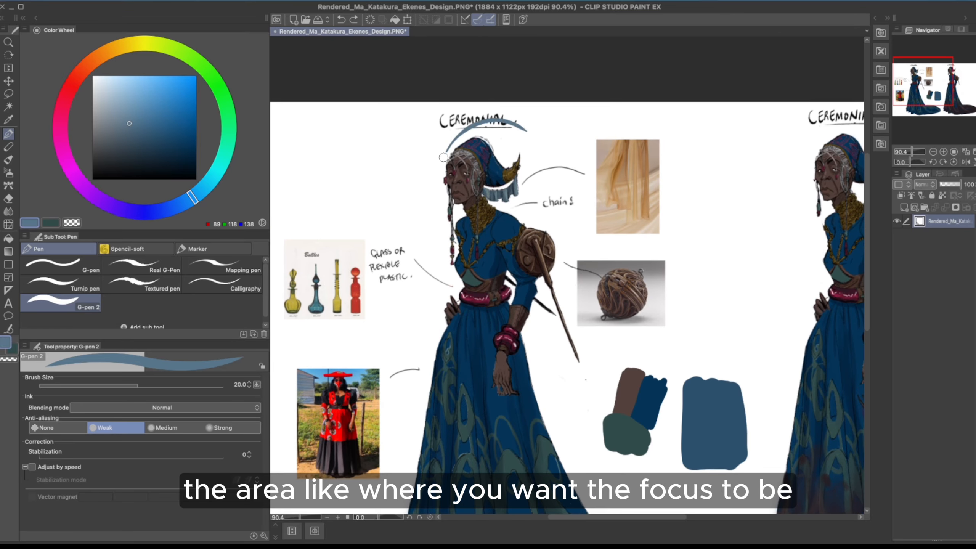
Change the pen colour to a bright green, RGB 0, 255, 1, and circle the first figure's head
left_click(196, 77)
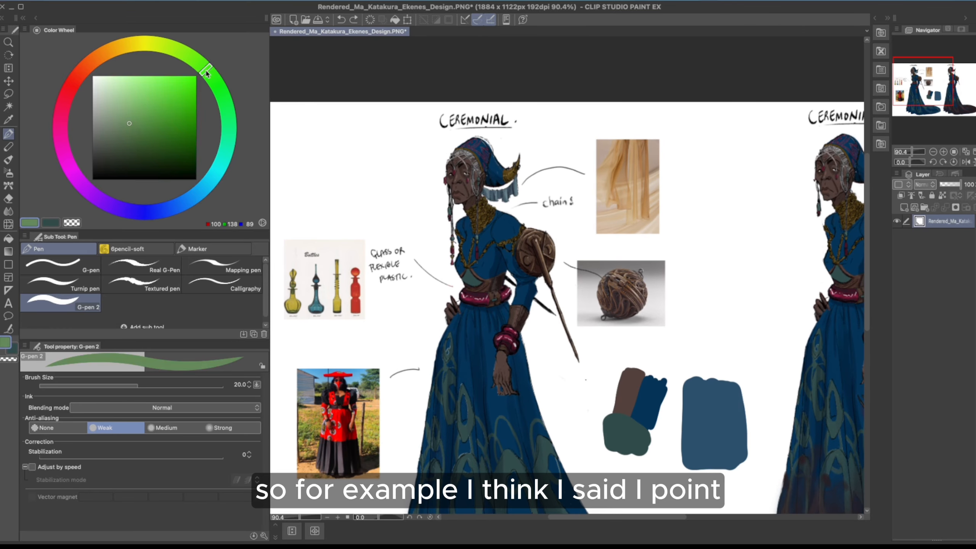
left_click(217, 86)
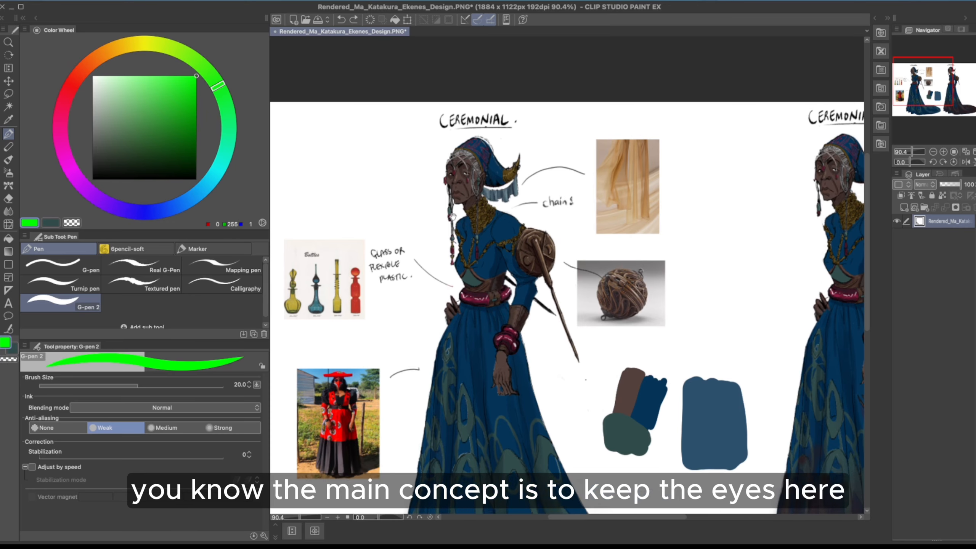
left_click_drag(456, 198, 476, 188)
mouse_move(511, 117)
left_mouse_down()
mouse_move(480, 123)
mouse_move(456, 164)
mouse_move(479, 210)
mouse_move(531, 206)
mouse_move(558, 139)
mouse_move(519, 116)
mouse_move(483, 116)
mouse_move(443, 165)
mouse_move(500, 227)
mouse_move(555, 190)
mouse_move(548, 129)
mouse_move(498, 112)
left_mouse_up()
key("ctrl+z")
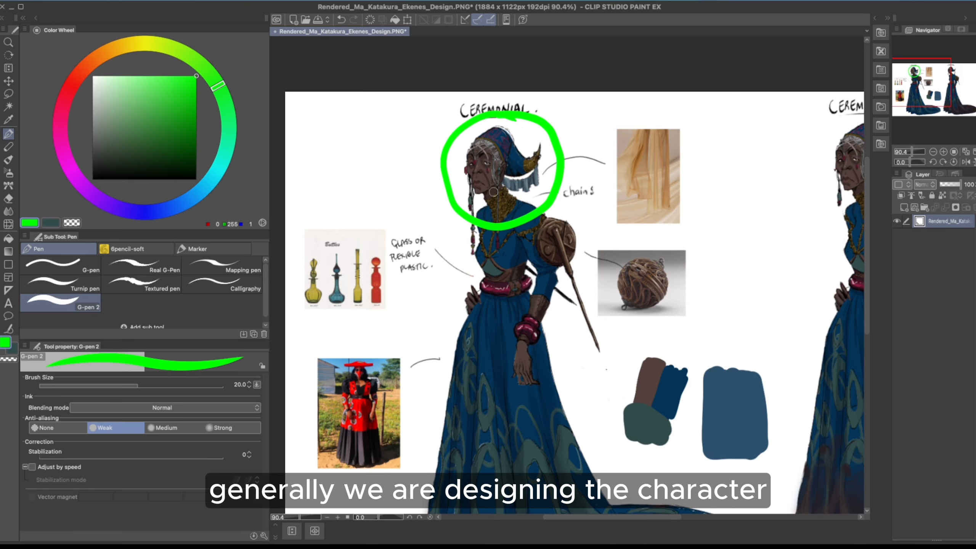
Reduce the brush size to 15 and undo the green circle around the head
key("bracketleft")
key("bracketleft")
key("ctrl+z")
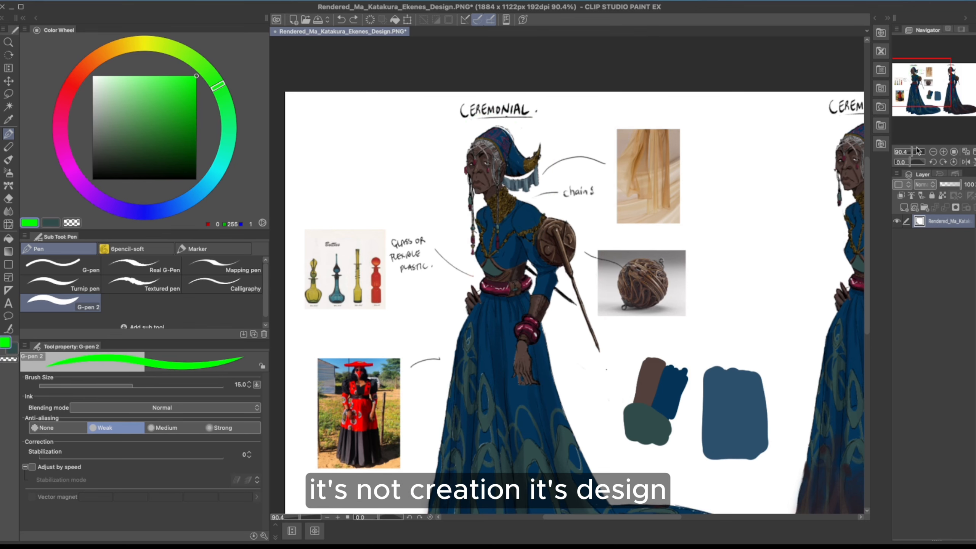
Add a new layer and circle the first figure's head and headdress on it in bright green
left_click(904, 208)
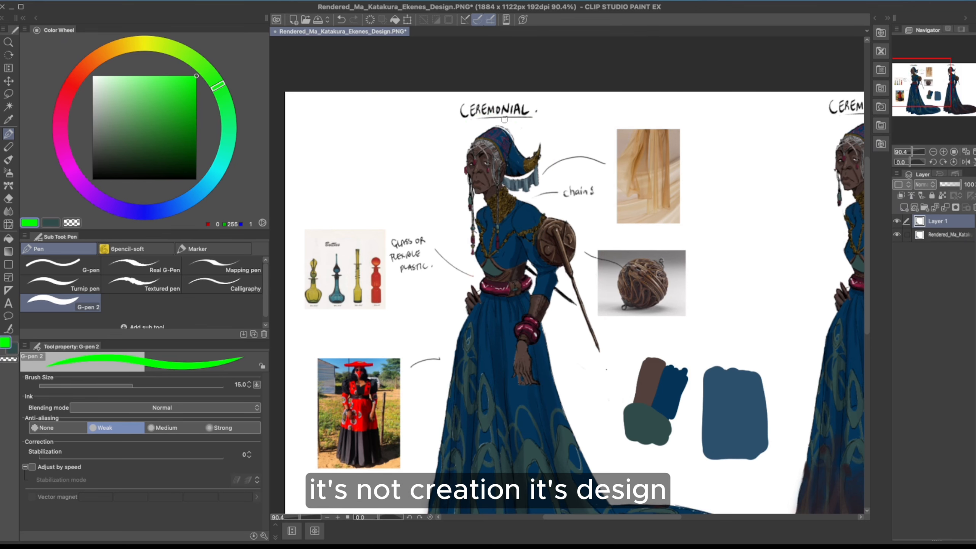
mouse_move(504, 119)
left_mouse_down()
mouse_move(464, 198)
mouse_move(519, 207)
mouse_move(542, 138)
mouse_move(513, 116)
left_mouse_up()
key("ctrl+z")
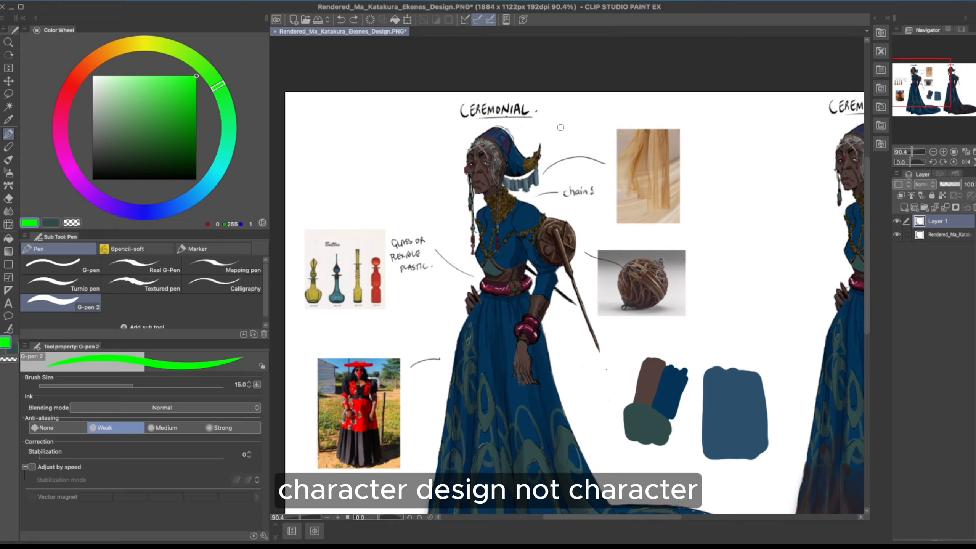
scroll(587, 194, "up", 2)
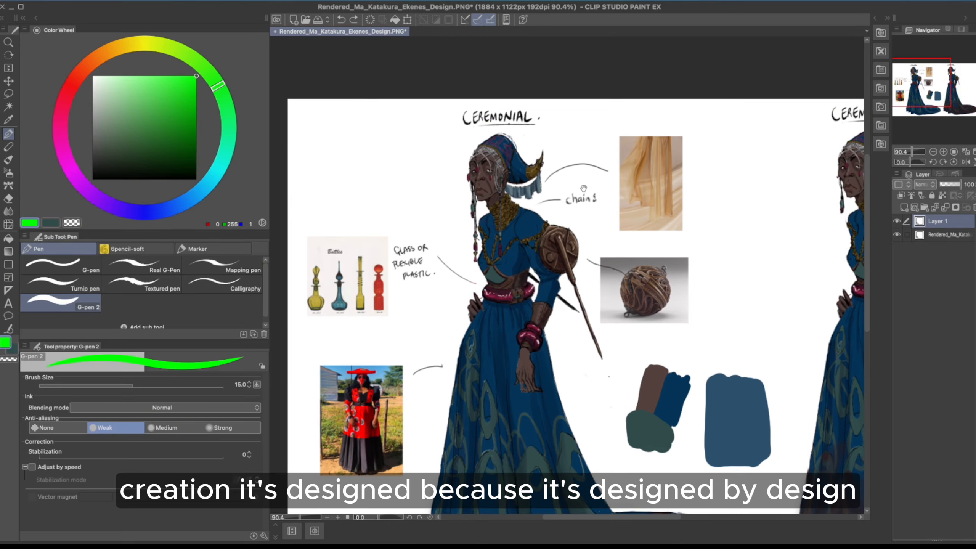
mouse_move(510, 124)
left_mouse_down()
mouse_move(451, 176)
mouse_move(533, 211)
mouse_move(516, 115)
left_mouse_up()
scroll(493, 200, "down", 3)
Try green arrows running from the skirt up through the bodice towards the face
left_click_drag(498, 192, 486, 331)
key("ctrl+z")
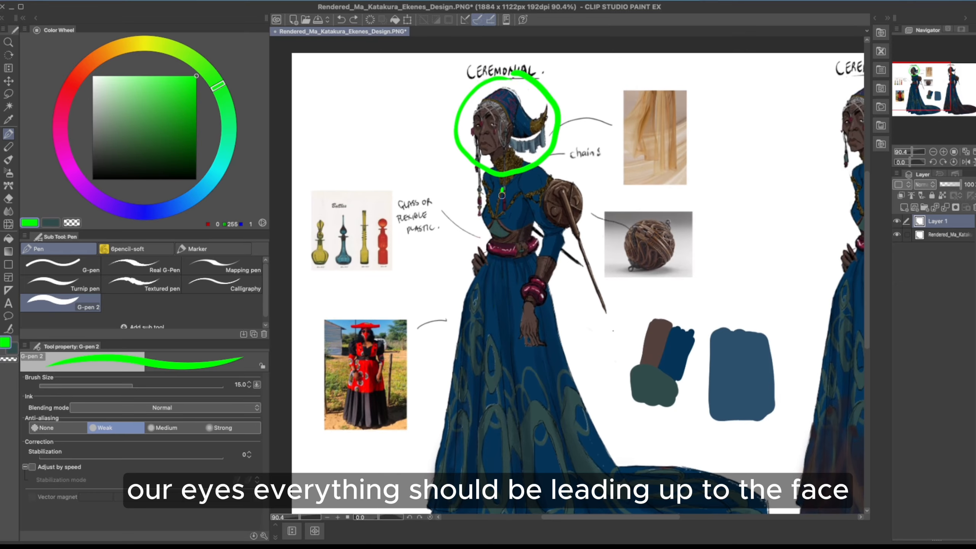
mouse_move(499, 188)
left_mouse_down()
mouse_move(476, 352)
mouse_move(496, 185)
mouse_move(504, 198)
left_mouse_up()
key("ctrl+z")
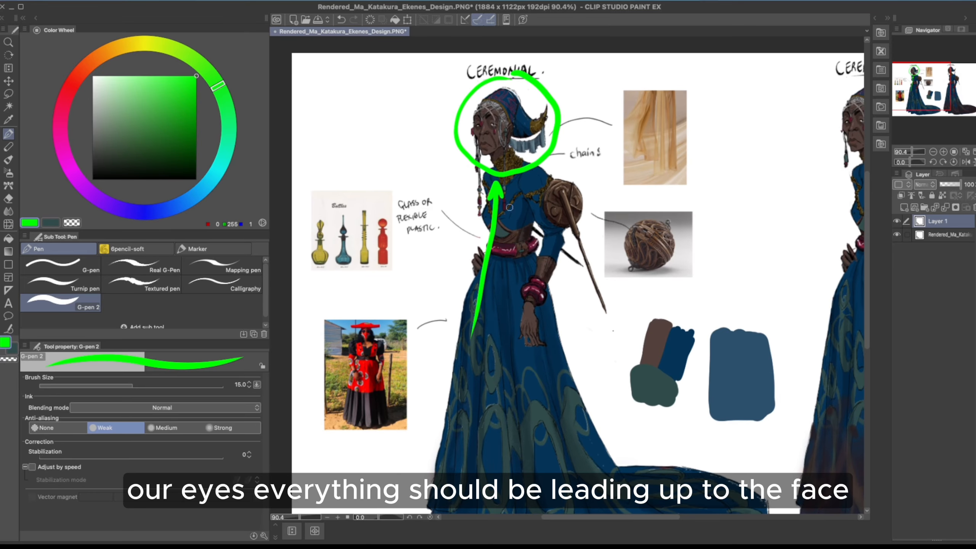
mouse_move(518, 373)
left_mouse_down()
mouse_move(512, 212)
mouse_move(522, 216)
left_mouse_up()
left_click_drag(553, 325, 529, 180)
mouse_move(529, 180)
left_mouse_down()
mouse_move(554, 361)
mouse_move(563, 363)
mouse_move(526, 204)
left_mouse_up()
key("ctrl+z")
key("ctrl+z")
key("ctrl+z")
key("ctrl+z")
key("ctrl+z")
key("ctrl+z")
key("ctrl+z")
Draw four green guide lines converging from the skirt towards the head, and undo the arrowheads added to their upper ends
left_click_drag(517, 386, 513, 212)
left_click_drag(485, 362, 501, 221)
mouse_move(459, 338)
left_mouse_down()
mouse_move(501, 203)
mouse_move(504, 222)
left_mouse_up()
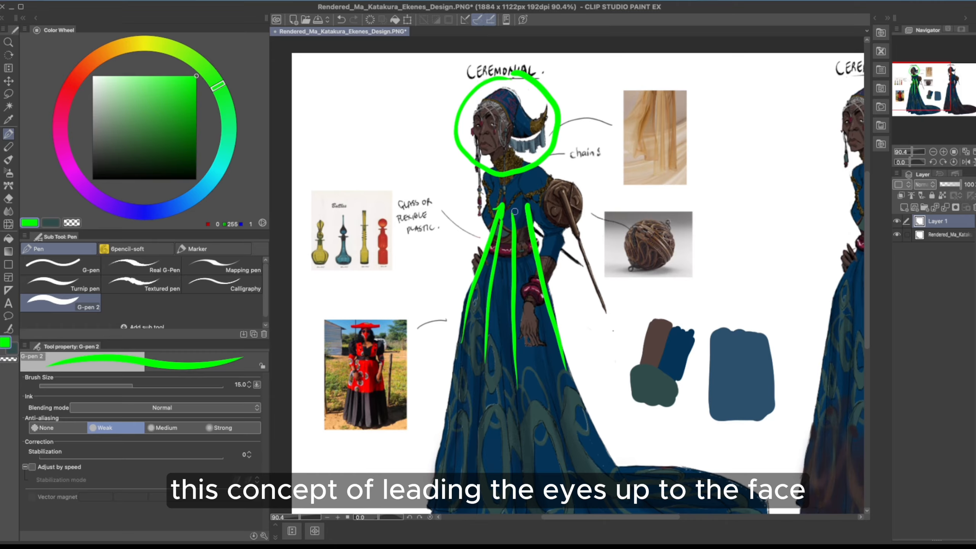
scroll(576, 191, "up", 2)
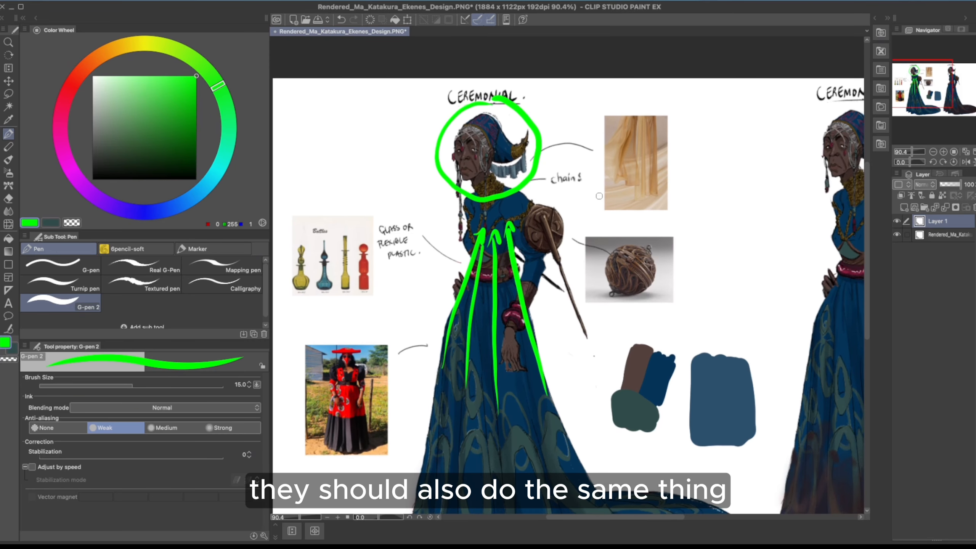
key("ctrl+z")
key("ctrl+z")
key("ctrl+z")
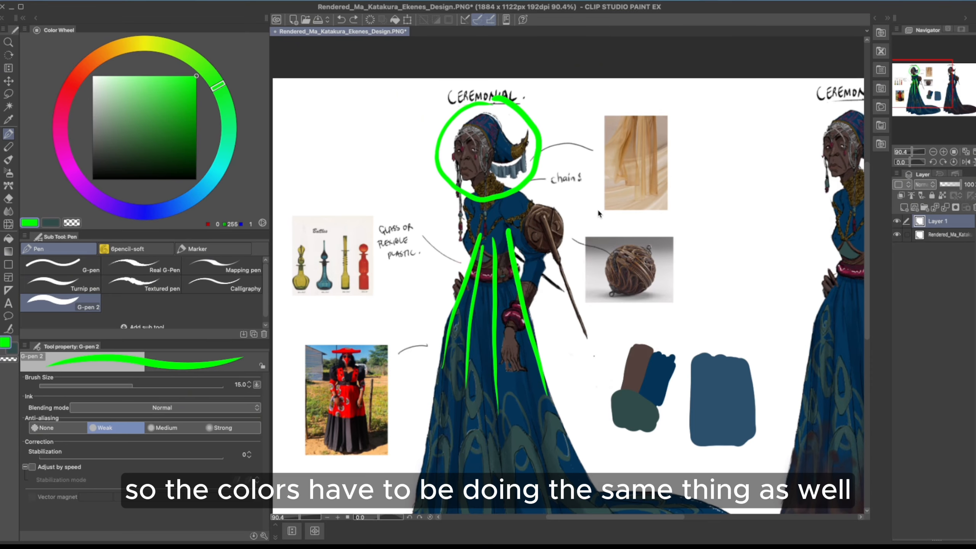
Undo the green guide lines over the dress and the green circle around the first figure's head
key("ctrl+z")
key("ctrl+z")
key("ctrl+z")
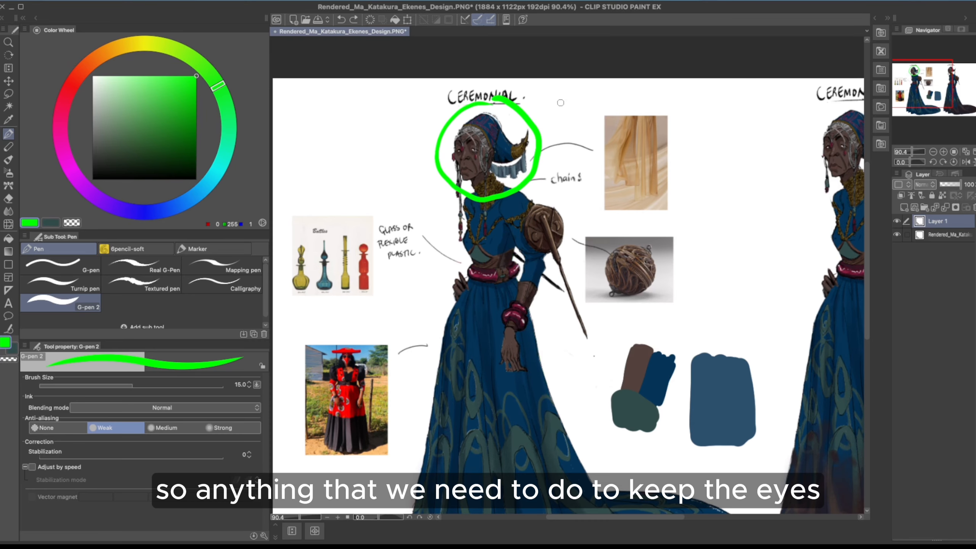
key("ctrl+z")
key("ctrl+space")
left_click_drag(481, 176, 509, 170)
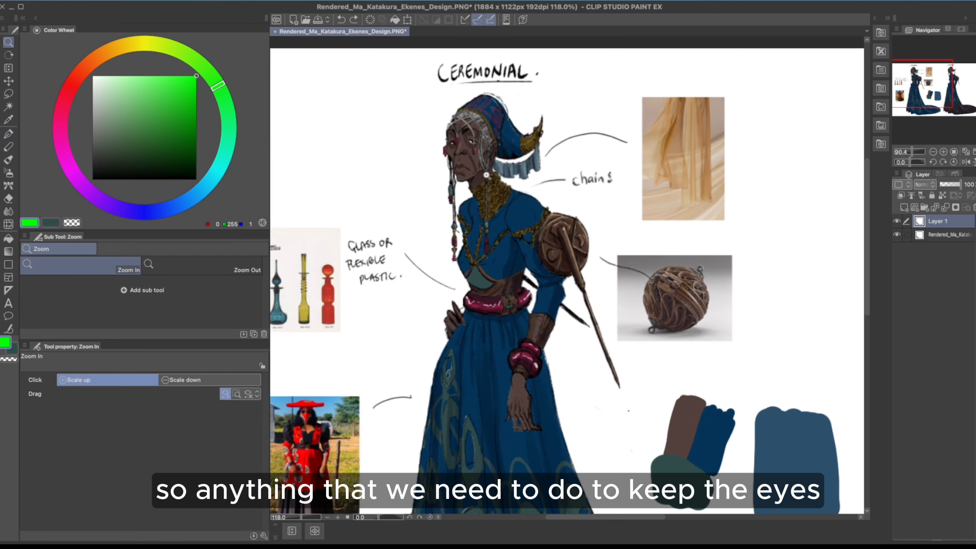
Try circling the first figure's head and torso in green, with a smaller circle around the head alone
mouse_move(515, 100)
left_mouse_down()
mouse_move(417, 139)
mouse_move(499, 282)
mouse_move(517, 102)
mouse_move(427, 264)
mouse_move(617, 152)
mouse_move(417, 123)
mouse_move(589, 235)
mouse_move(499, 92)
left_mouse_up()
key("ctrl+z")
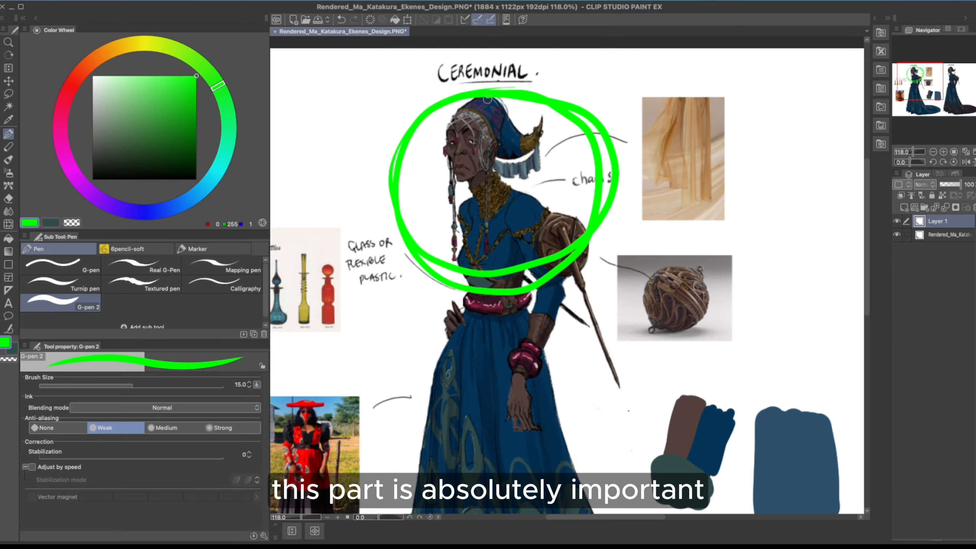
key("space")
left_click_drag(492, 135, 482, 166)
mouse_move(453, 132)
left_mouse_down()
mouse_move(436, 143)
mouse_move(466, 221)
mouse_move(540, 134)
mouse_move(496, 125)
left_mouse_up()
key("ctrl+z")
key("space")
left_click_drag(519, 189, 516, 178)
mouse_move(455, 129)
left_mouse_down()
mouse_move(438, 121)
mouse_move(421, 216)
mouse_move(497, 130)
mouse_move(384, 165)
mouse_move(568, 284)
mouse_move(504, 114)
left_mouse_up()
key("ctrl+z")
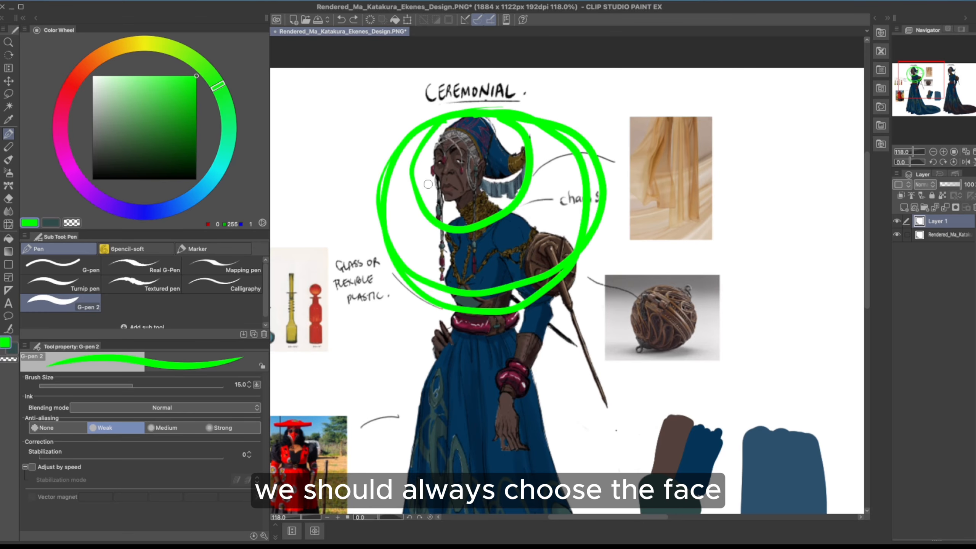
key("ctrl+z")
key("ctrl+z")
Try circling the round shoulder ornament in green, with a short stroke running out from it
mouse_move(545, 229)
left_mouse_down()
mouse_move(571, 295)
mouse_move(579, 244)
mouse_move(554, 225)
left_mouse_up()
left_click_drag(566, 258, 603, 250)
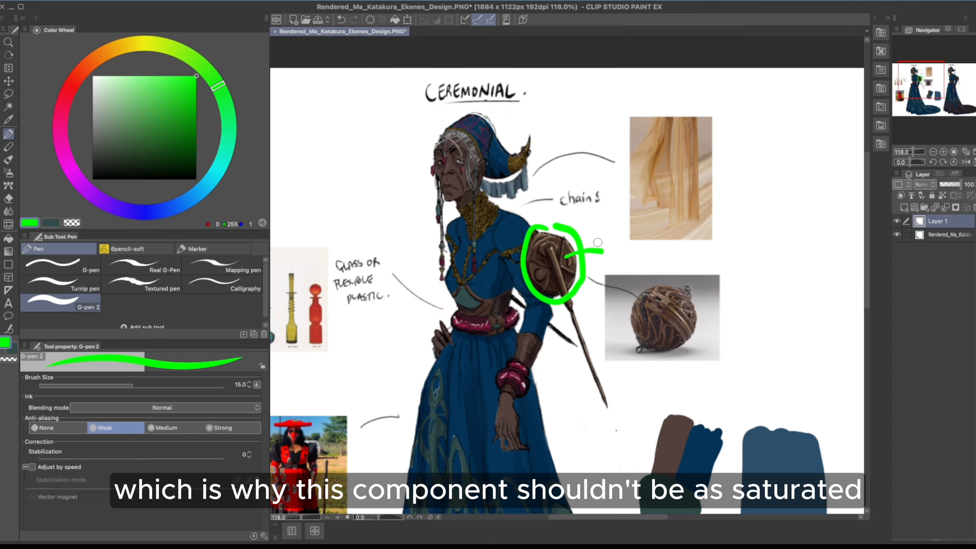
key("ctrl+z")
scroll(599, 260, "down", 3)
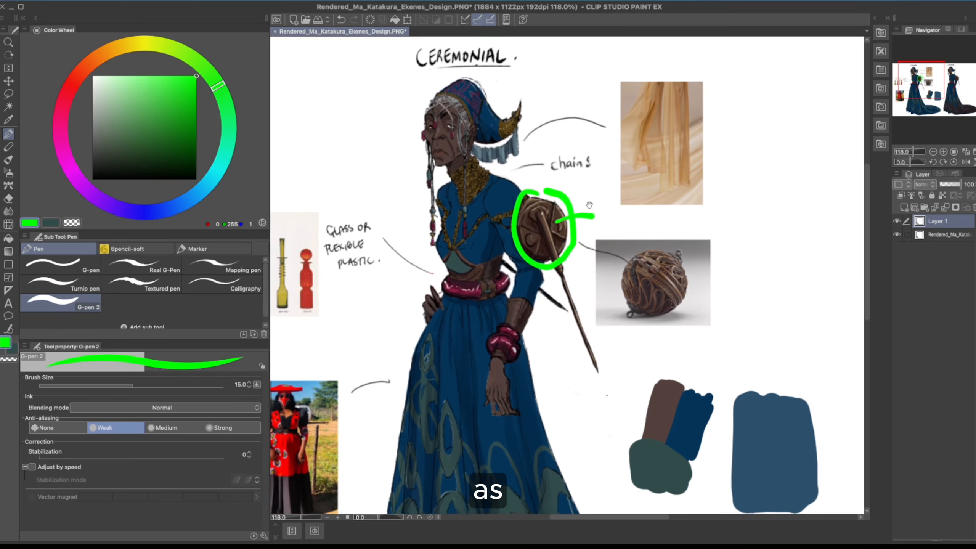
key("ctrl+z")
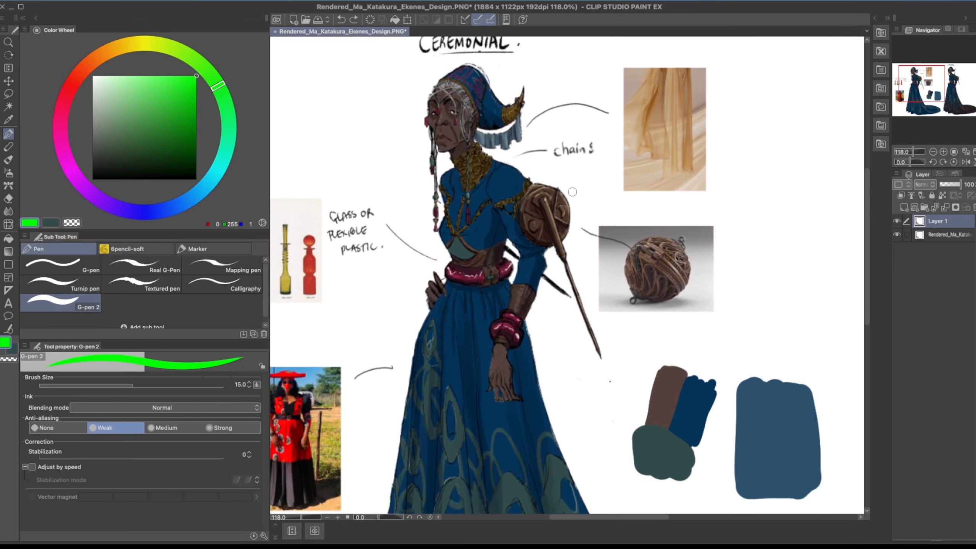
scroll(580, 197, "right", 2)
scroll(580, 198, "up", 1)
mouse_move(514, 185)
left_mouse_down()
mouse_move(530, 255)
mouse_move(526, 186)
left_mouse_up()
key("ctrl+z")
key("ctrl+space")
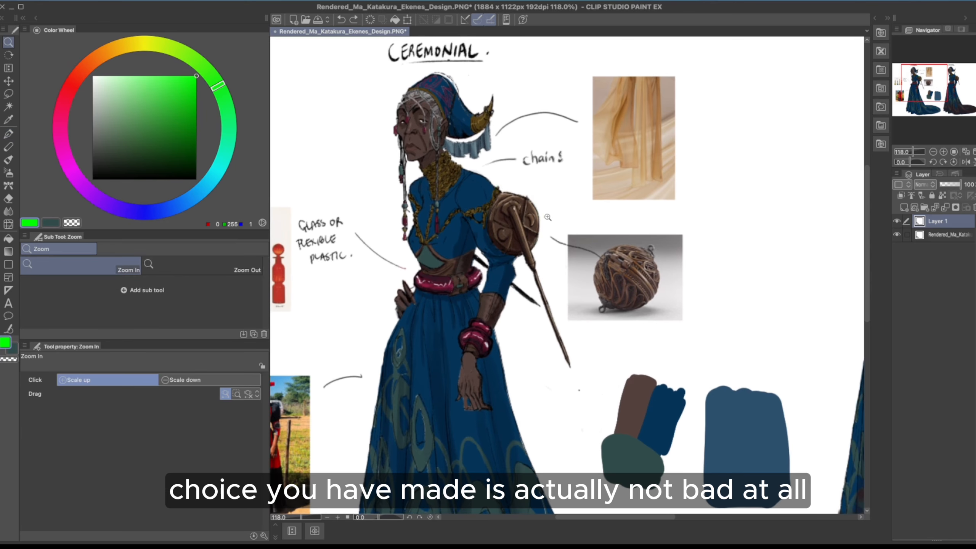
scroll(547, 217, "down", 1)
scroll(538, 220, "up", 1)
scroll(538, 220, "left", 1)
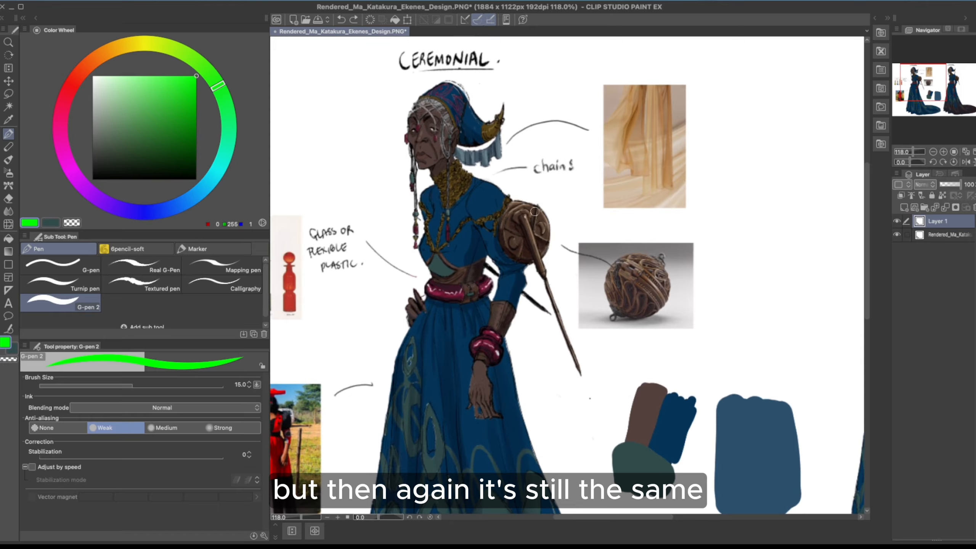
Mark the shoulder, round ornament, forearm bracer and skirt with short green strokes, undoing the extra one on the collar
mouse_move(532, 232)
left_mouse_down()
mouse_move(547, 203)
mouse_move(550, 226)
left_mouse_up()
left_click_drag(482, 213, 493, 191)
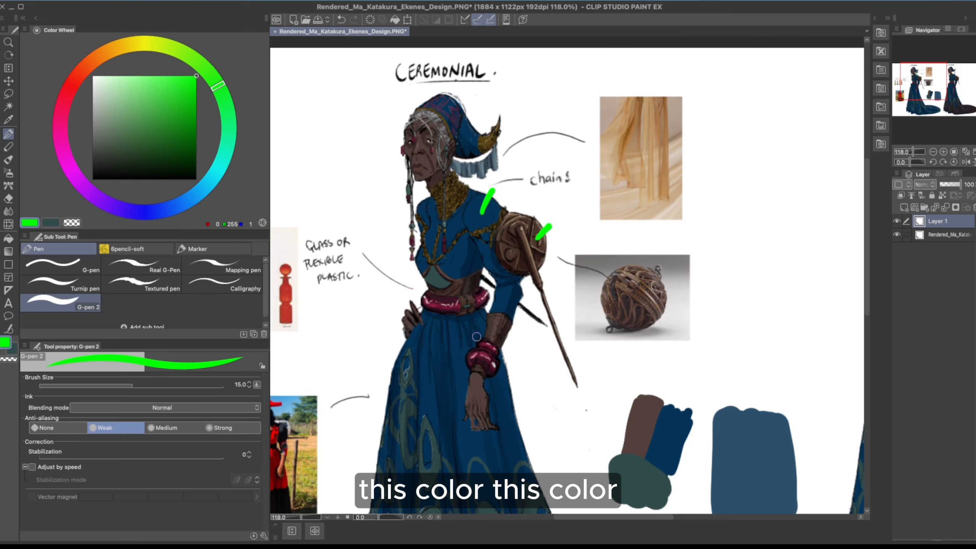
left_click_drag(495, 331, 502, 323)
left_click_drag(443, 353, 445, 344)
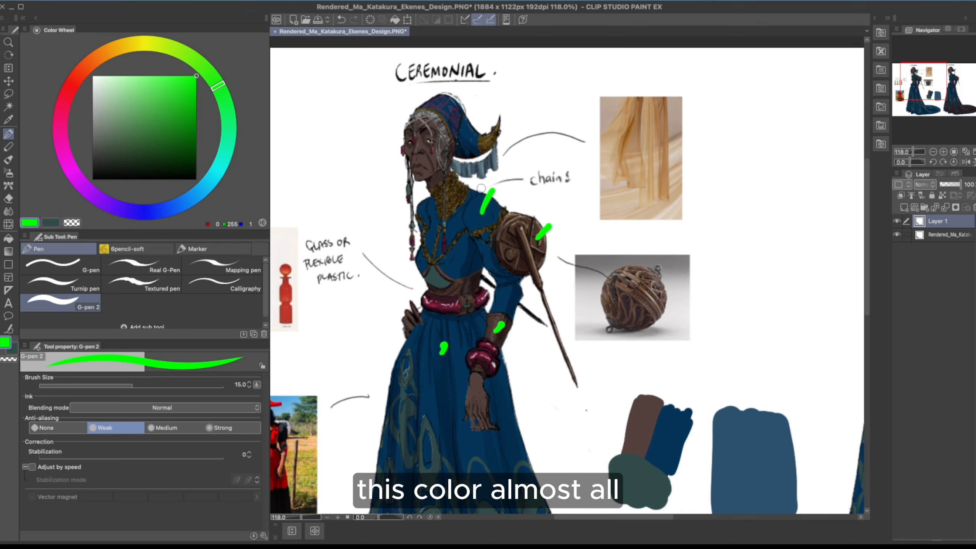
left_click_drag(457, 200, 457, 188)
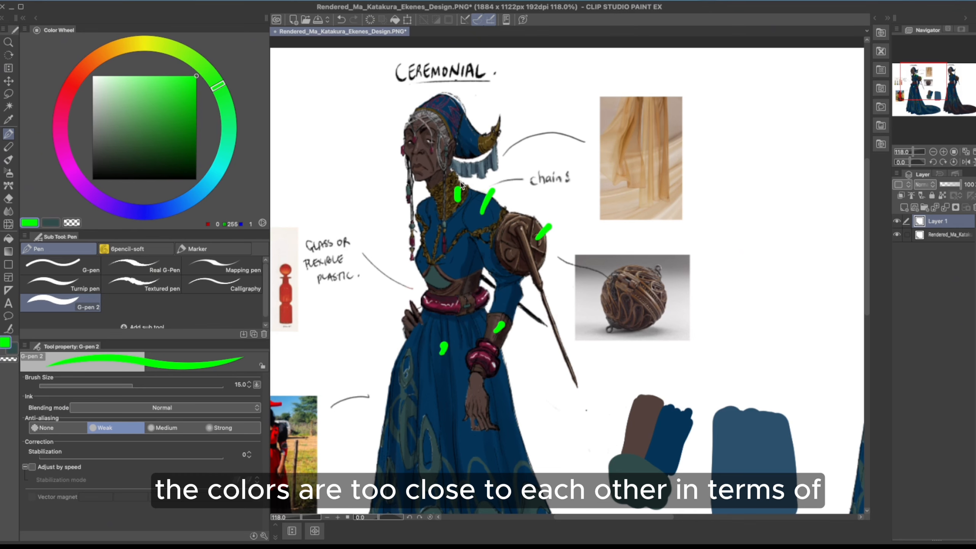
key("ctrl+z")
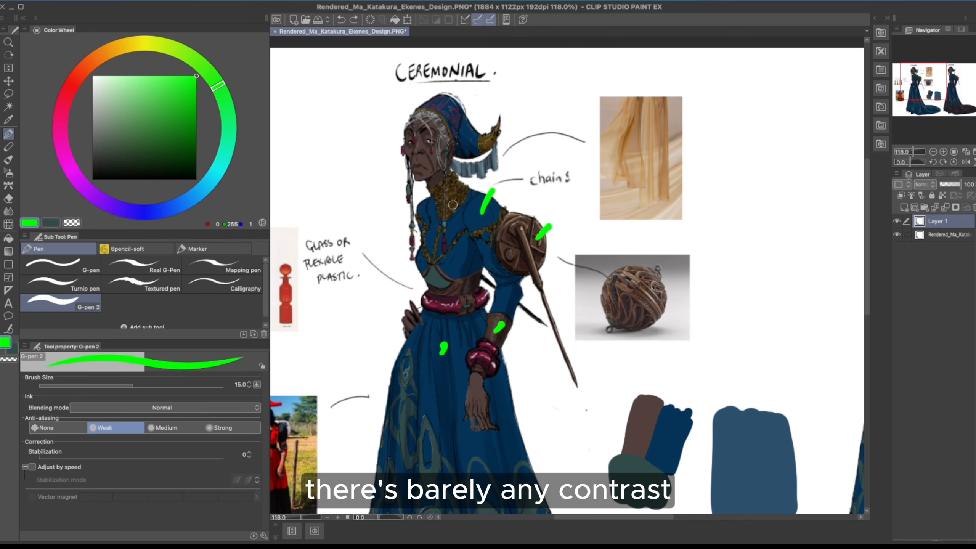
Try further green marks around the gold collar and the face, keeping only the four short strokes
mouse_move(454, 202)
left_mouse_down()
mouse_move(460, 182)
mouse_move(463, 194)
mouse_move(454, 194)
mouse_move(434, 166)
mouse_move(433, 192)
mouse_move(436, 165)
left_mouse_up()
key("ctrl+z")
key("ctrl+z")
key("ctrl+space")
key("ctrl+z")
mouse_move(432, 188)
left_mouse_down()
mouse_move(442, 178)
mouse_move(437, 164)
mouse_move(453, 175)
left_mouse_up()
key("ctrl+z")
key("ctrl+z")
key("ctrl+z")
key("ctrl+z")
key("ctrl+z")
key("ctrl+z")
key("ctrl+z")
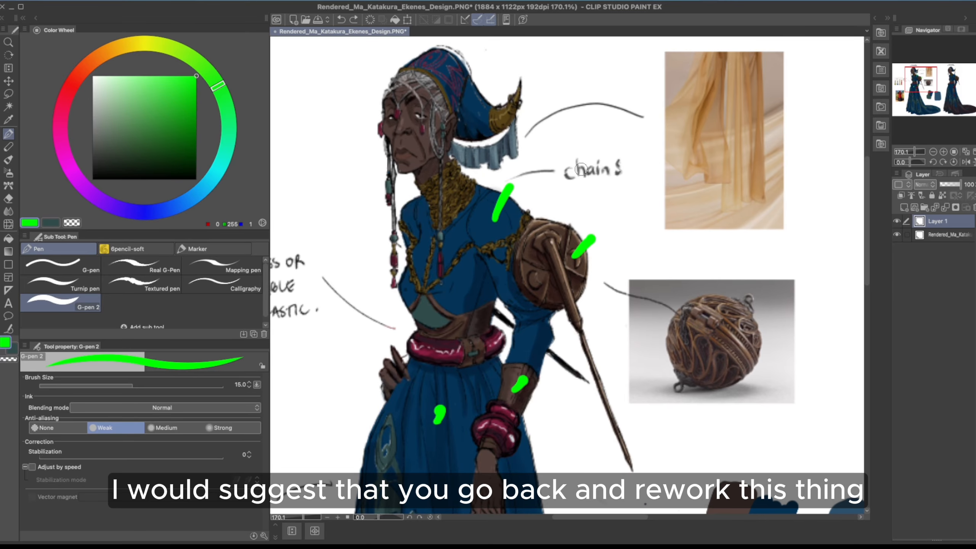
Undo the four short green marks on the shoulder, round ornament, bracer and skirt
scroll(480, 223, "up", 2)
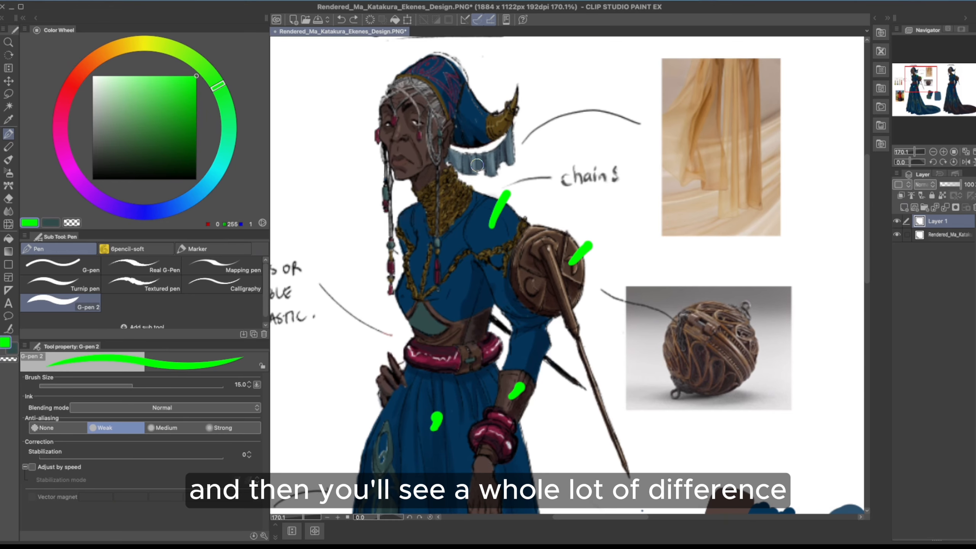
key("ctrl+z")
key("ctrl+z")
key("ctrl+z")
key("ctrl+z")
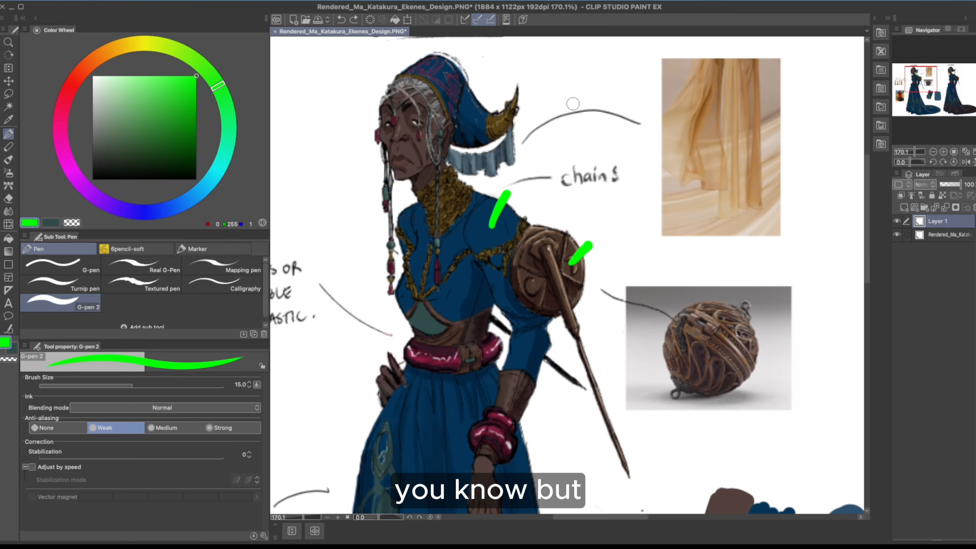
scroll(466, 187, "down", 1)
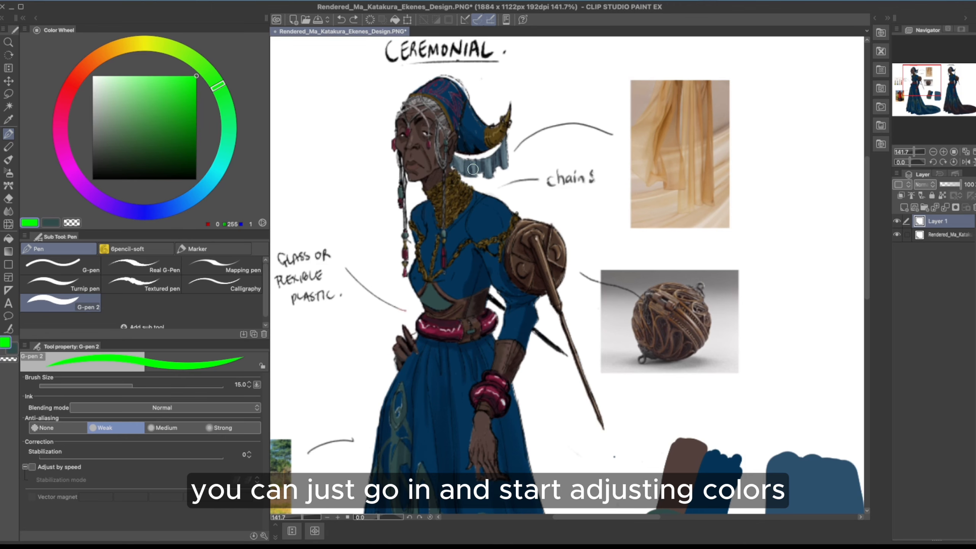
Pick a muted gold with RGB values 176, 148, 54 as the drawing colour
left_click_drag(478, 199, 494, 209)
left_click(144, 45)
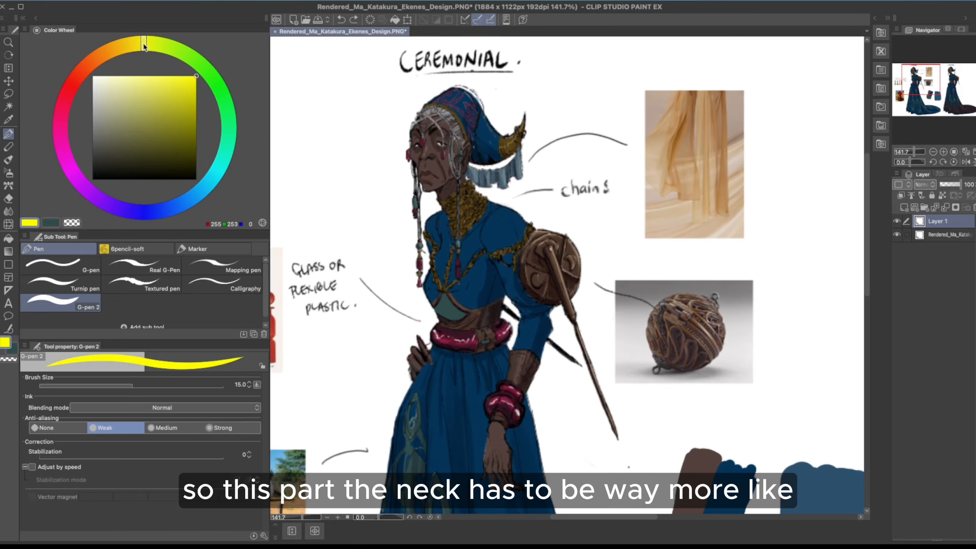
left_click(163, 107)
left_click(177, 93)
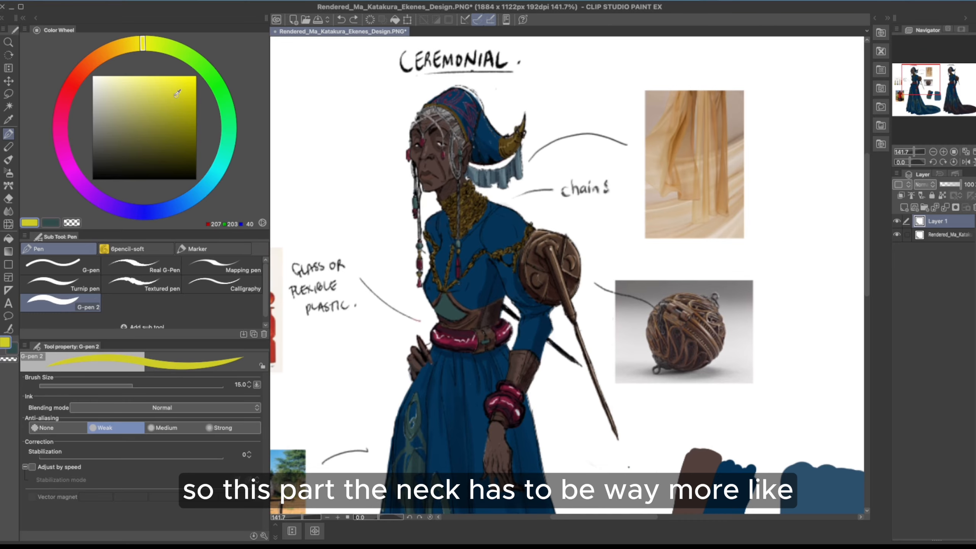
left_click(132, 43)
left_click(164, 108)
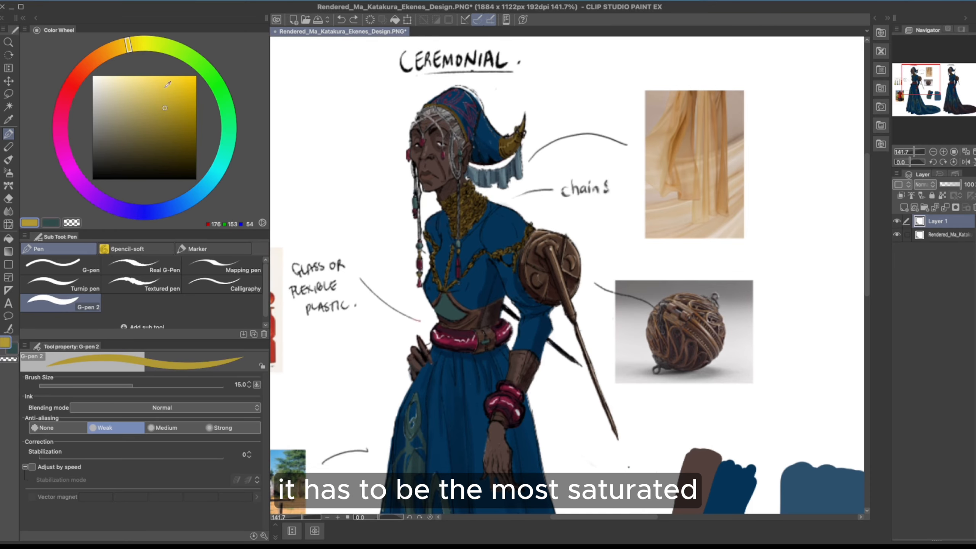
left_click(125, 46)
Try muted gold strokes over the collar and the front band of the headdress
left_click_drag(449, 200, 463, 191)
key("super+z")
mouse_move(445, 114)
left_mouse_down()
mouse_move(438, 120)
mouse_move(456, 119)
mouse_move(424, 105)
left_mouse_up()
key("super+z")
key("super+z")
key("super+z")
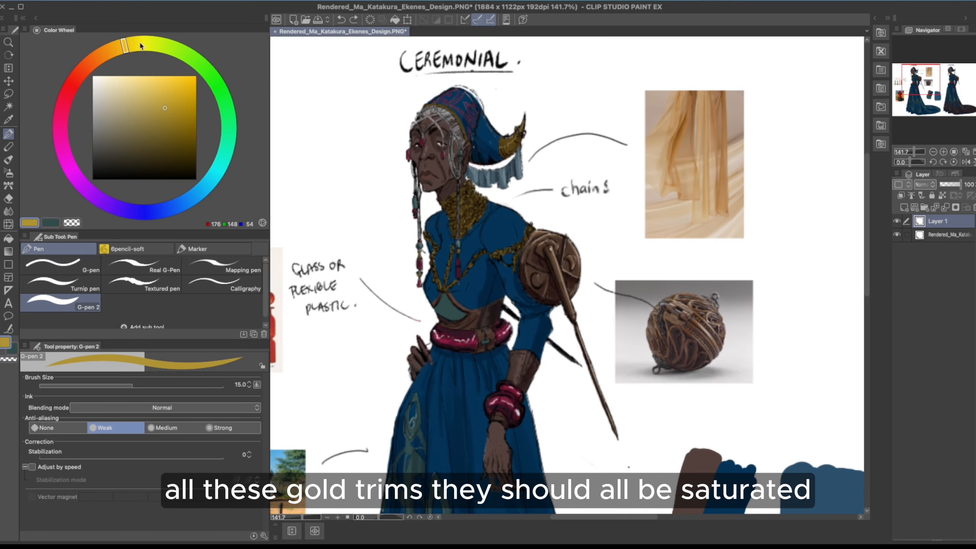
Reduce the brush size to 10 and paint the headdress's front band in gold with RGB values 167, 151, 41
left_click_drag(125, 45, 133, 43)
key("[")
key("[")
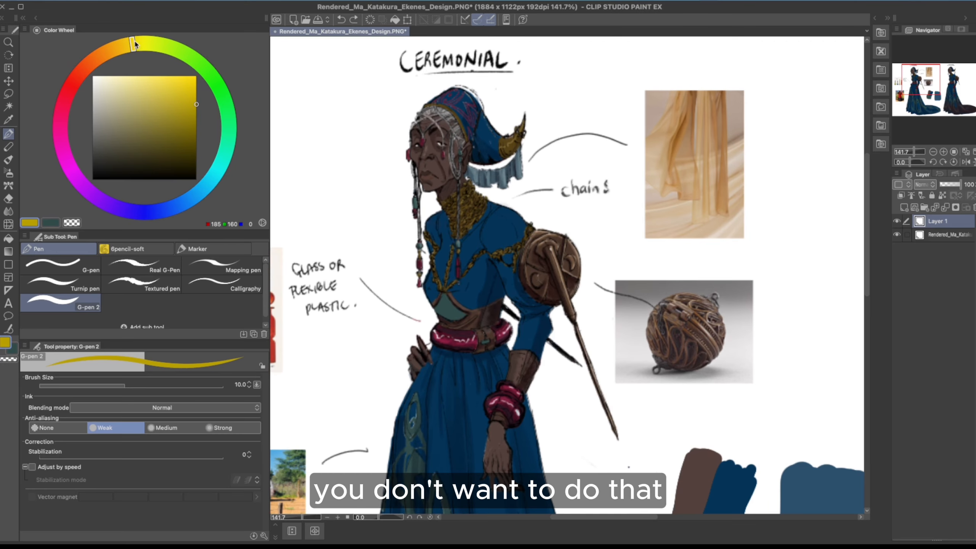
left_click_drag(134, 44, 126, 41)
left_click_drag(185, 106, 169, 107)
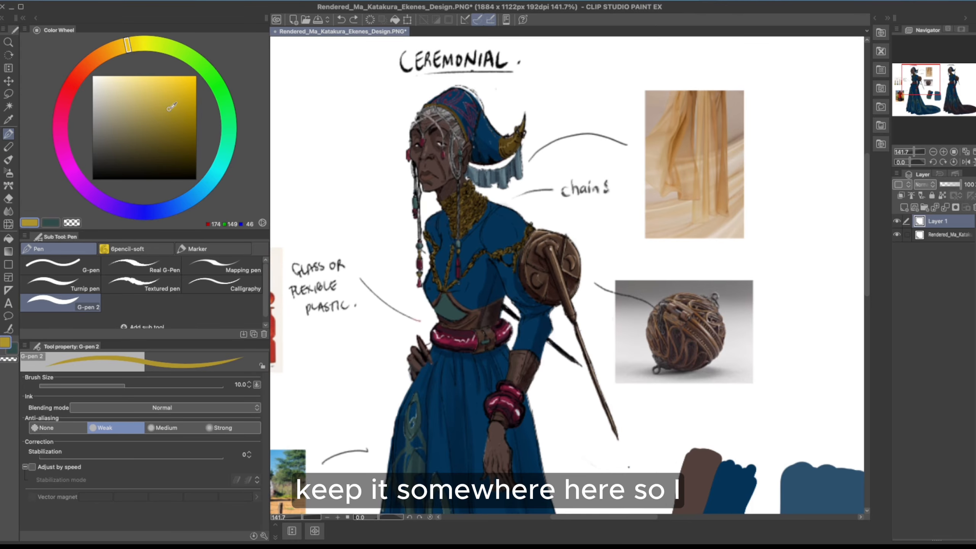
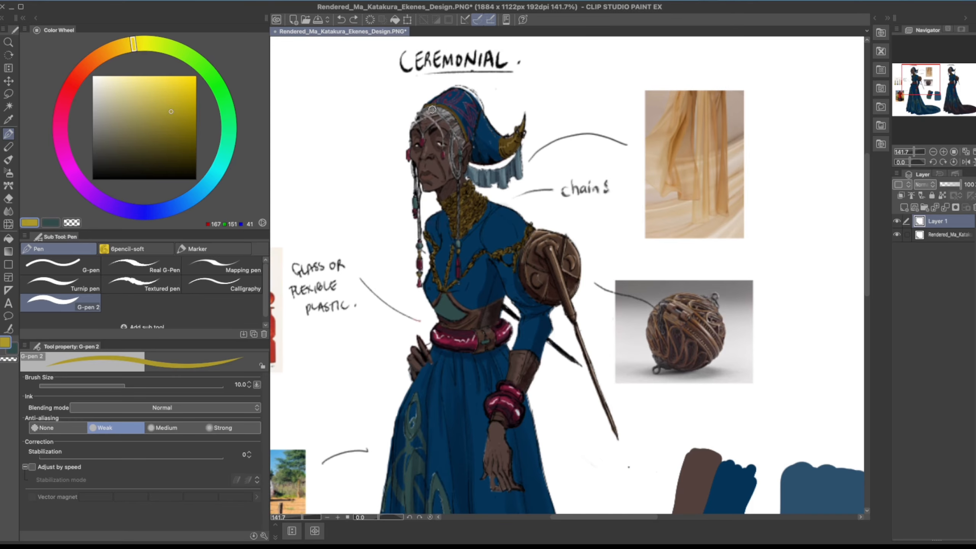
mouse_move(433, 106)
left_mouse_down()
mouse_move(458, 116)
mouse_move(432, 106)
mouse_move(470, 145)
left_mouse_up()
key("super+z")
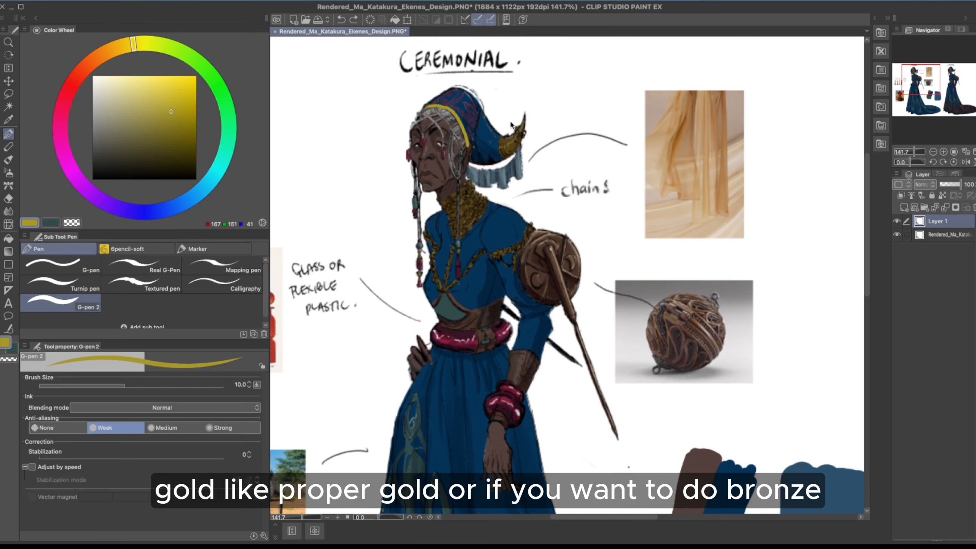
Pick a bronze with RGB values 165, 119, 27 and paint the base of the headdress's horn
left_click_drag(132, 47, 125, 46)
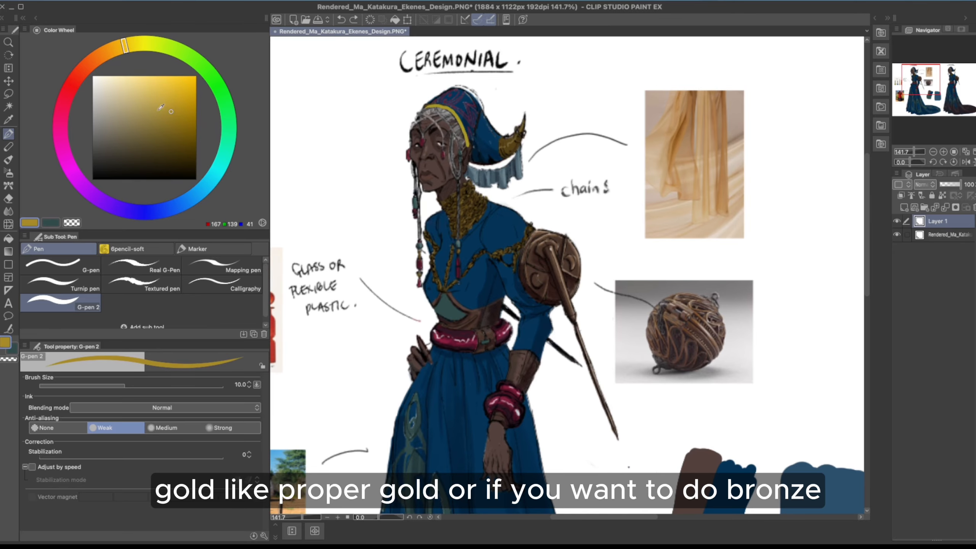
left_click_drag(173, 112, 166, 122)
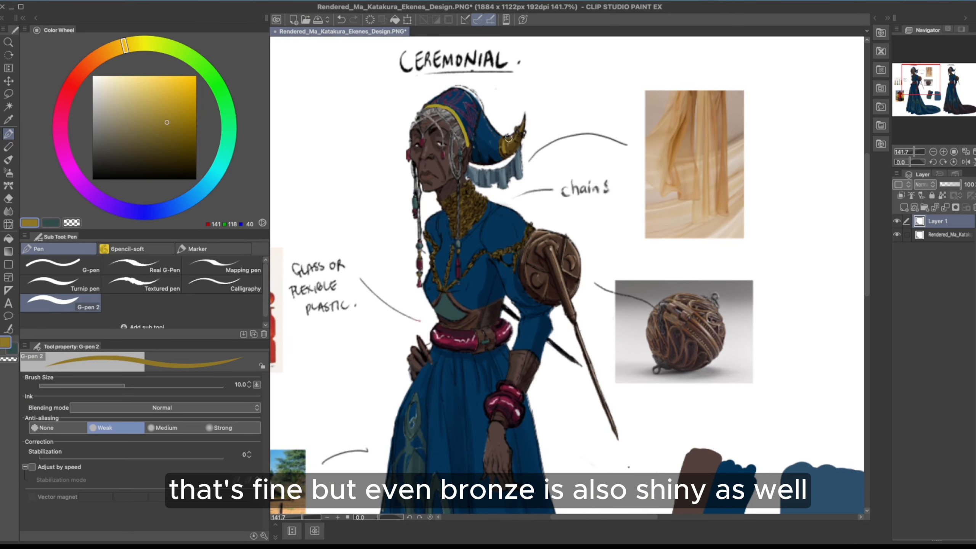
left_click_drag(125, 46, 118, 45)
left_click(179, 112)
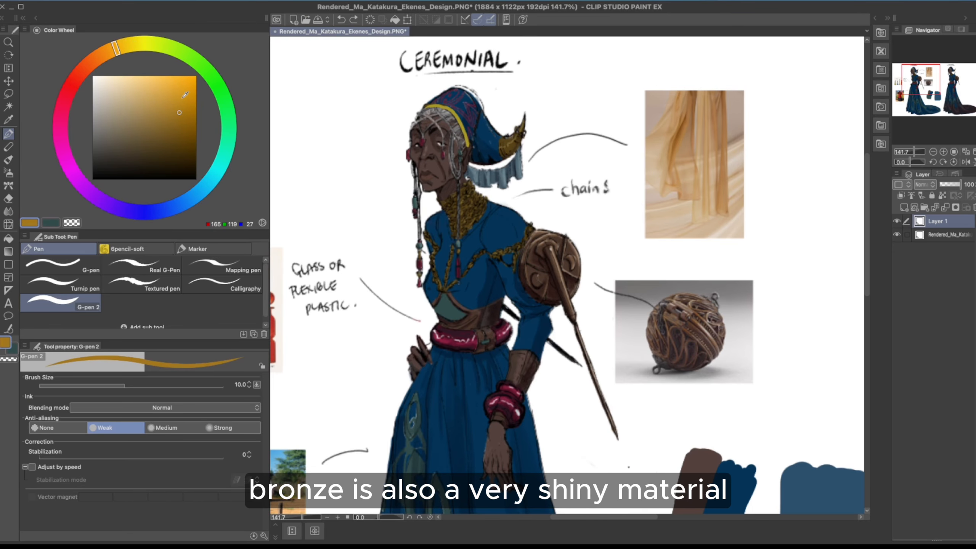
mouse_move(509, 145)
left_mouse_down()
mouse_move(505, 133)
mouse_move(504, 149)
left_mouse_up()
Cover the rest of the headdress's horn in bronze and shade it with orange-brown, RGB 136, 92, 34
left_click(175, 127)
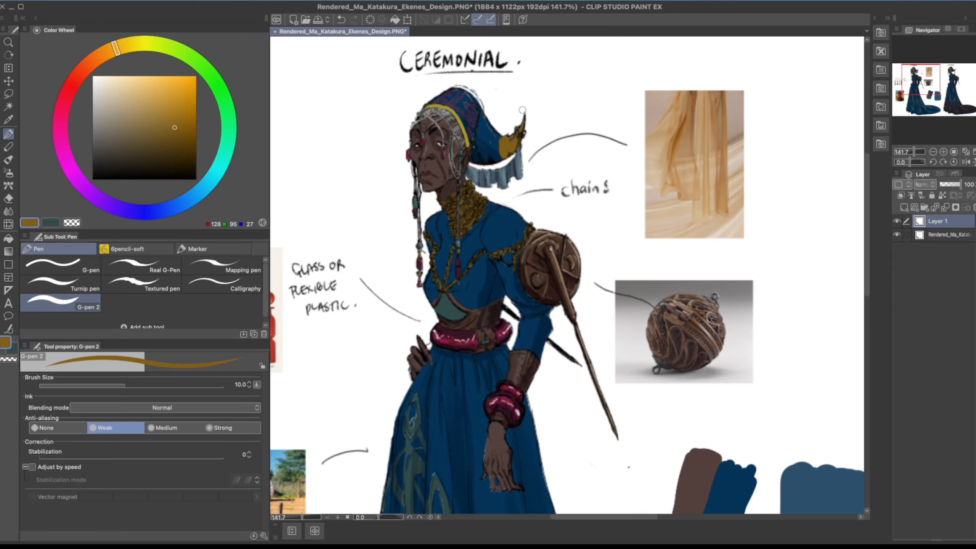
left_click(176, 117)
mouse_move(505, 142)
left_mouse_down()
mouse_move(523, 121)
mouse_move(502, 142)
mouse_move(522, 118)
mouse_move(509, 156)
mouse_move(503, 143)
mouse_move(508, 153)
mouse_move(523, 125)
mouse_move(505, 150)
left_mouse_up()
key("ctrl+z")
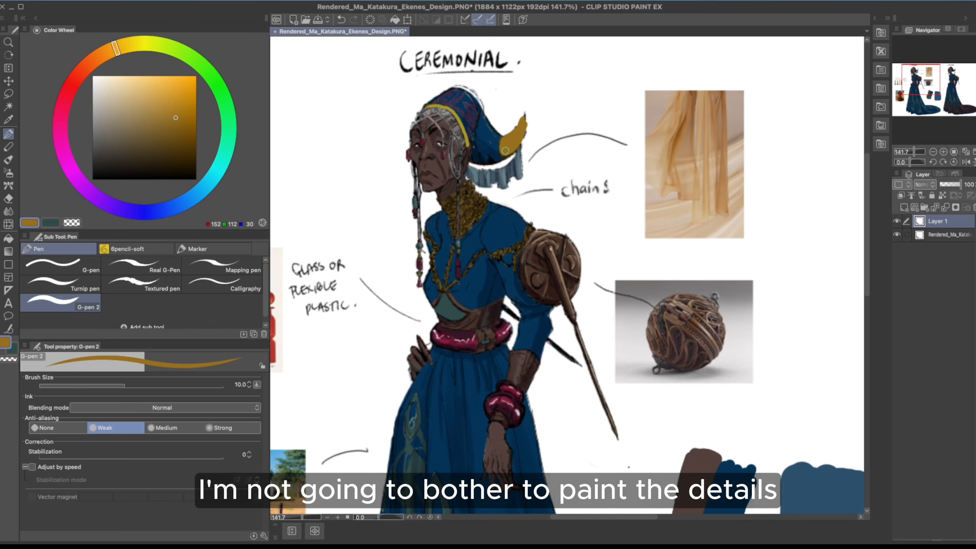
key("ctrl+z")
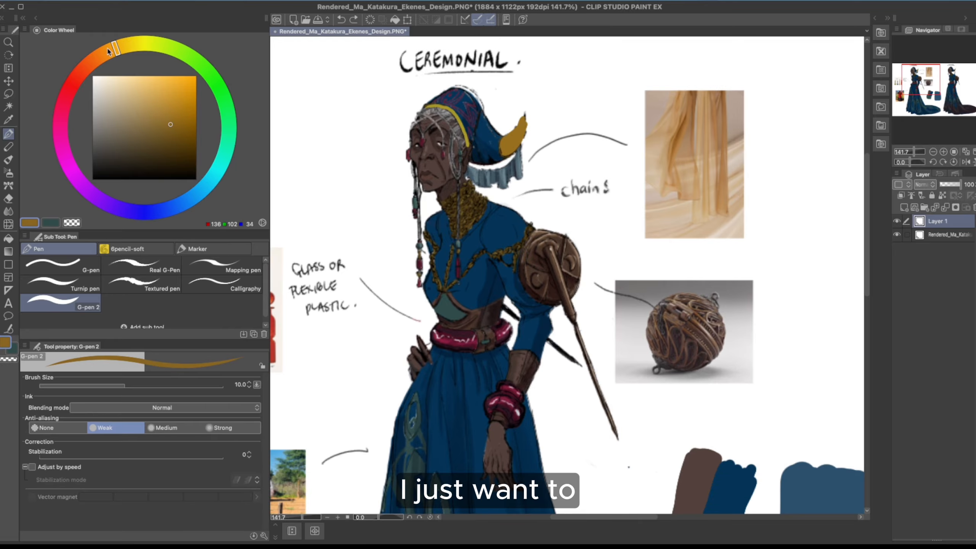
left_click(107, 51)
left_click(170, 124)
mouse_move(513, 145)
left_mouse_down()
mouse_move(522, 121)
mouse_move(515, 143)
left_mouse_up()
Paint over the whole round shoulder ornament in flat bronze
scroll(523, 110, "down", 3)
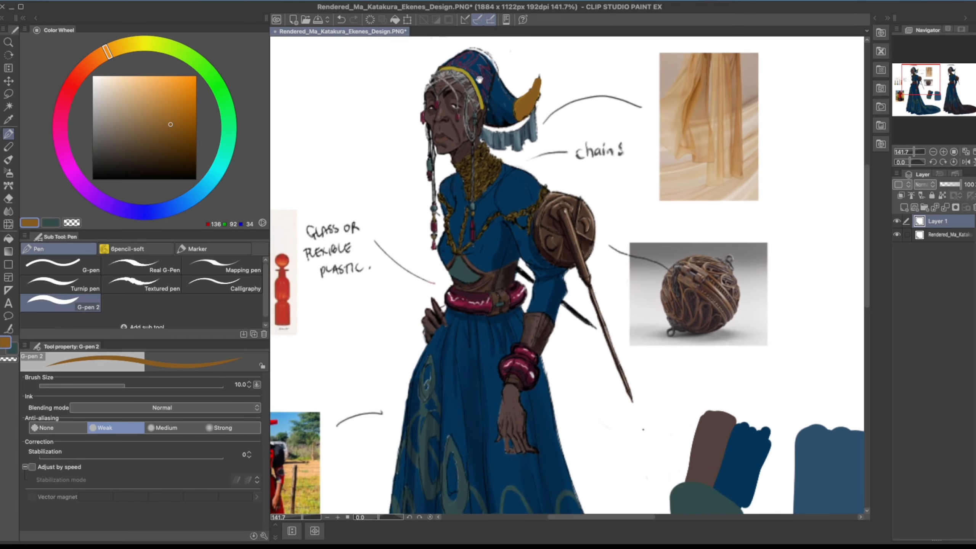
left_click_drag(558, 133, 560, 132)
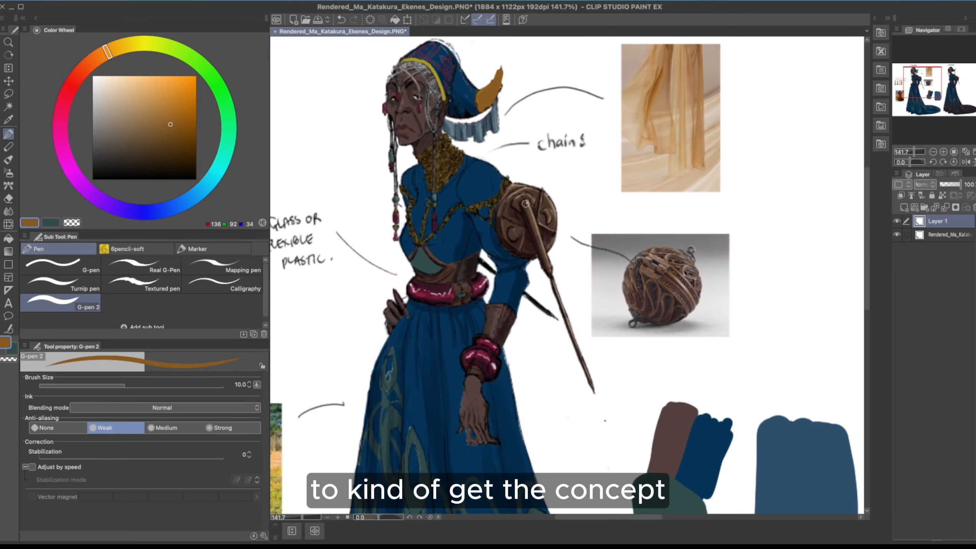
mouse_move(517, 190)
left_mouse_down()
mouse_move(522, 255)
mouse_move(542, 229)
mouse_move(510, 214)
mouse_move(525, 251)
mouse_move(522, 190)
mouse_move(541, 245)
mouse_move(554, 222)
mouse_move(518, 194)
mouse_move(539, 253)
mouse_move(538, 213)
mouse_move(525, 247)
mouse_move(518, 196)
left_mouse_up()
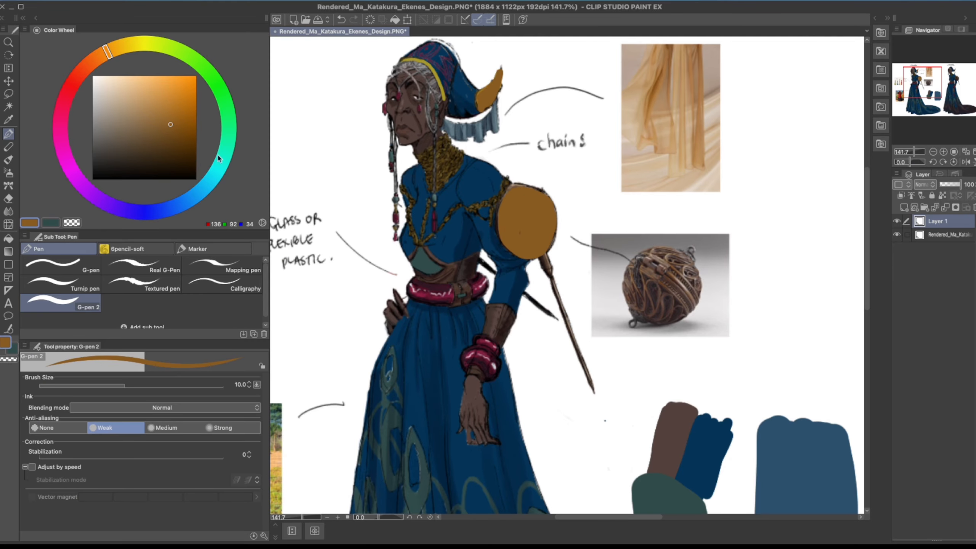
Pick a darker bronze with RGB values 119, 80, 30 and paint the long rod below the shoulder ornament
left_click(170, 131)
mouse_move(517, 197)
left_mouse_down()
mouse_move(519, 248)
mouse_move(509, 230)
mouse_move(521, 192)
mouse_move(594, 392)
left_mouse_up()
key("ctrl+z")
left_click_drag(495, 365, 484, 331)
key("ctrl+z")
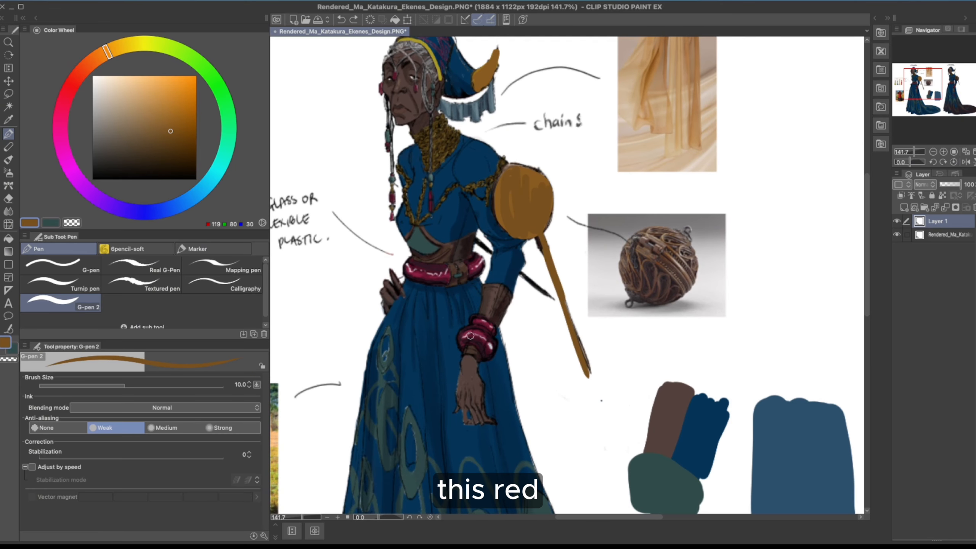
Pick bright green with RGB values 61, 255, 28, circle the red wrist cuff, view it from farther out, and undo the mark
scroll(471, 335, "down", 2)
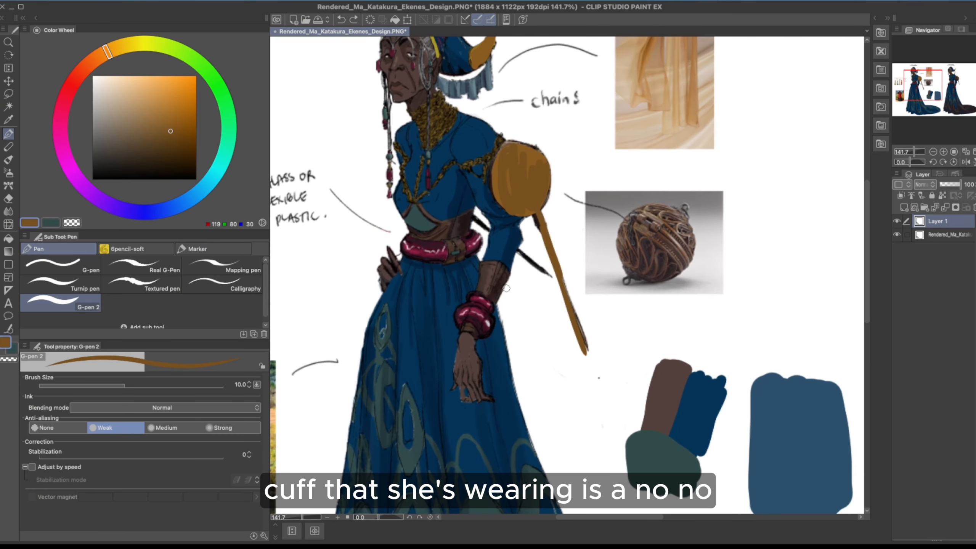
mouse_move(227, 86)
left_mouse_down()
mouse_move(221, 93)
mouse_move(218, 59)
left_mouse_up()
left_click(185, 76)
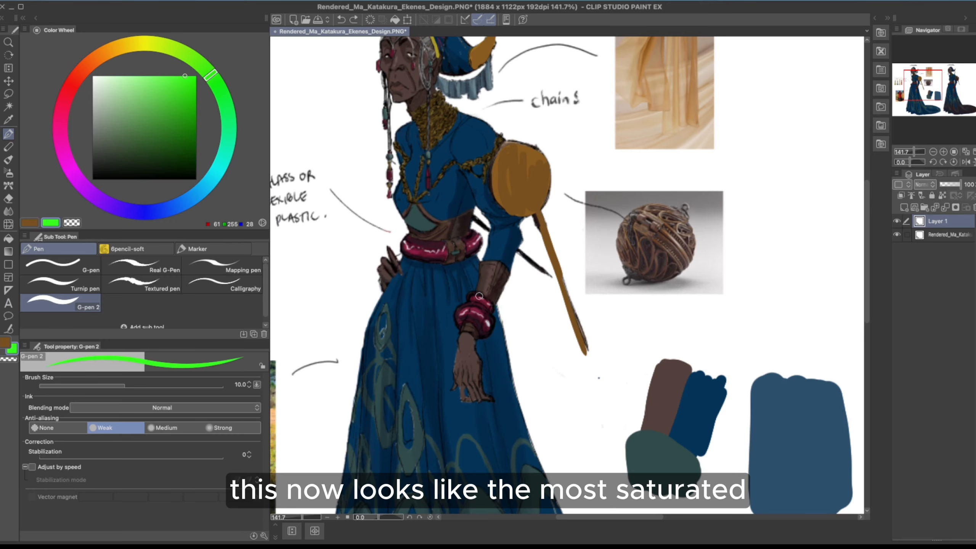
mouse_move(479, 279)
left_mouse_down()
mouse_move(469, 348)
mouse_move(486, 288)
mouse_move(449, 307)
mouse_move(485, 287)
left_mouse_up()
key("ctrl+z")
key("/")
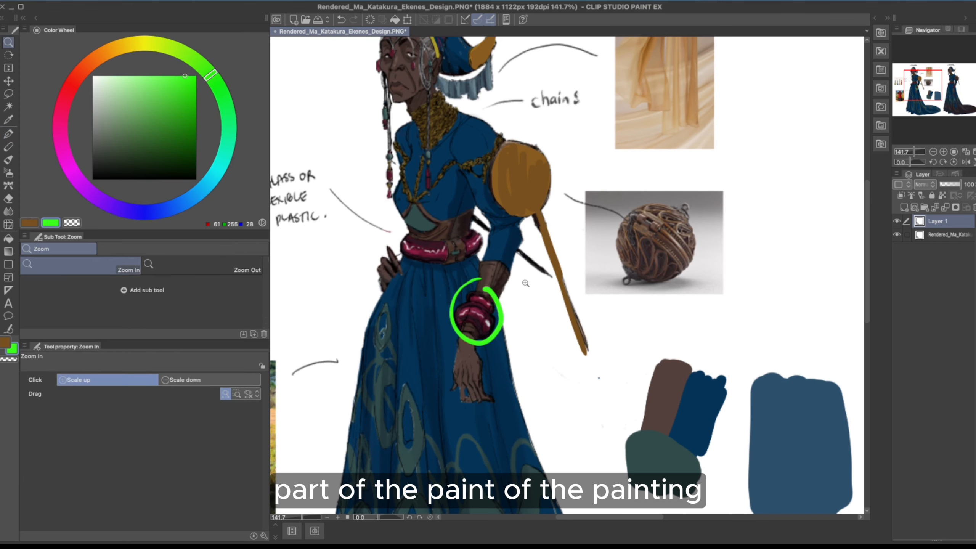
scroll(525, 283, "down", 5)
key("p")
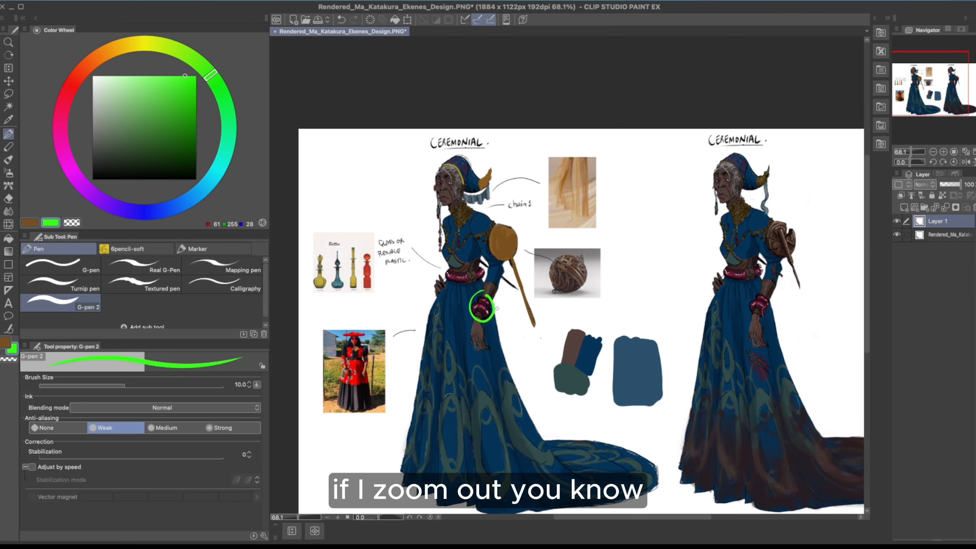
key("/")
scroll(497, 308, "up", 3)
key("p")
key("ctrl+z")
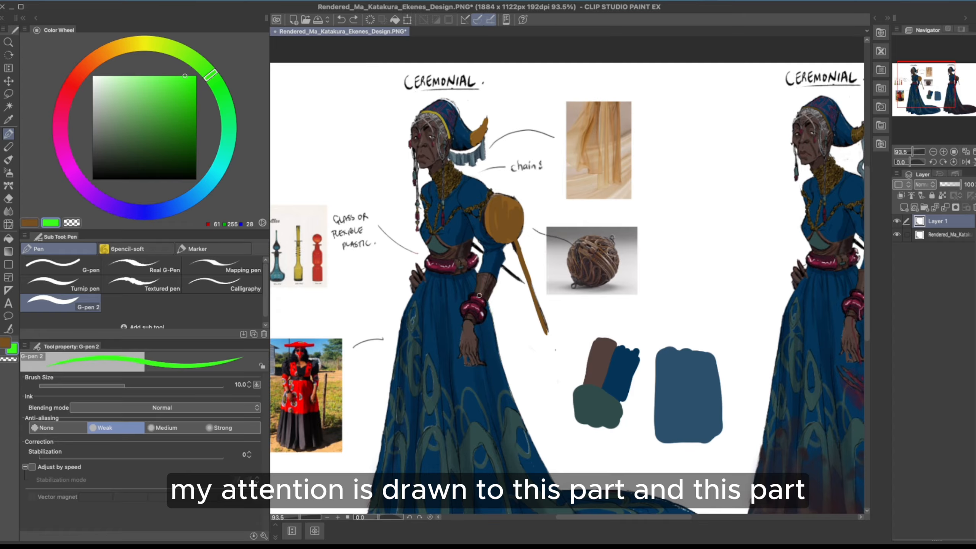
Circle the red cuff, the red belt and the head in green, mark an X beside the cuff, and undo all the marks
mouse_move(479, 295)
left_mouse_down()
mouse_move(480, 329)
mouse_move(478, 293)
left_mouse_up()
mouse_move(468, 249)
left_mouse_down()
mouse_move(468, 271)
mouse_move(435, 276)
mouse_move(420, 264)
mouse_move(466, 255)
left_mouse_up()
mouse_move(520, 302)
left_mouse_down()
mouse_move(509, 322)
mouse_move(526, 323)
left_mouse_up()
scroll(524, 276, "up", 1)
scroll(511, 210, "up", 3)
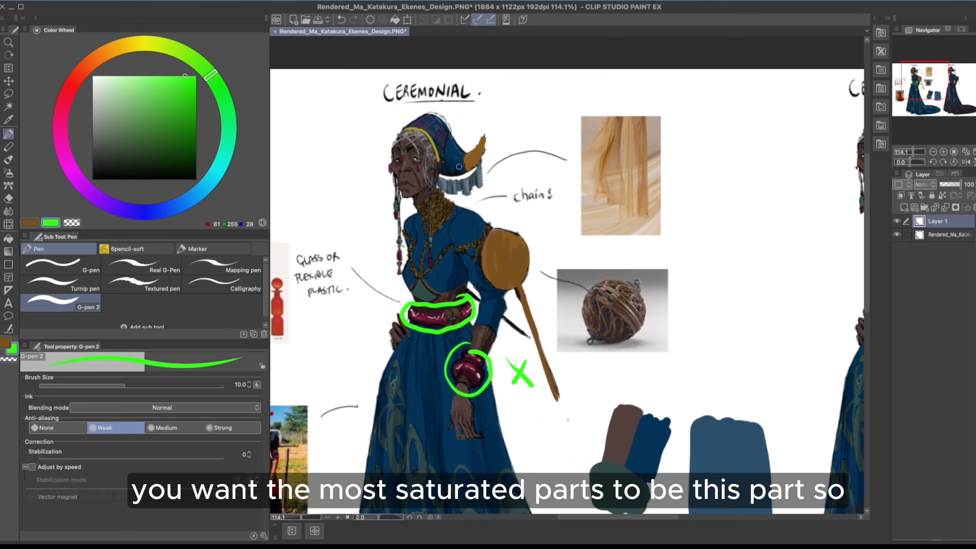
mouse_move(422, 114)
left_mouse_down()
mouse_move(387, 208)
mouse_move(448, 202)
mouse_move(425, 109)
left_mouse_up()
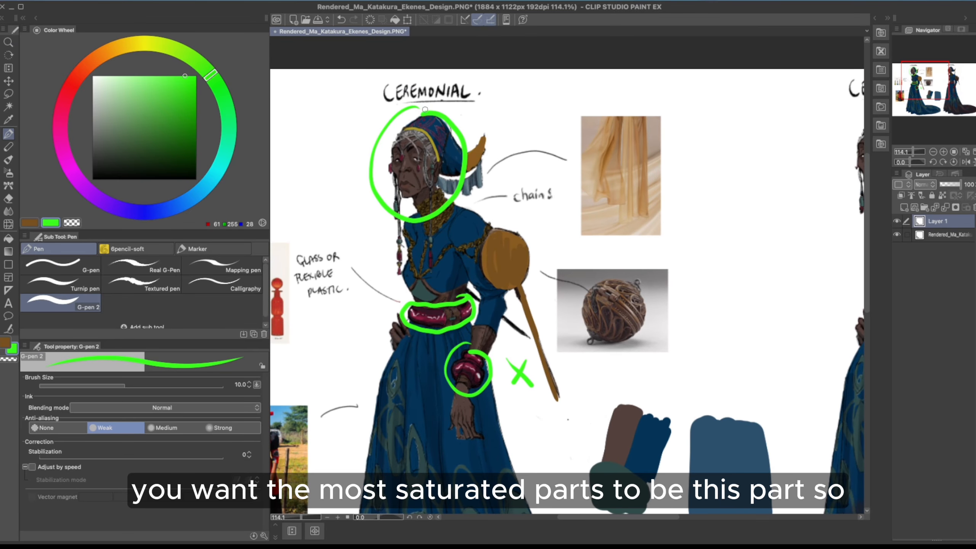
key("ctrl+z")
key("ctrl+z")
key("ctrl+z")
key("ctrl+z")
key("ctrl+z")
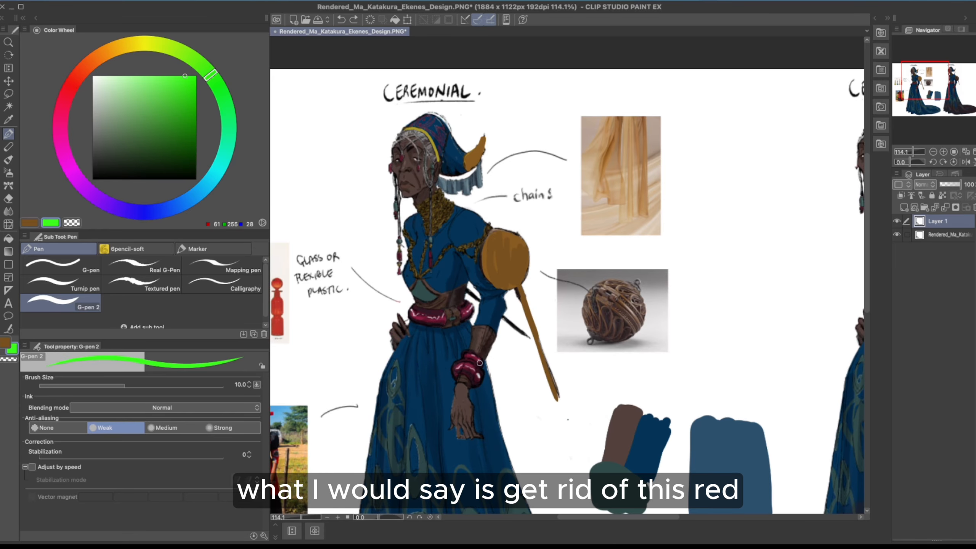
Mark the red wrist cuff with green strokes as the part to make colourless glass, and undo them
scroll(477, 338, "down", 2)
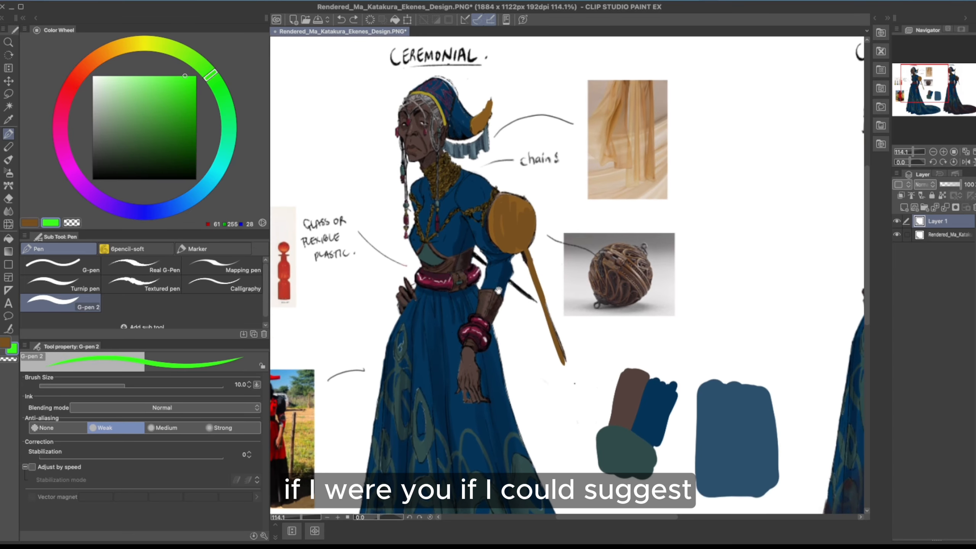
left_click_drag(498, 290, 489, 301)
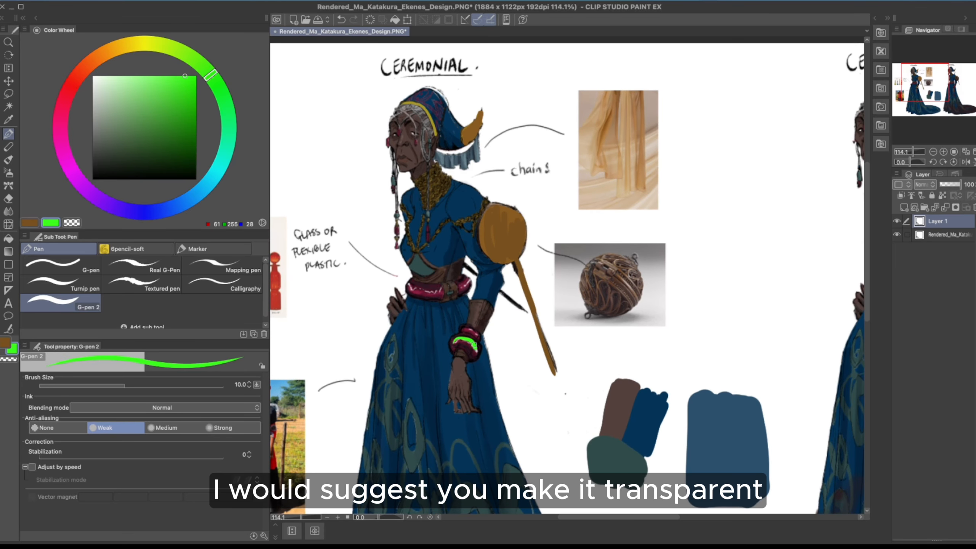
key("/")
left_click(465, 337)
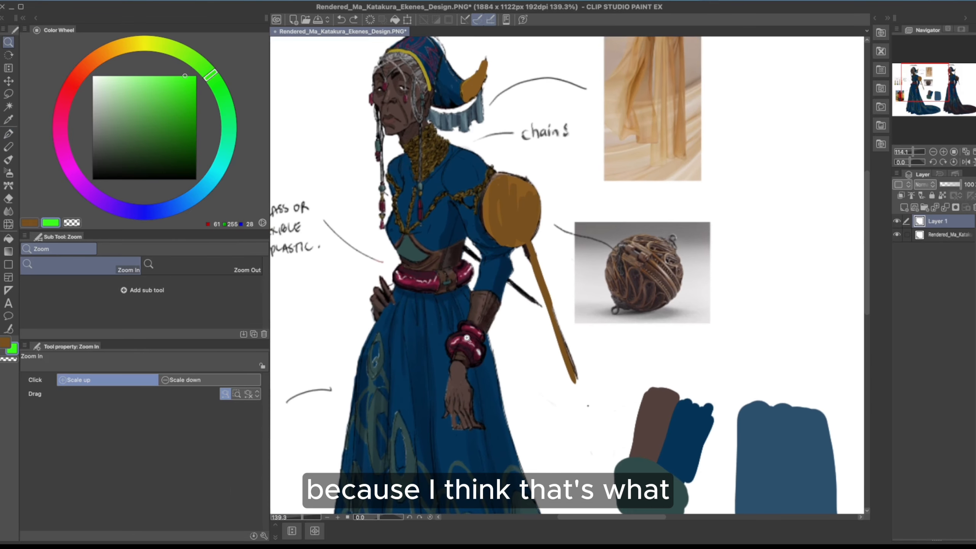
key("p")
left_click_drag(462, 383, 450, 402)
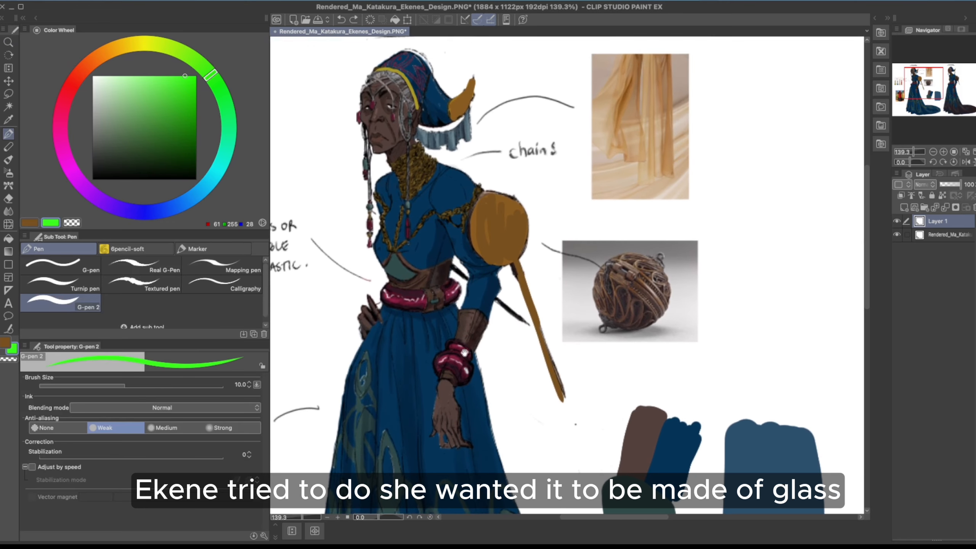
mouse_move(463, 350)
left_mouse_down()
mouse_move(475, 318)
mouse_move(497, 303)
left_mouse_up()
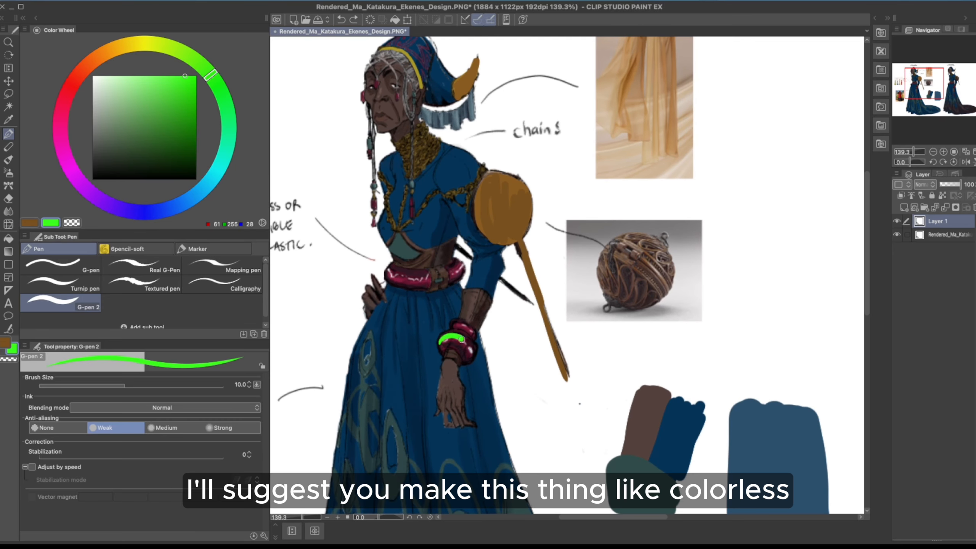
key("ctrl+z")
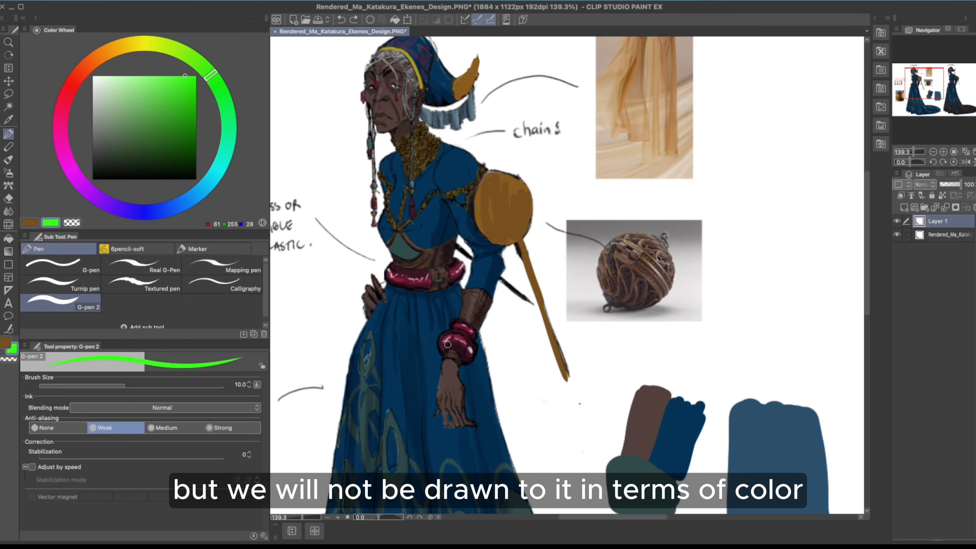
Test gold on the bodice edge, pick a darker gold with RGB values 133, 100, 31, and line the neckline and shoulder trim
mouse_move(427, 285)
left_mouse_down()
mouse_move(488, 297)
mouse_move(479, 337)
mouse_move(484, 276)
mouse_move(510, 241)
mouse_move(495, 273)
left_mouse_up()
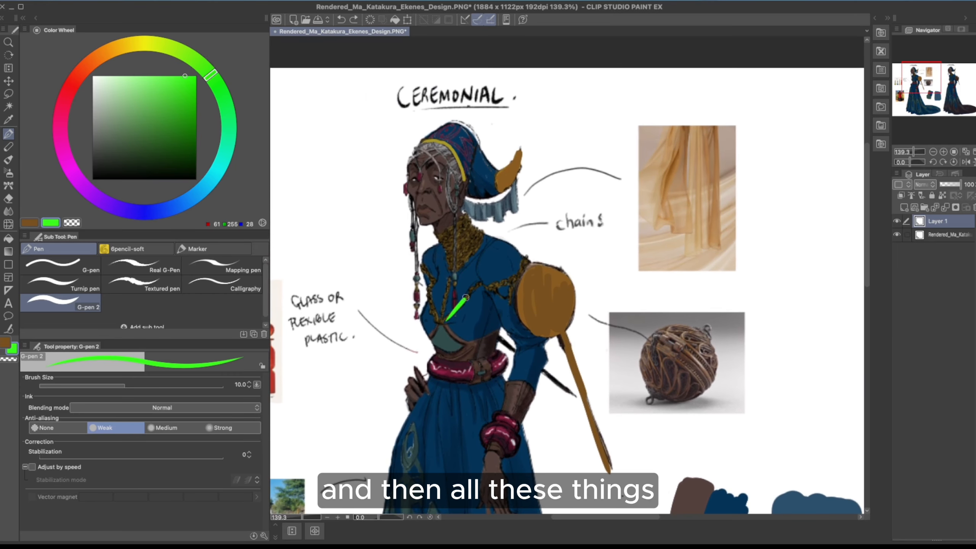
key("x")
left_click(166, 87)
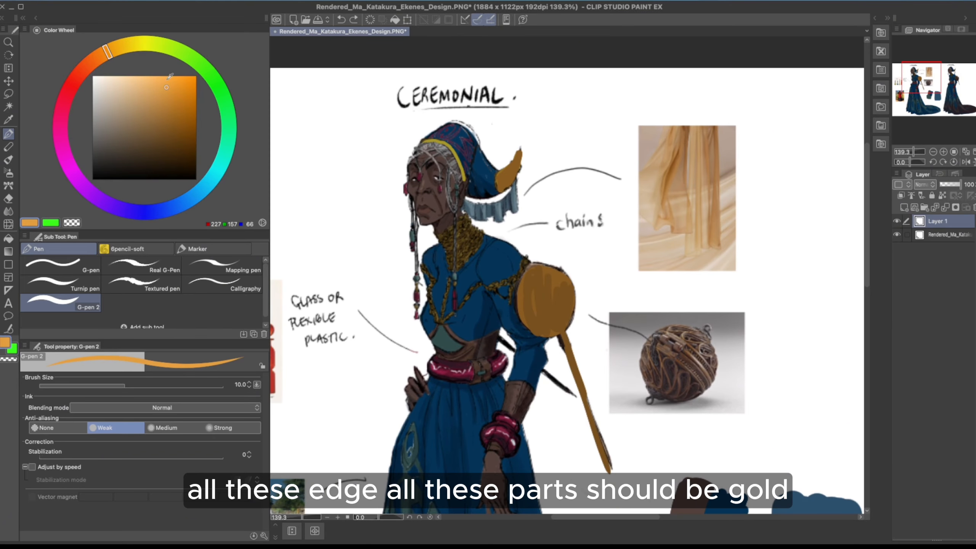
left_click(121, 46)
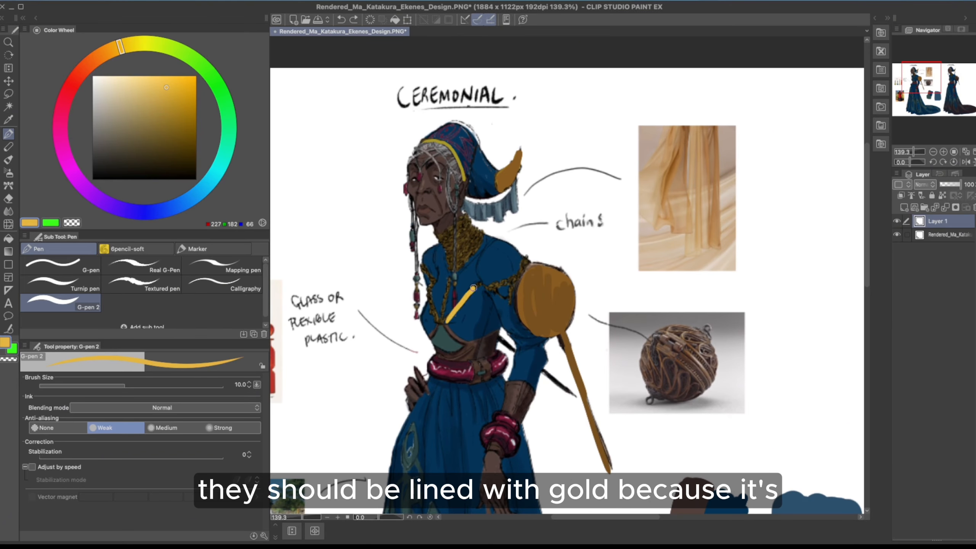
left_click(133, 45)
left_click_drag(169, 79, 173, 125)
left_click(117, 48)
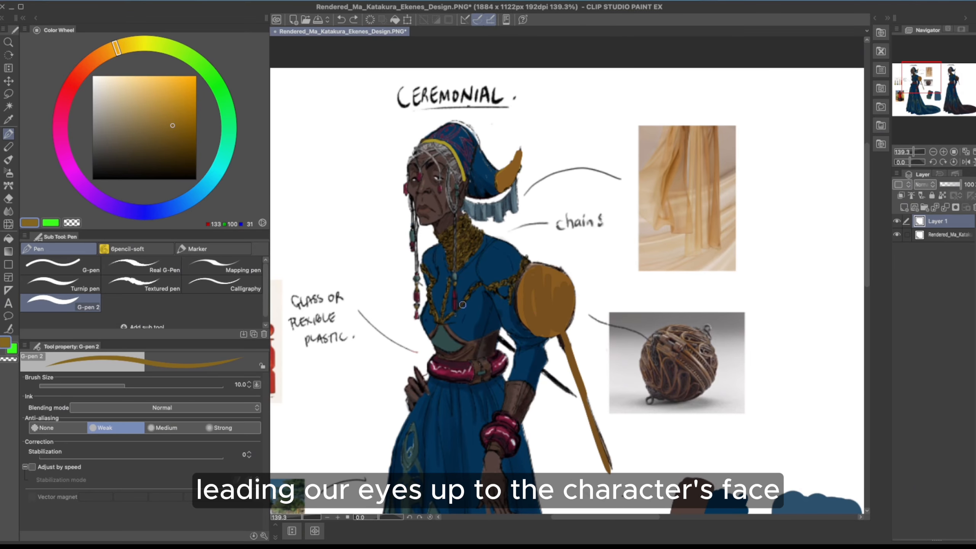
mouse_move(448, 316)
left_mouse_down()
mouse_move(476, 283)
mouse_move(508, 280)
mouse_move(502, 292)
left_mouse_up()
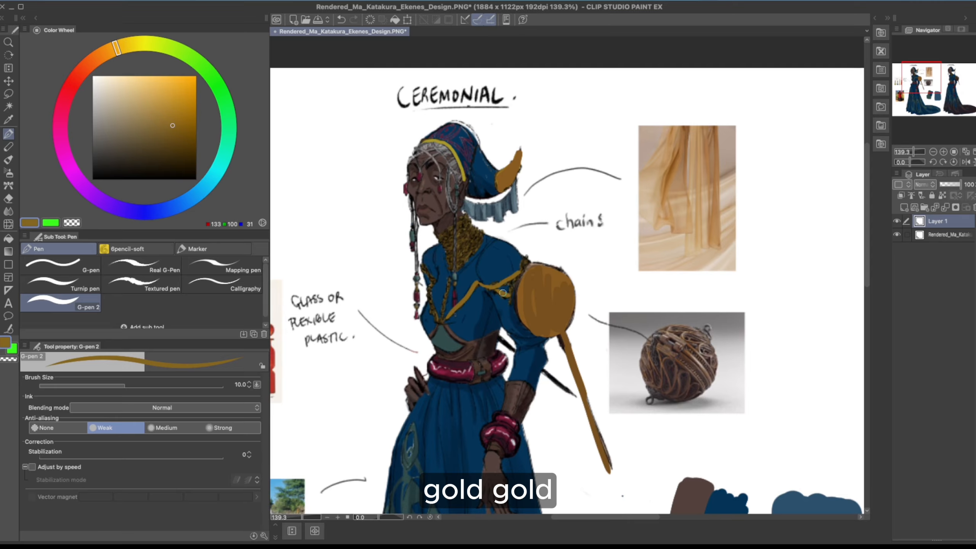
Paint the high neck collar over in flat gold, moving to a yellower gold with RGB values 164, 131, 33
left_click_drag(458, 267, 477, 249)
mouse_move(458, 257)
left_mouse_down()
mouse_move(470, 229)
mouse_move(463, 220)
mouse_move(446, 237)
left_mouse_up()
key("super+z")
left_click(174, 113)
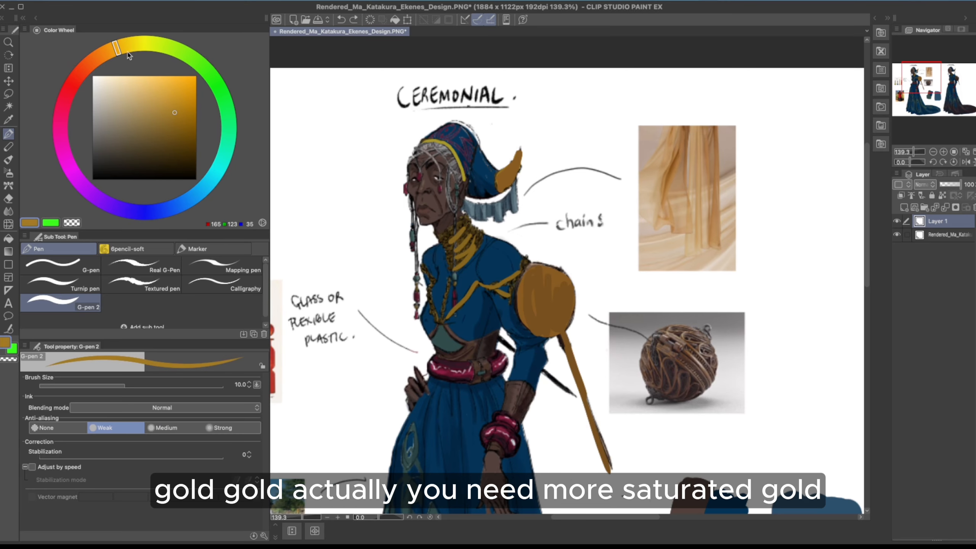
left_click(122, 46)
left_click(175, 105)
mouse_move(440, 254)
left_mouse_down()
mouse_move(461, 223)
mouse_move(441, 234)
mouse_move(469, 226)
mouse_move(447, 252)
mouse_move(476, 239)
mouse_move(462, 261)
mouse_move(472, 252)
mouse_move(446, 246)
left_mouse_up()
key("super+z")
Add light gold highlights, RGB 218, 180, 65, to the neck collar and try a darker gold with RGB values 132, 107, 34
left_click(177, 111)
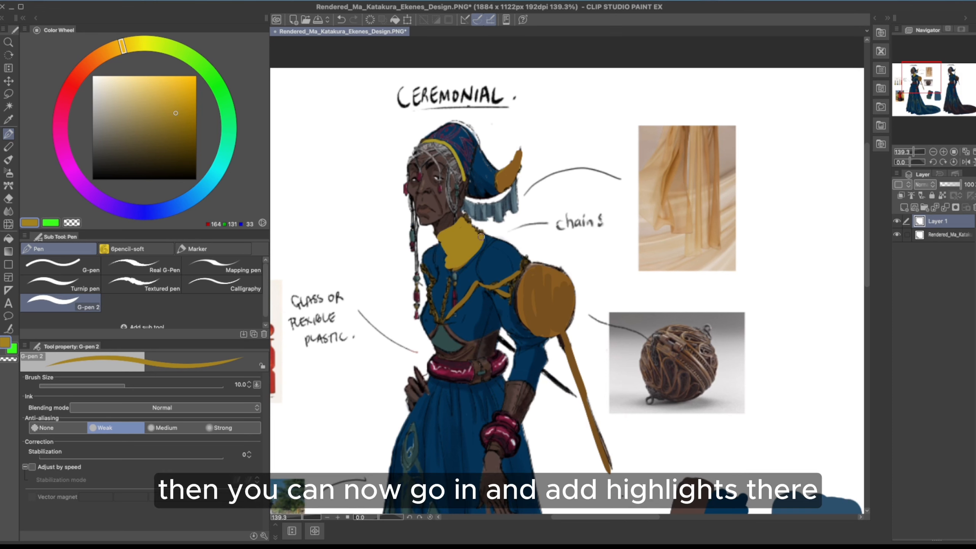
mouse_move(172, 84)
left_mouse_down()
mouse_move(177, 113)
mouse_move(165, 91)
left_mouse_up()
mouse_move(454, 227)
left_mouse_down()
mouse_move(464, 254)
mouse_move(480, 247)
left_mouse_up()
key("super+z")
left_click(169, 125)
key("super+z")
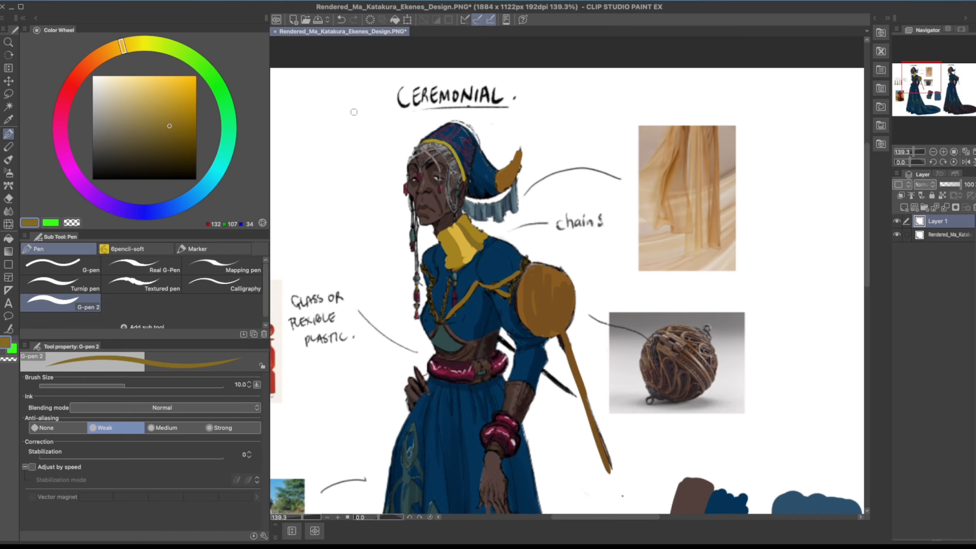
Shade the neck collar with dark gold, RGB 112, 90, 27, and sample its light gold highlight
left_click(172, 135)
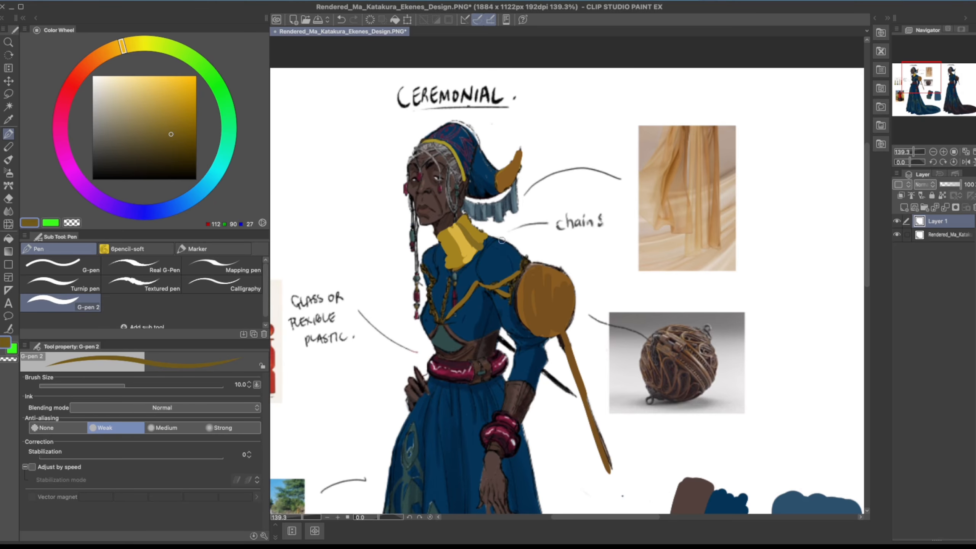
mouse_move(462, 226)
left_mouse_down()
mouse_move(471, 243)
mouse_move(485, 243)
mouse_move(460, 226)
mouse_move(450, 229)
mouse_move(459, 250)
left_mouse_up()
key("super+z")
left_click(457, 230, "alt")
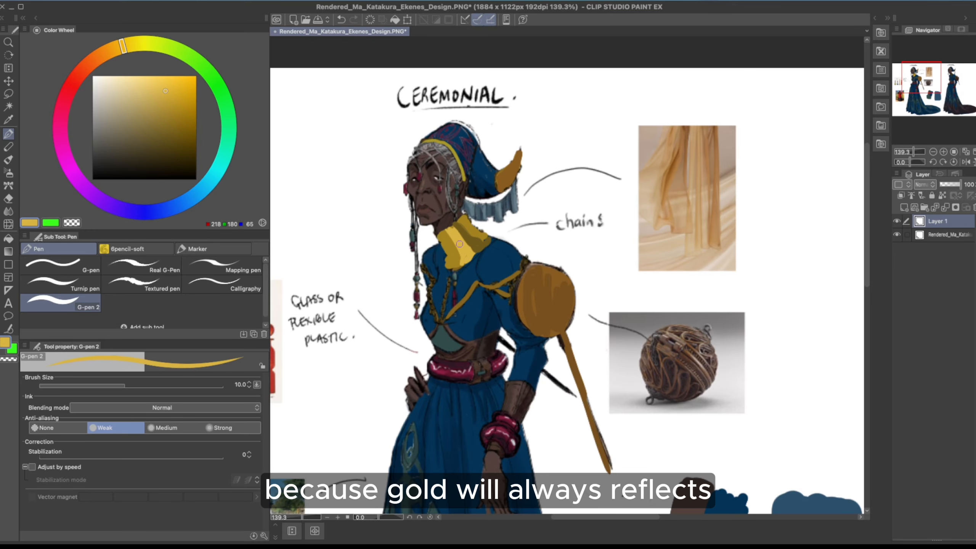
Try a muted yellow reflection on the collar with RGB values 170, 163, 100, compare it with the original, and undo it
left_click(461, 241, "alt")
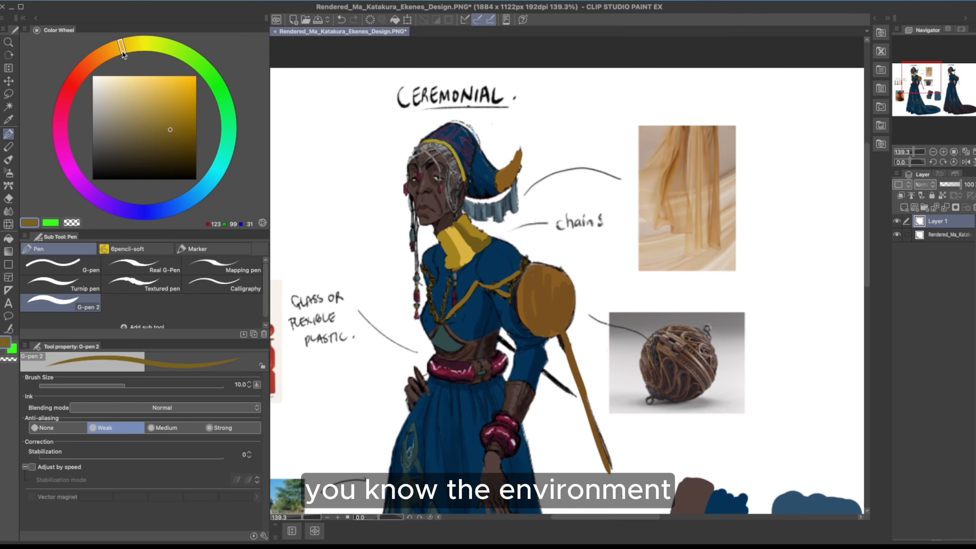
left_click_drag(122, 51, 104, 55)
left_click(149, 116)
left_click(131, 47)
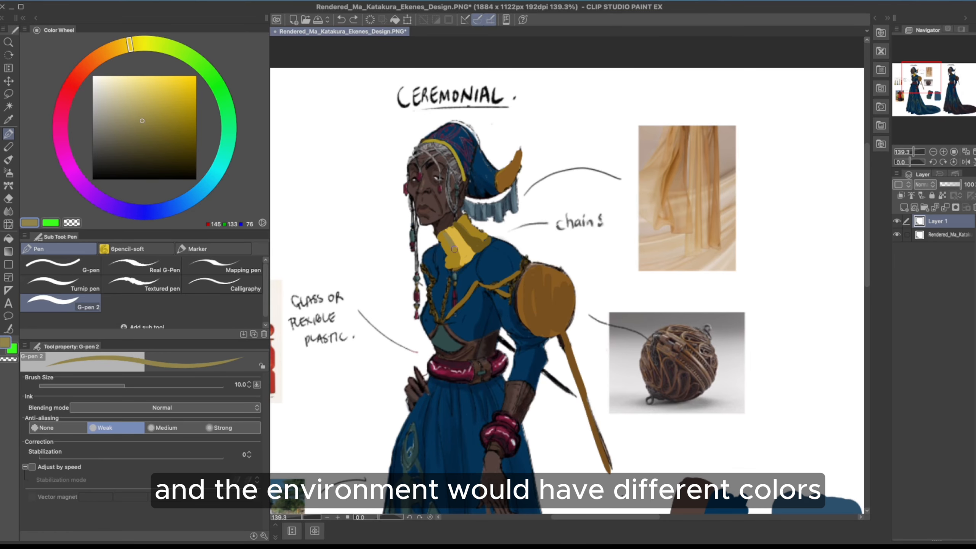
left_click(136, 111)
left_click(135, 44)
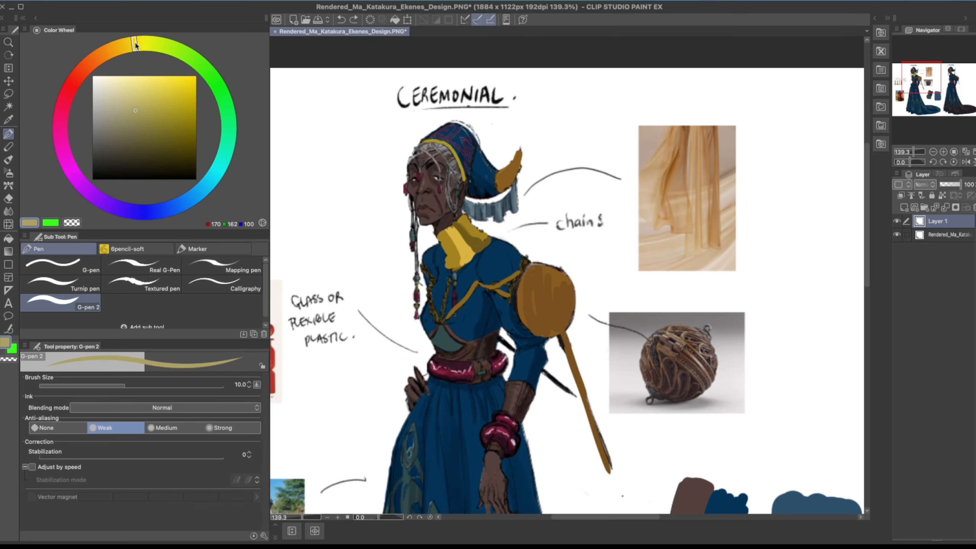
left_click_drag(447, 237, 455, 242)
key("ctrl+z")
key("ctrl+y")
key("ctrl+z")
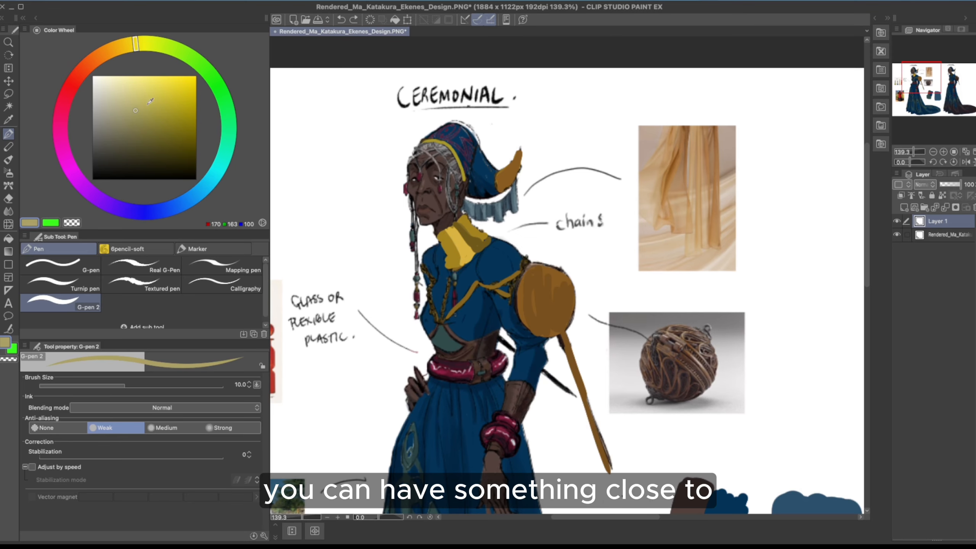
Try a cooler olive reflection with RGB values 148, 150, 89 on the collar and undo the strokes
left_click(134, 119)
left_click(146, 43)
left_click_drag(444, 243, 445, 250)
key("ctrl+z")
key("ctrl+z")
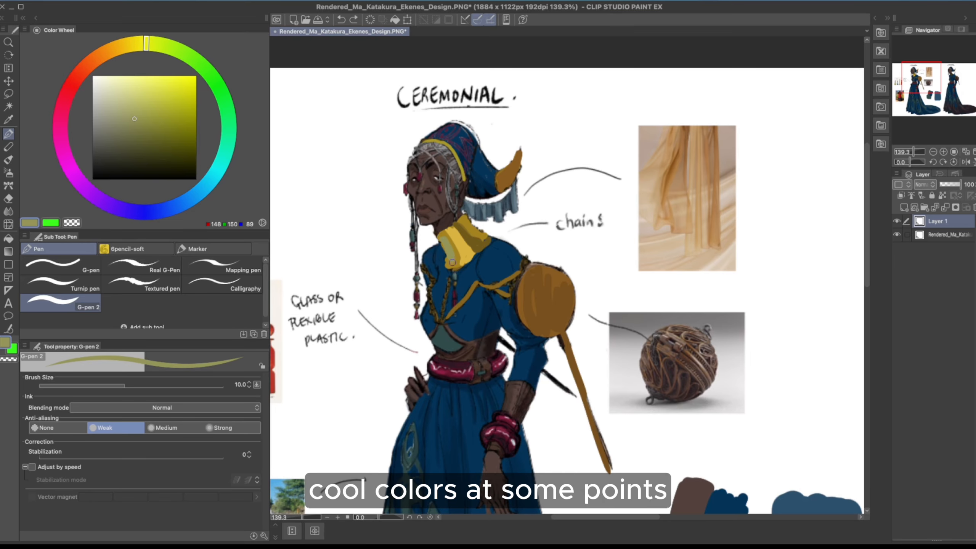
key("ctrl+z")
Shift the collar's reflection colour from muted yellow to a warmer muted gold, RGB 146, 124, 59
left_click_drag(136, 118, 145, 124)
left_click(138, 44)
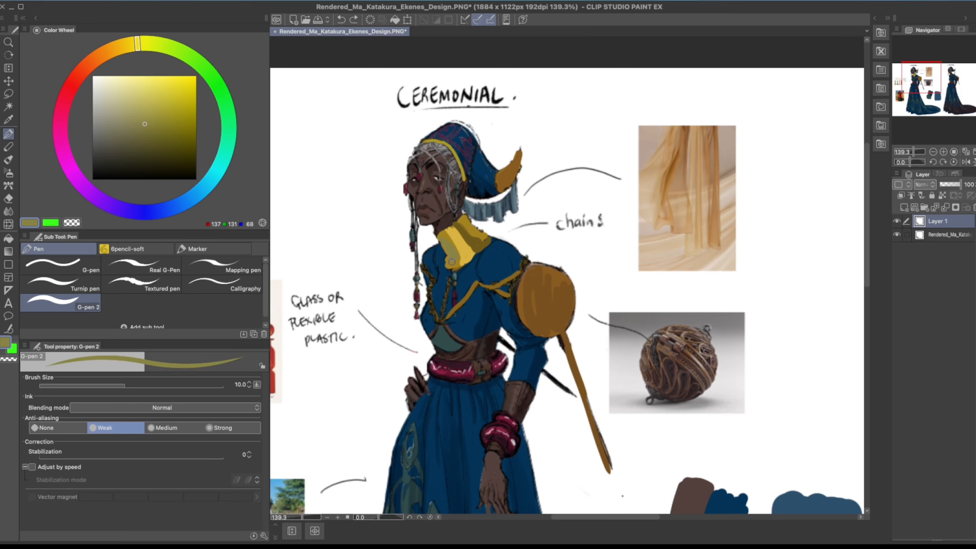
left_click_drag(132, 52, 124, 47)
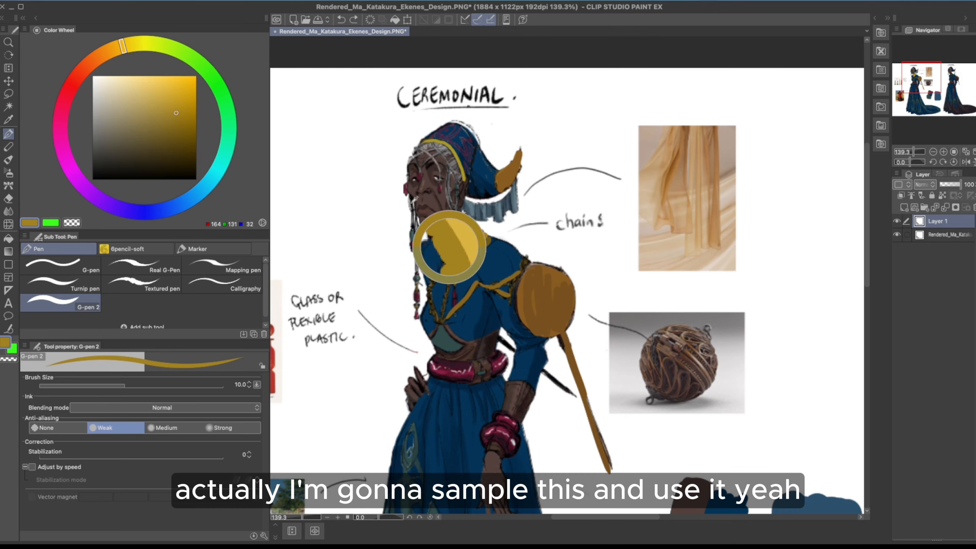
left_click(155, 120)
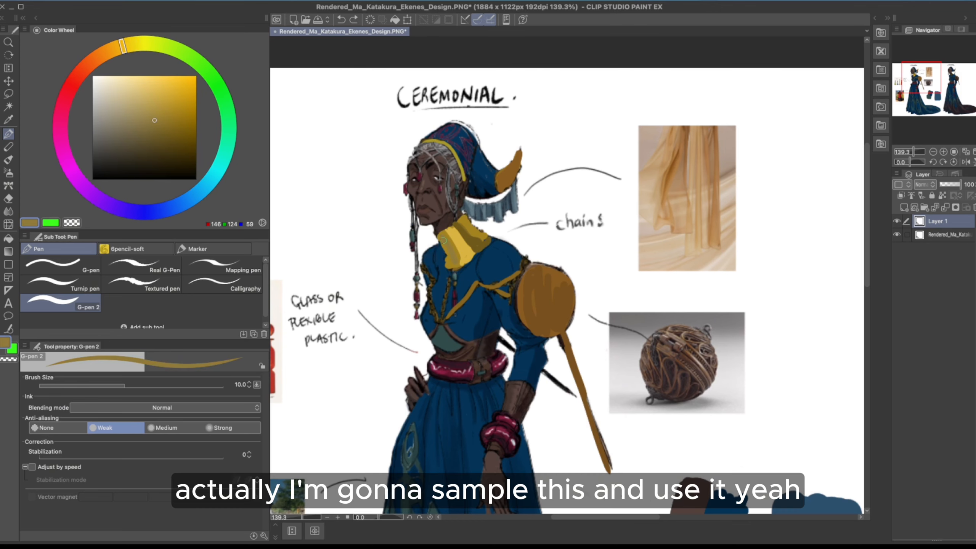
Sample the collar's dark gold, try a greyer gold with RGB values 132, 115, 64, and undo the stroke
left_click(467, 237, "alt")
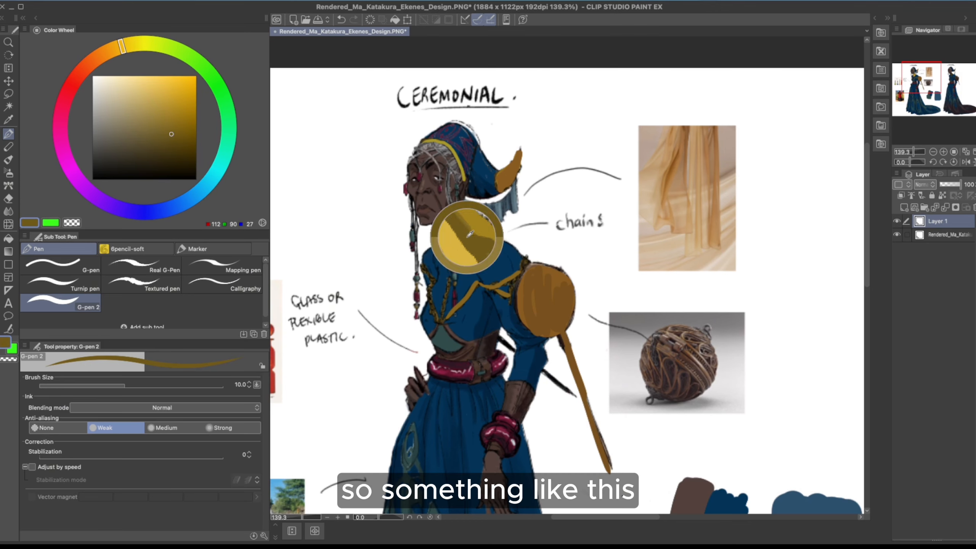
left_click(457, 257, "alt")
left_click(439, 196, "alt")
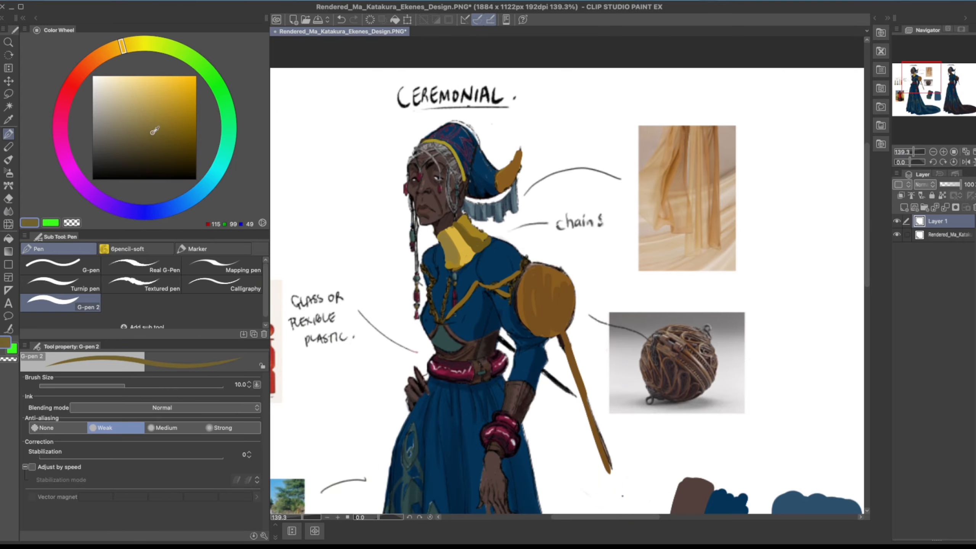
left_click(149, 124)
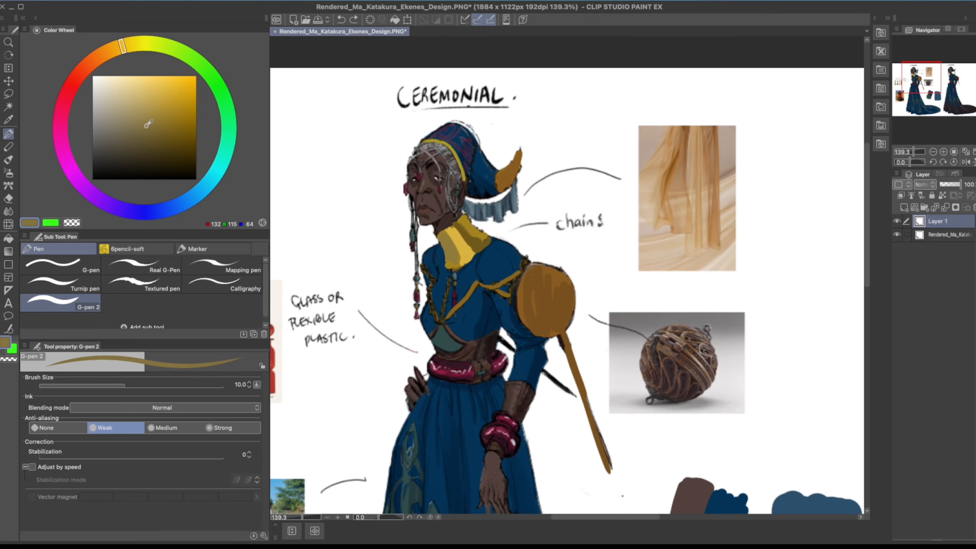
key("ctrl+z")
Touch up the neck collar with light gold, RGB 218, 180, 65, and a muted mid gold, RGB 170, 149, 66
left_click(152, 125)
left_click_drag(455, 243, 446, 234)
left_click(451, 228, "alt")
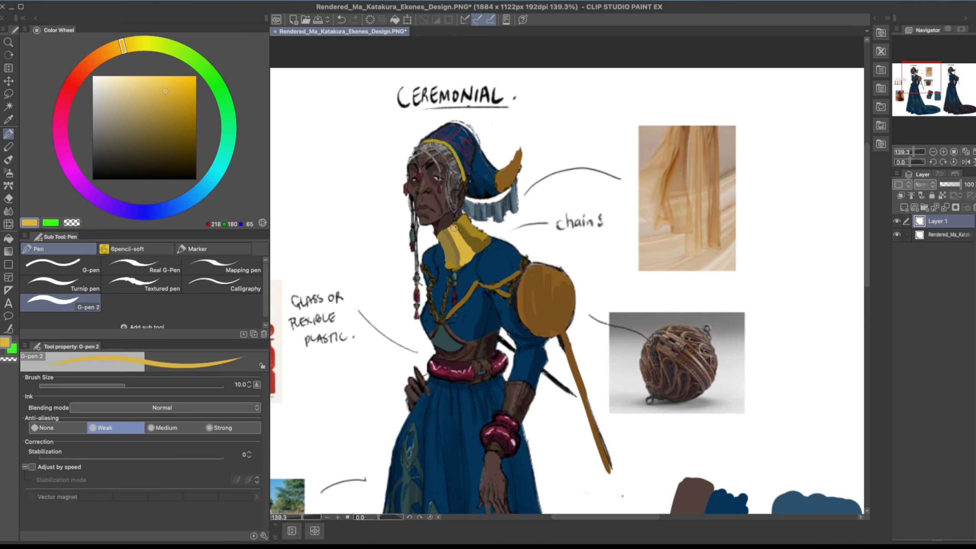
left_click(460, 221, "alt")
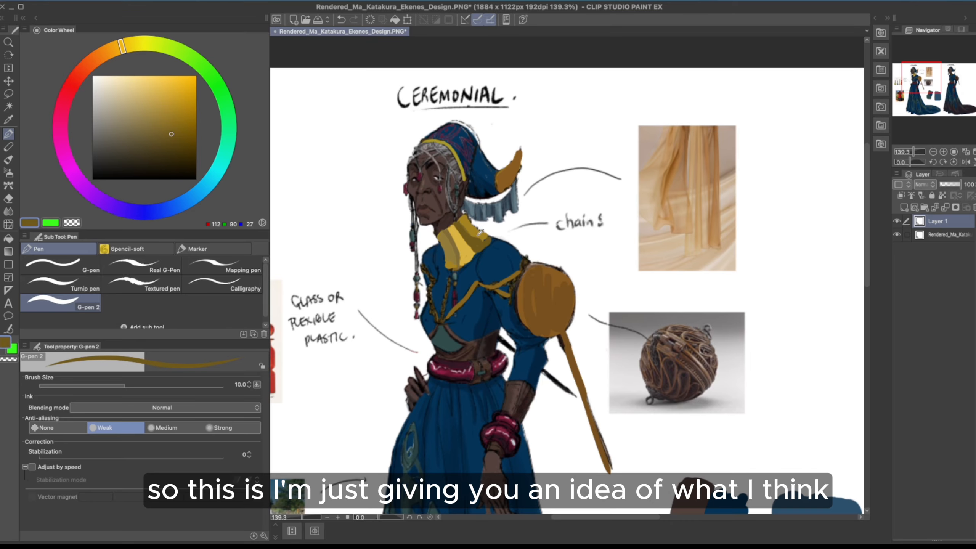
left_click(161, 107)
left_click(129, 48)
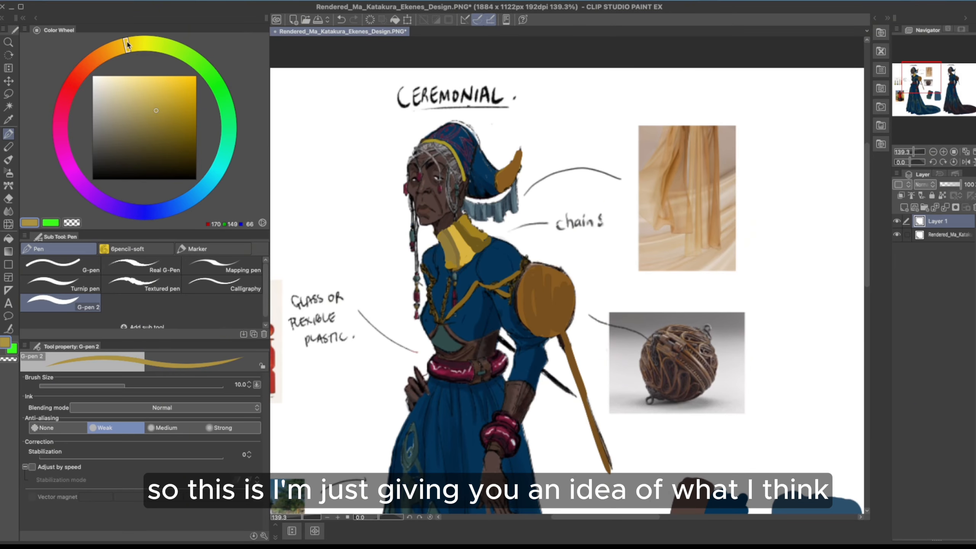
left_click(475, 238, "alt")
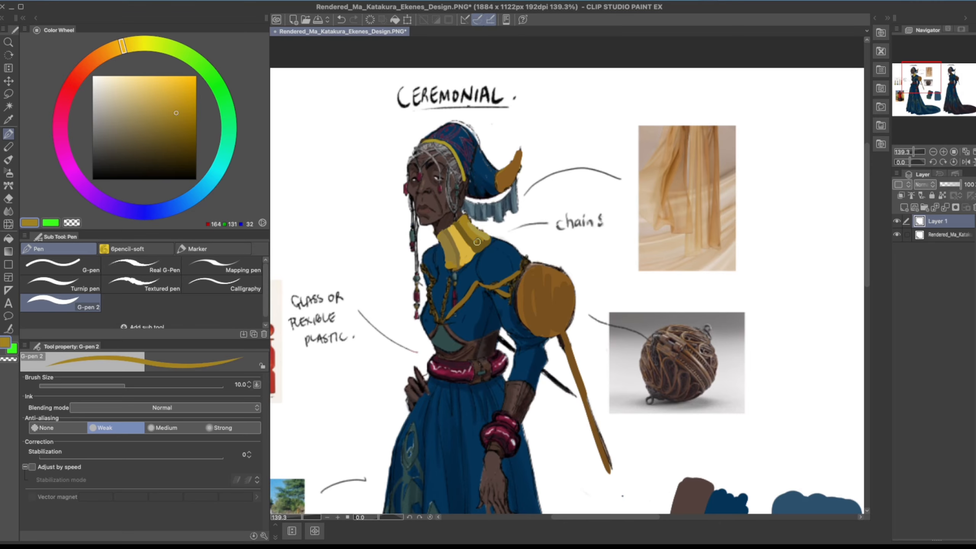
Draw curved ring lines across the neck collar in dark gold, RGB 112, 90, 27, between light gold bands
left_click_drag(536, 142, 548, 150)
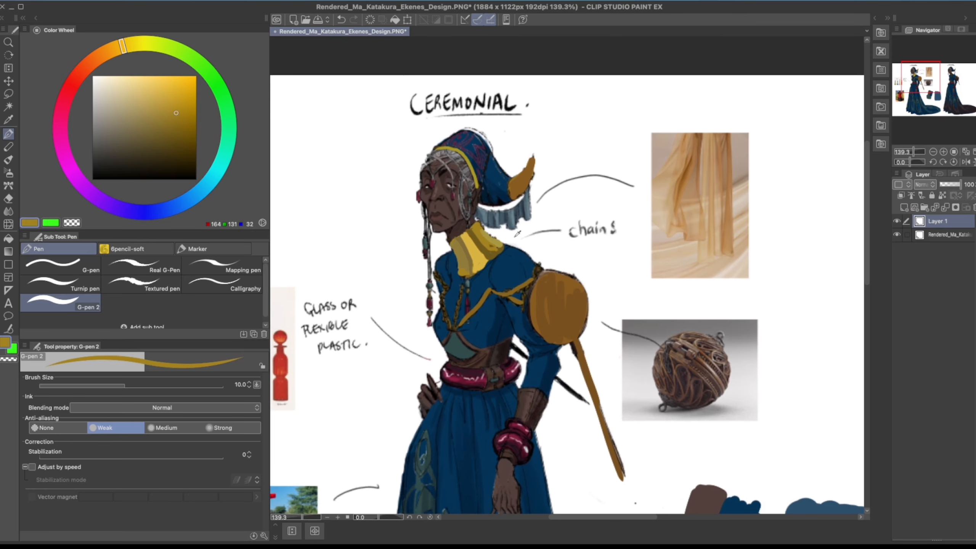
left_click(464, 269, "alt")
left_click(465, 263, "alt")
left_click(462, 274, "alt")
left_click(480, 265, "alt")
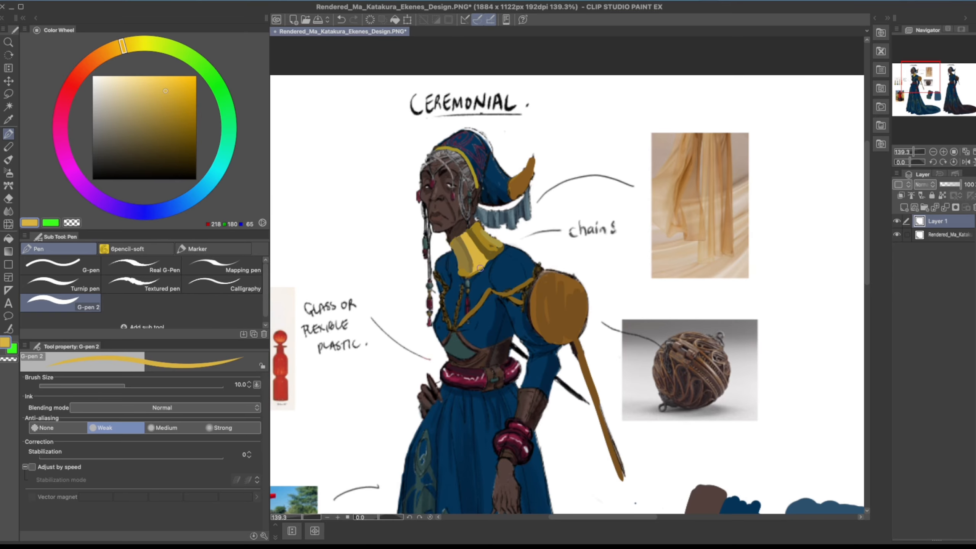
left_click_drag(641, 203, 654, 189)
left_click(503, 242, "alt")
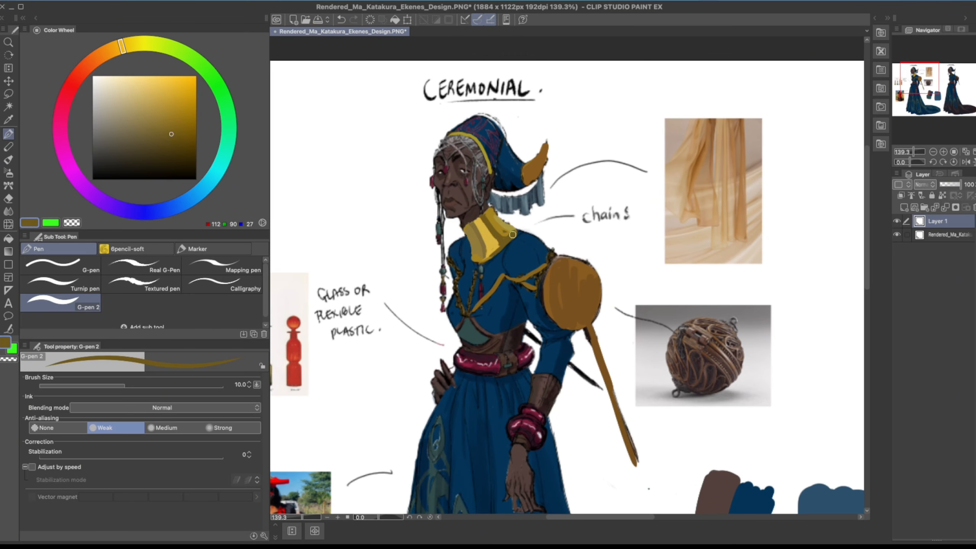
key("ctrl+z")
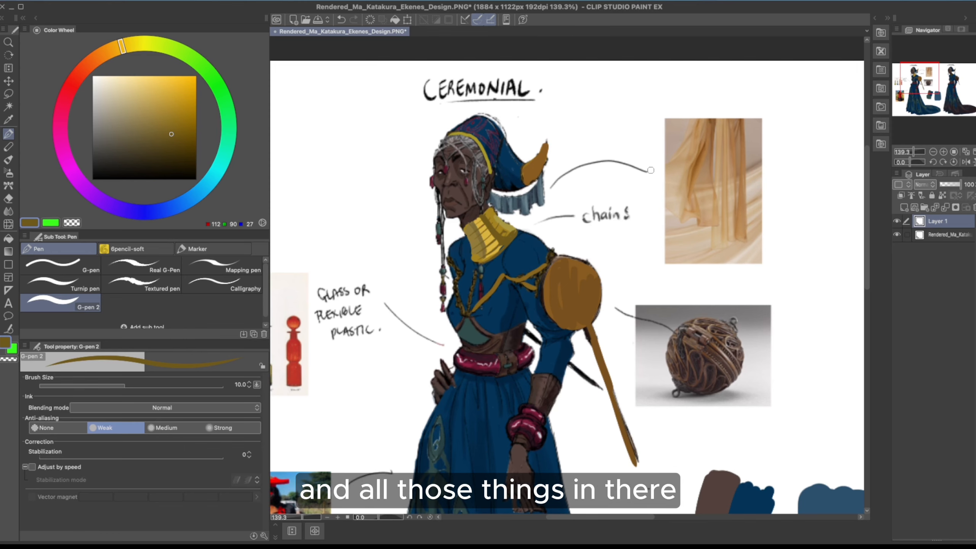
Examine how the gold collar and trims read against the blue dress, both at full-sheet distance and close up
left_click_drag(640, 226, 650, 147)
left_click_drag(604, 258, 628, 293)
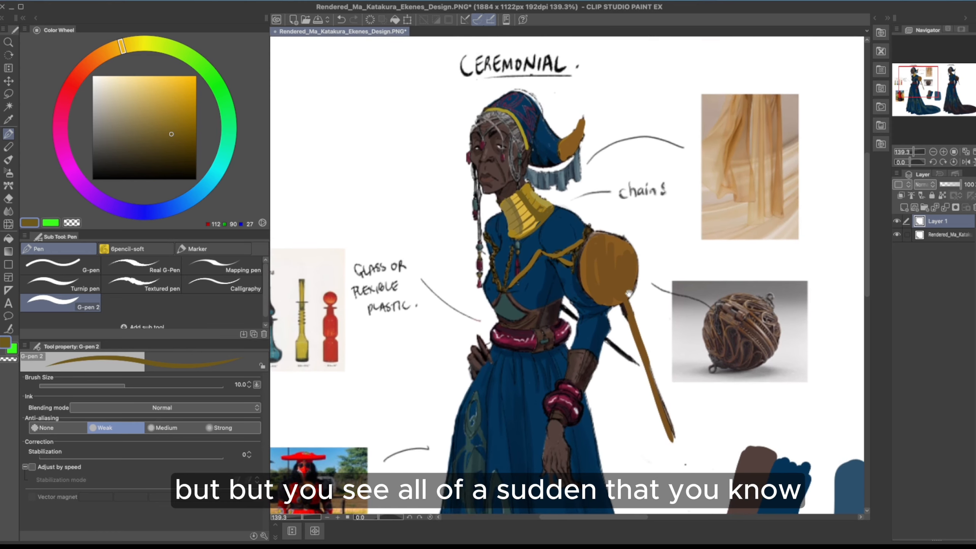
left_click_drag(592, 130, 581, 199)
left_click_drag(624, 299, 602, 147)
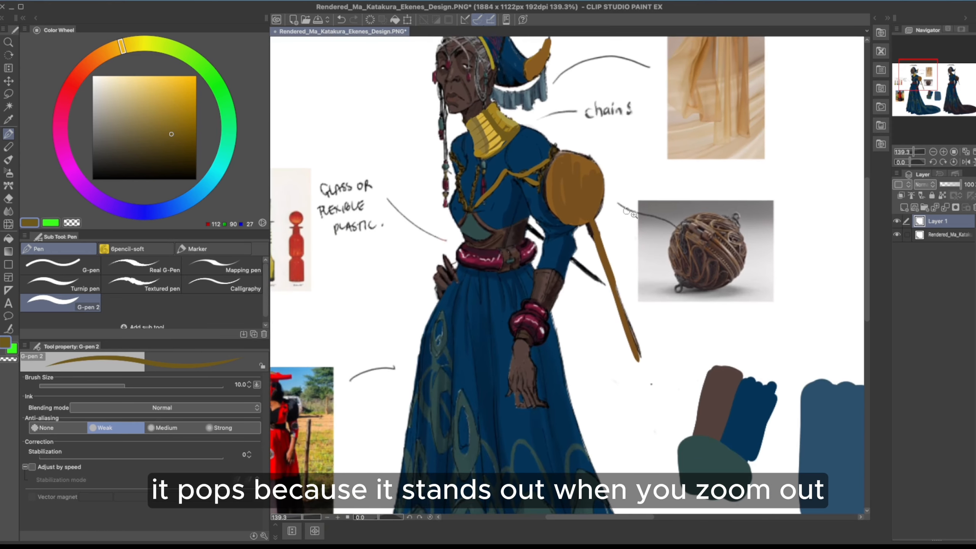
key("slash")
left_click_drag(632, 216, 601, 211)
left_click_drag(614, 170, 616, 216)
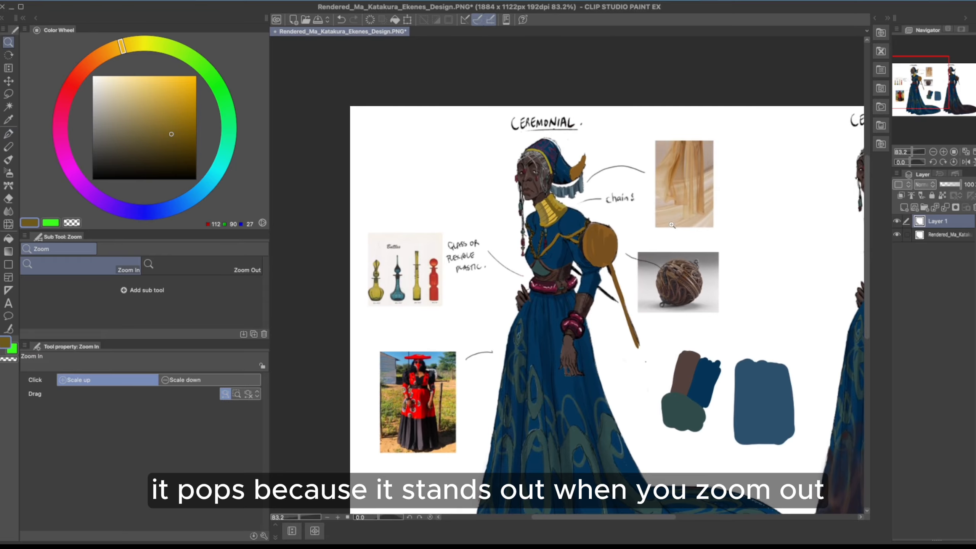
left_click_drag(680, 224, 639, 222)
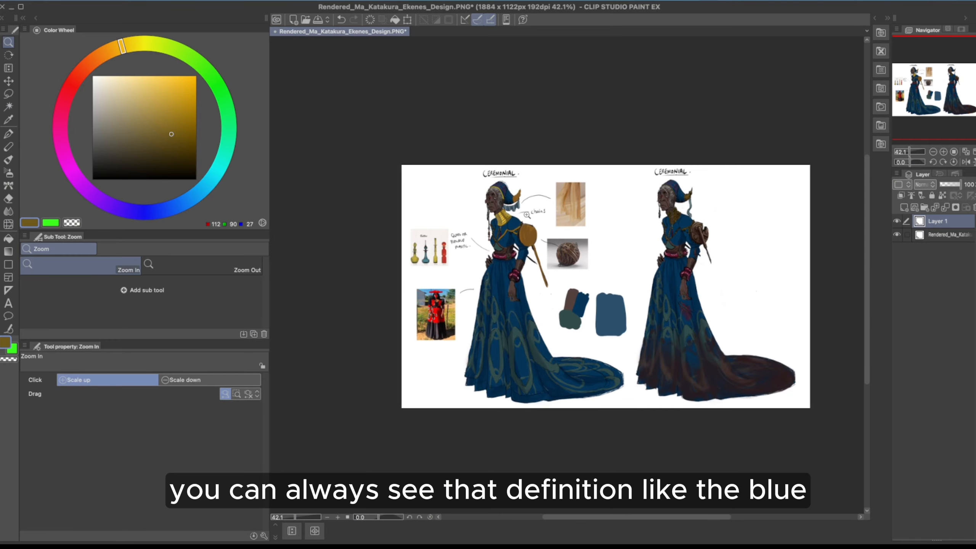
scroll(526, 216, "down", 3)
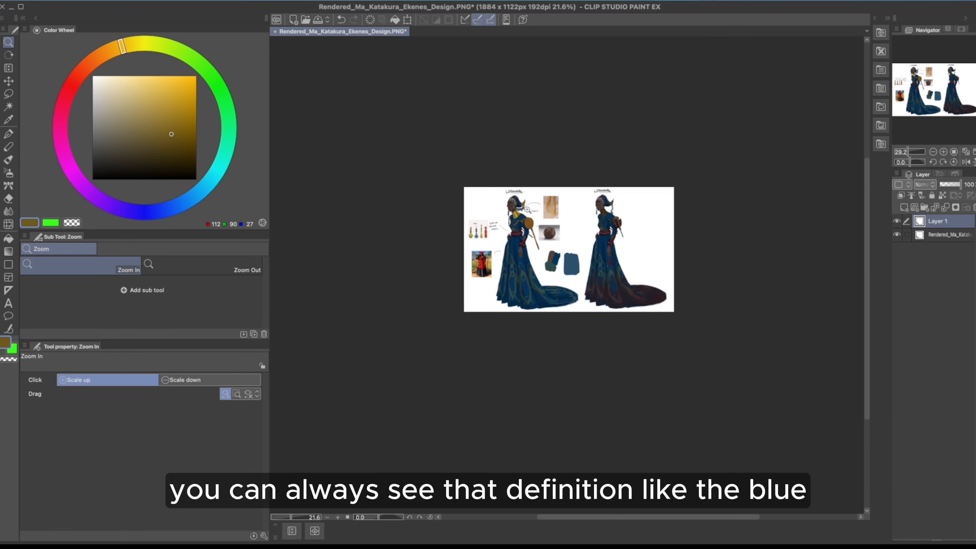
scroll(538, 211, "up", 5)
scroll(572, 215, "down", 3)
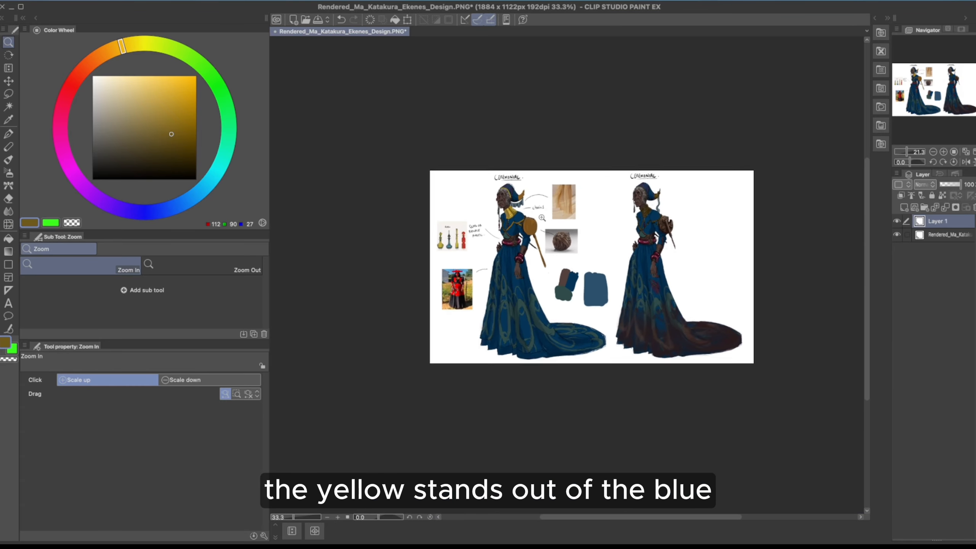
scroll(557, 223, "up", 5)
left_click_drag(547, 232, 550, 235)
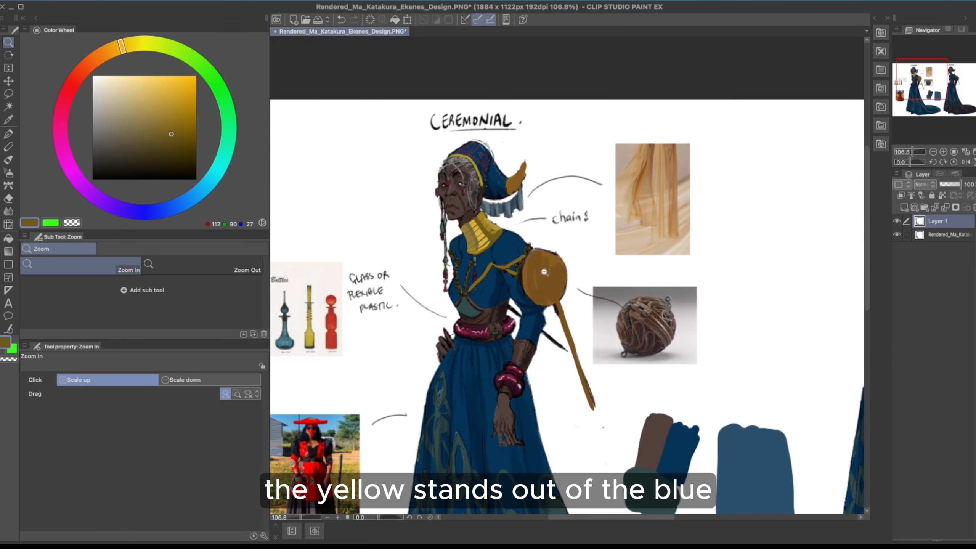
left_click_drag(544, 273, 549, 293)
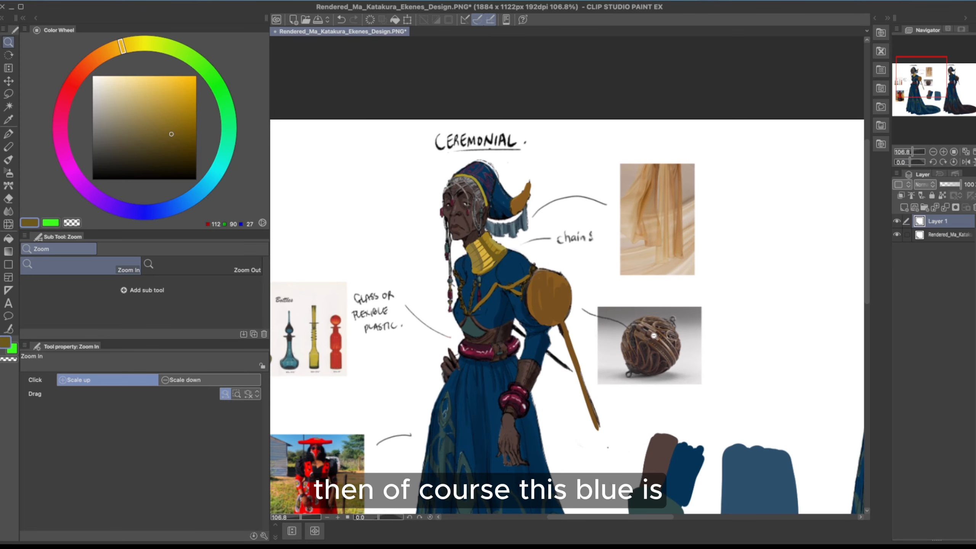
Sample the dress blue and the forearm brown, and test a desaturated blue, RGB 56, 93, 119, on the bodice
key("p")
left_click(491, 273, "alt")
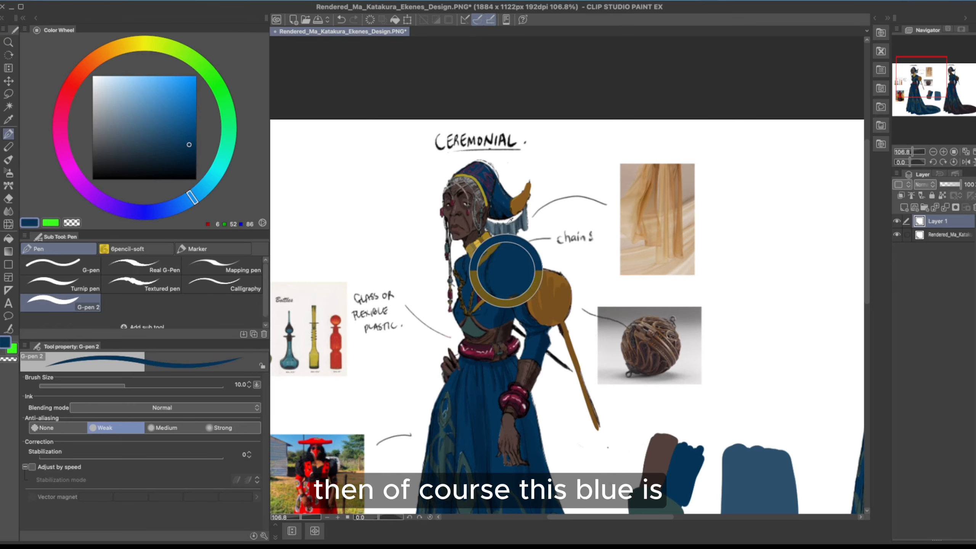
left_click(528, 369, "alt")
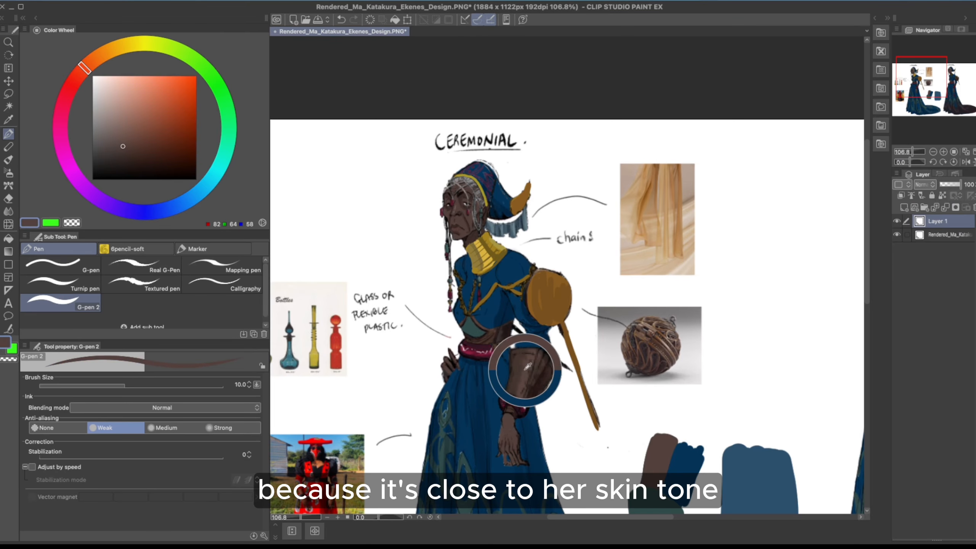
left_click(509, 240, "alt")
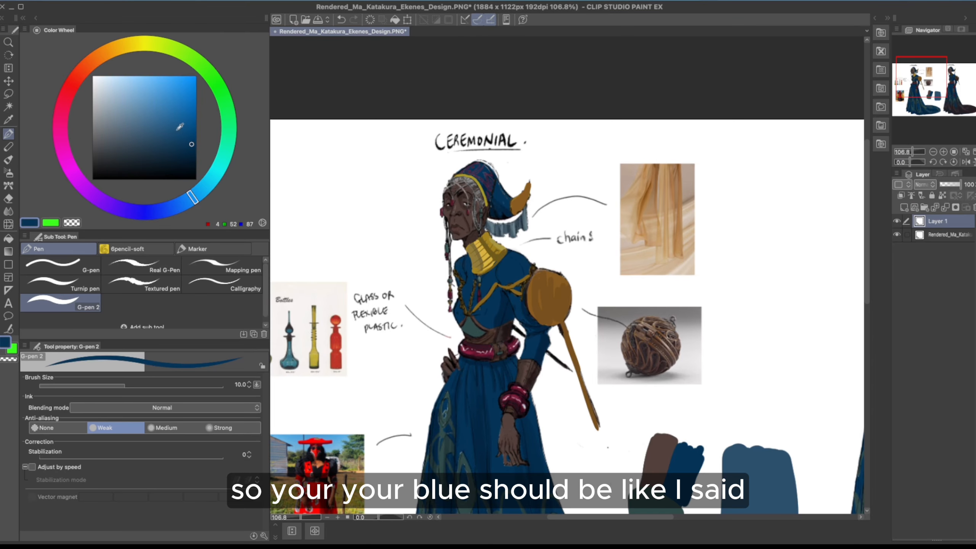
left_click_drag(505, 270, 510, 257)
key("ctrl+z")
left_click_drag(159, 129, 147, 131)
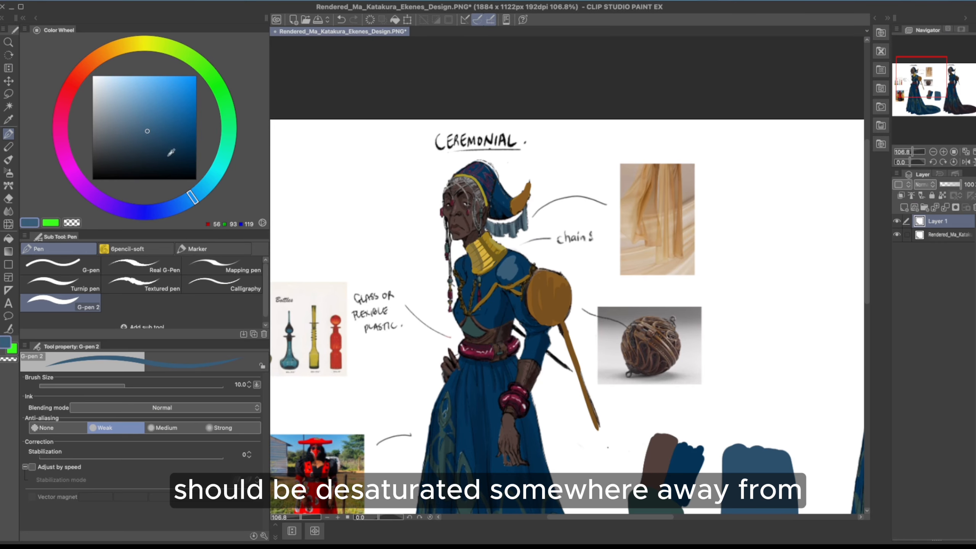
Repaint the bodice and sleeve in a darker desaturated blue, RGB 52, 81, 102
left_click(143, 138)
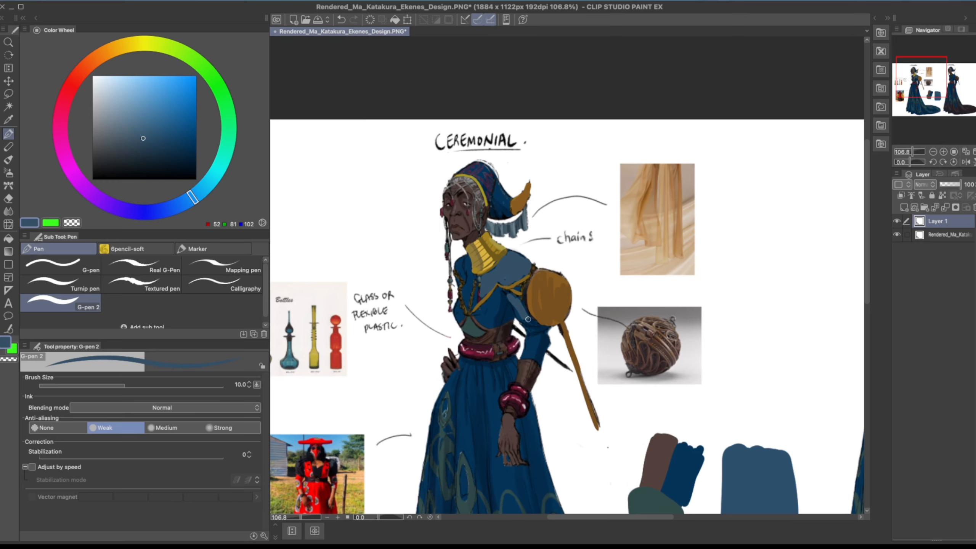
mouse_move(528, 357)
left_mouse_down()
mouse_move(542, 363)
mouse_move(542, 383)
mouse_move(542, 361)
left_mouse_up()
key("super+space")
mouse_move(526, 296)
left_mouse_down()
mouse_move(499, 307)
mouse_move(504, 295)
mouse_move(511, 309)
mouse_move(494, 317)
mouse_move(499, 288)
mouse_move(523, 295)
left_mouse_up()
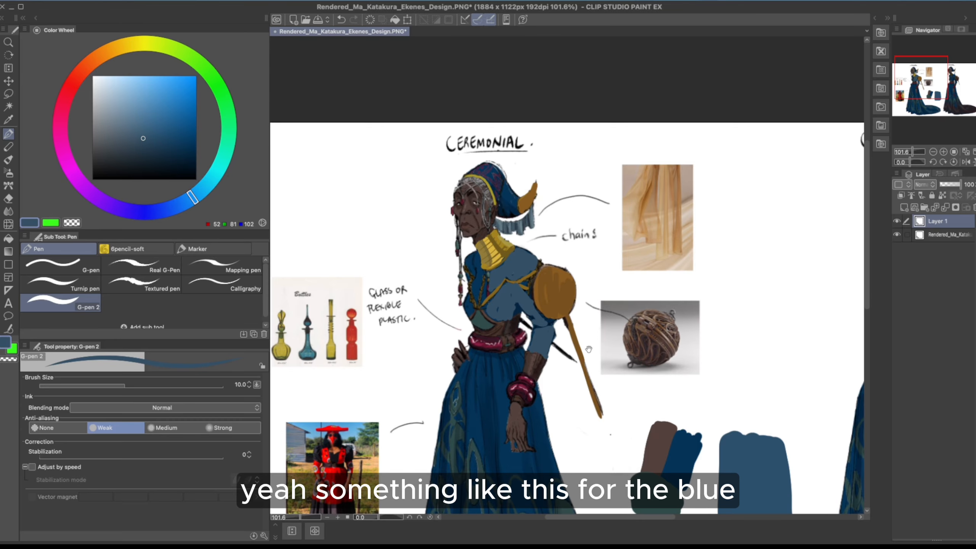
Try slightly more saturated blues, RGB 57, 97, 127 and 51, 93, 123, on the bodice and undo the stroke
scroll(528, 280, "down", 3)
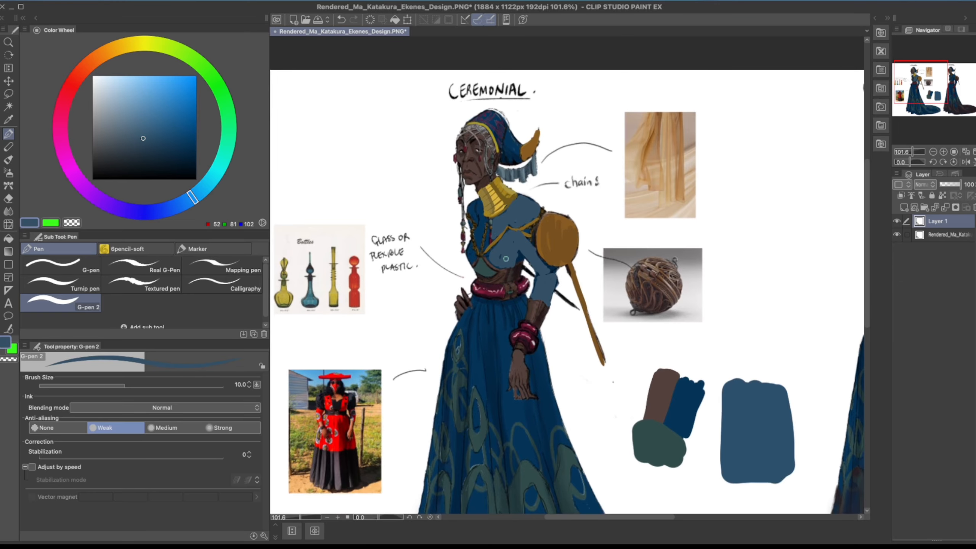
left_click_drag(146, 134, 150, 126)
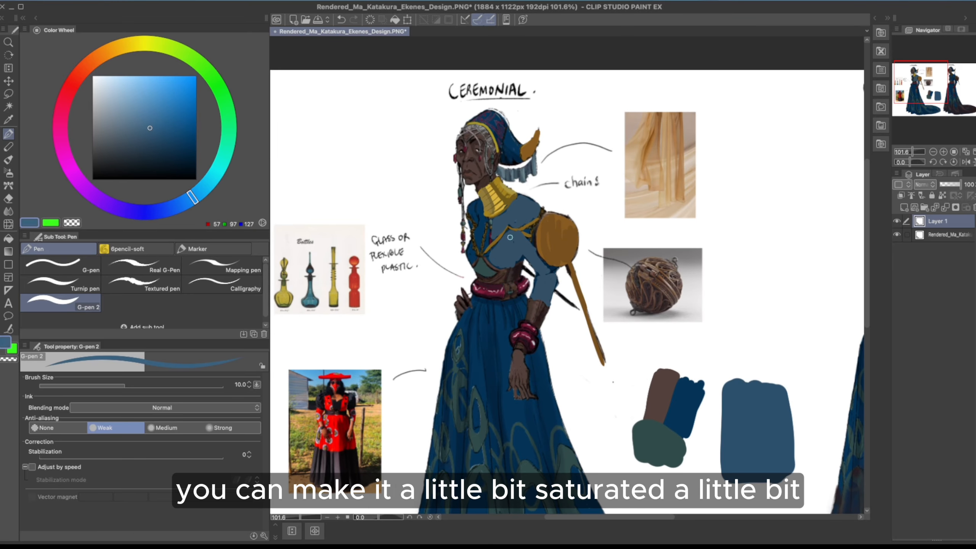
mouse_move(509, 237)
left_mouse_down()
mouse_move(521, 244)
mouse_move(498, 260)
mouse_move(517, 258)
mouse_move(519, 247)
mouse_move(508, 250)
left_mouse_up()
left_click(153, 128)
key("ctrl+z")
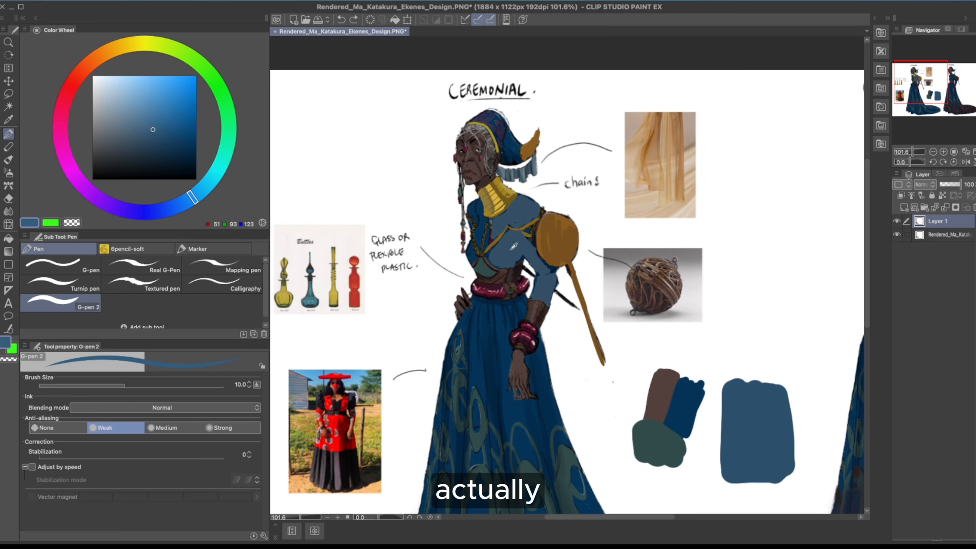
Resample the bodice's muted blue, RGB 52, 80, 101, try it on the chest, and undo the last stroke
left_click(494, 257, "alt")
left_click_drag(492, 249, 489, 257)
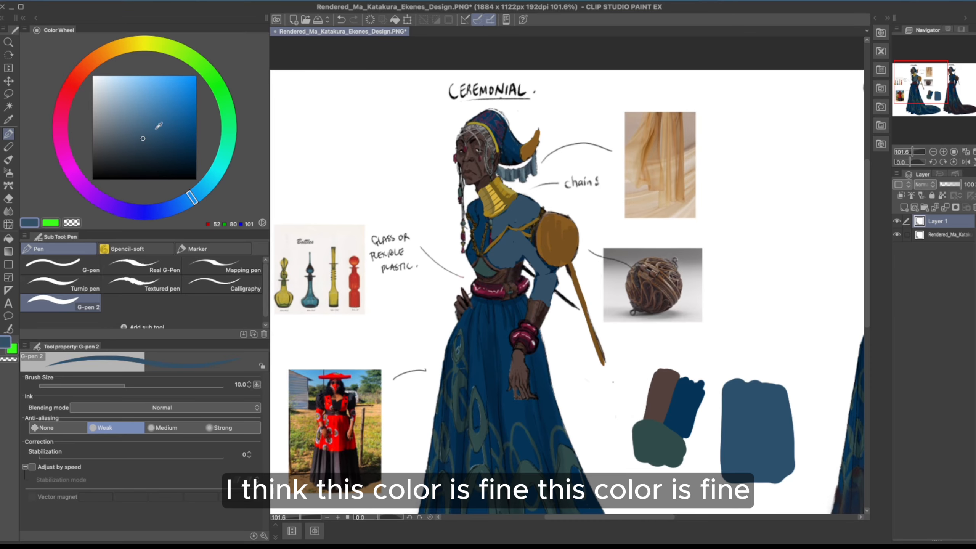
left_click(144, 141)
key("ctrl+z")
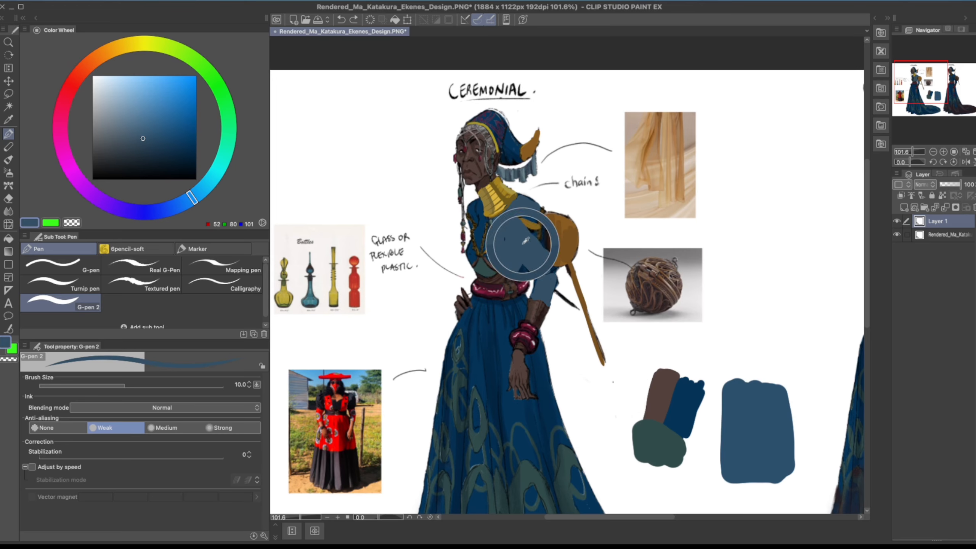
Extend the sampled muted blue, RGB 52, 80, 101, from the bodice onto the upper skirt below the belt
left_click(535, 255, "alt")
mouse_move(551, 295)
left_mouse_down()
mouse_move(485, 302)
mouse_move(501, 305)
mouse_move(506, 329)
mouse_move(501, 306)
mouse_move(510, 317)
mouse_move(519, 312)
mouse_move(505, 308)
mouse_move(525, 302)
left_mouse_up()
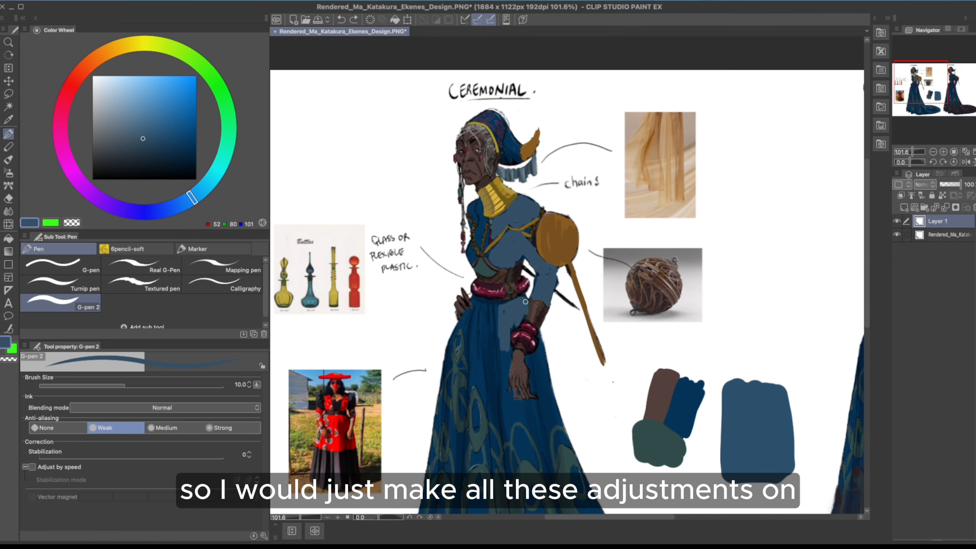
scroll(522, 291, "down", 3)
scroll(521, 291, "up", 5)
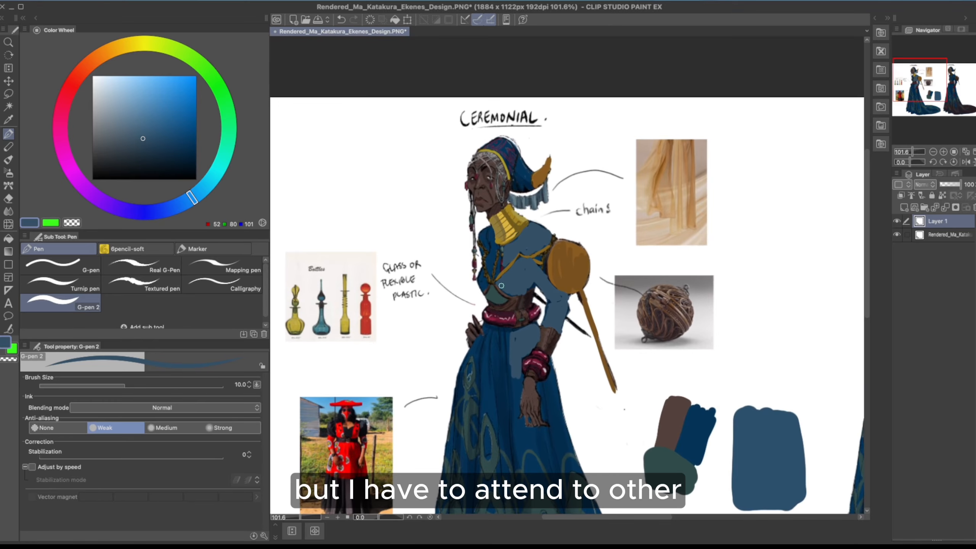
Draw light tan definition lines, RGB 180, 137, 80, on the brown shoulder ball and compare the paint-over with the original
scroll(521, 287, "up", 2)
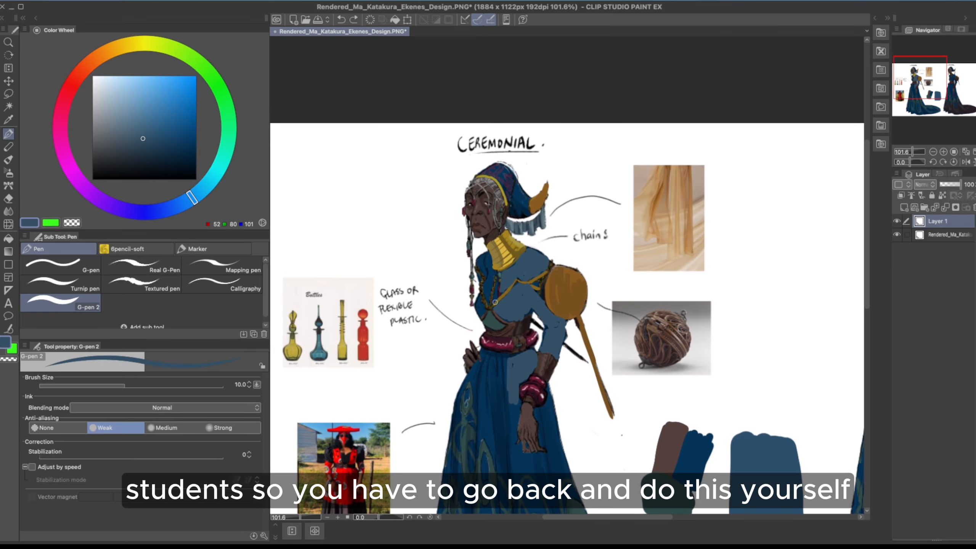
mouse_move(559, 231)
left_mouse_down()
mouse_move(538, 220)
mouse_move(546, 214)
left_mouse_up()
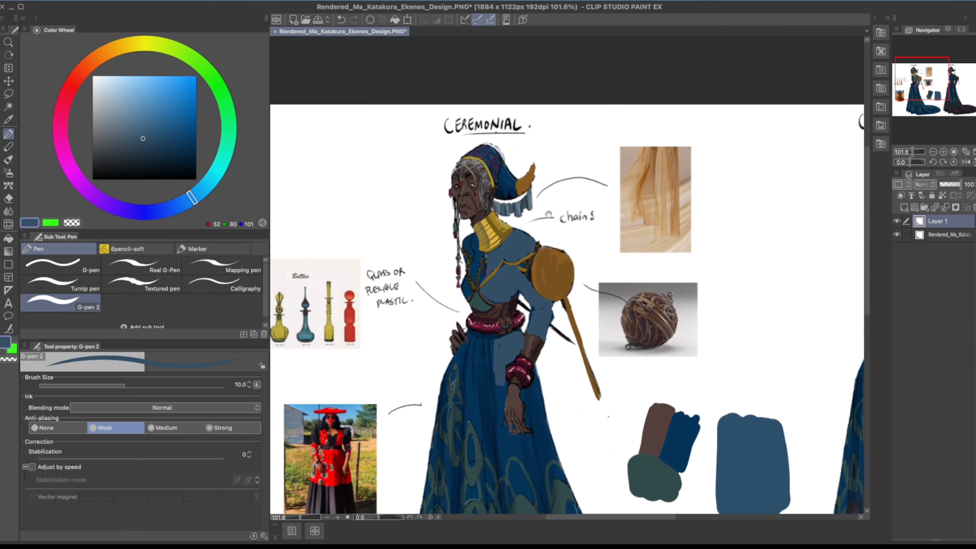
left_click(542, 280, "alt")
left_click(558, 280, "alt")
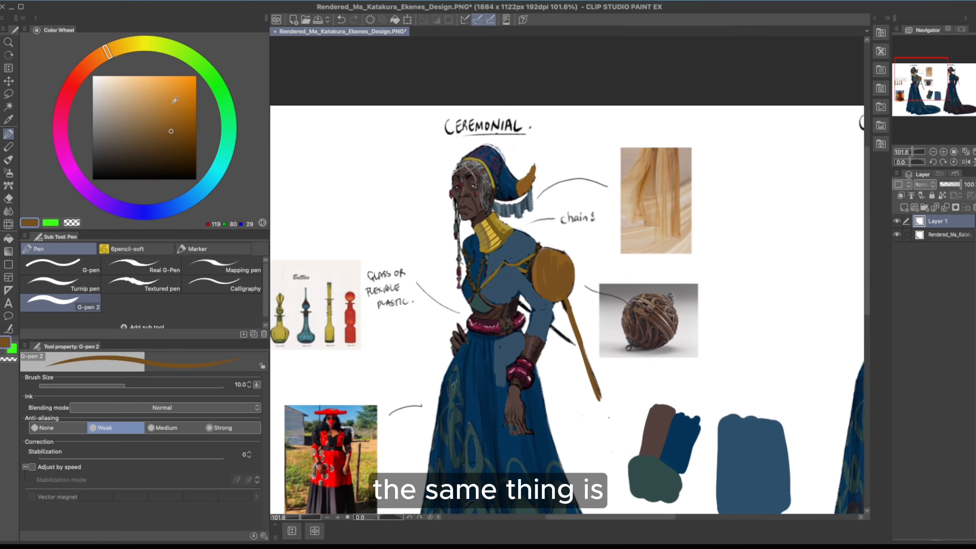
left_click_drag(160, 115, 150, 106)
mouse_move(540, 283)
left_mouse_down()
mouse_move(550, 253)
mouse_move(540, 290)
left_mouse_up()
key("super+z")
key("super+z")
mouse_move(552, 251)
left_mouse_down()
mouse_move(540, 268)
mouse_move(547, 294)
left_mouse_up()
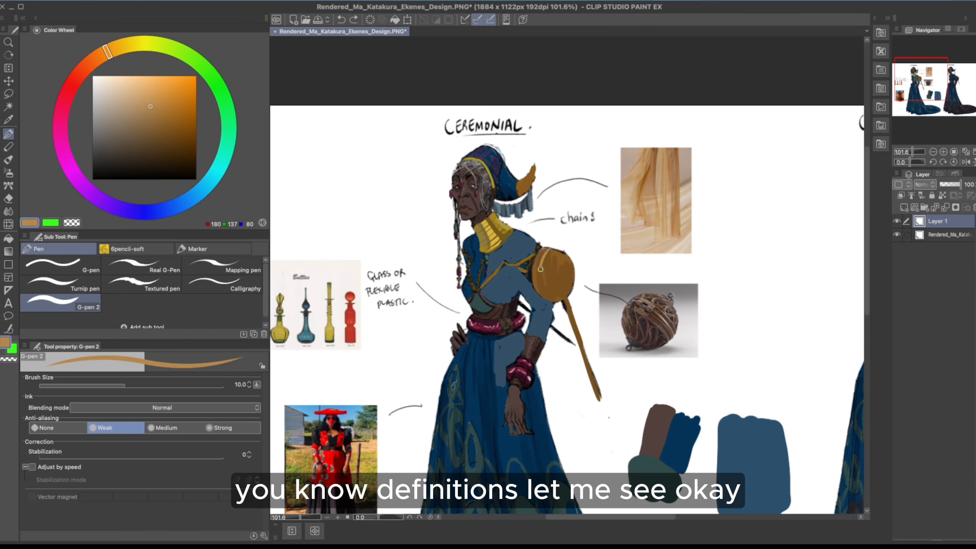
left_click(896, 222)
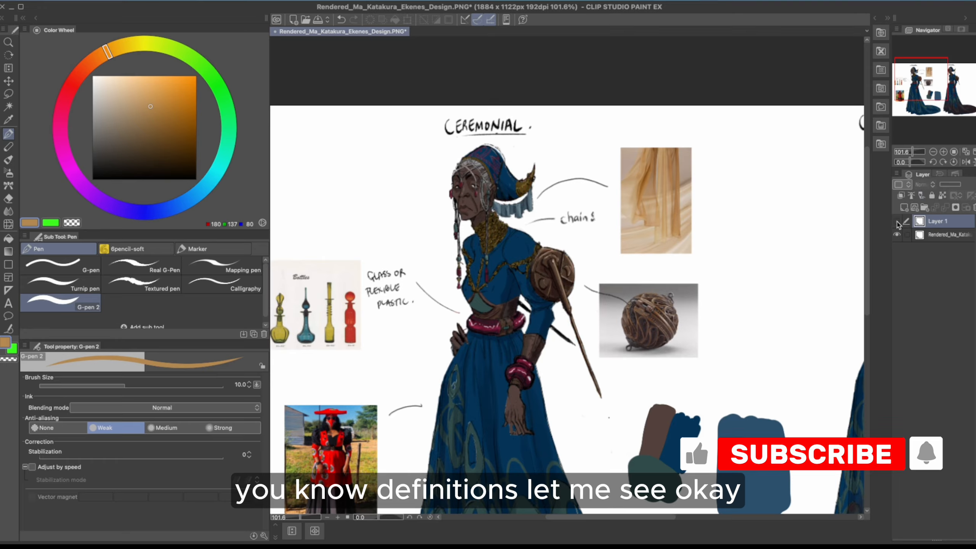
left_click(896, 221)
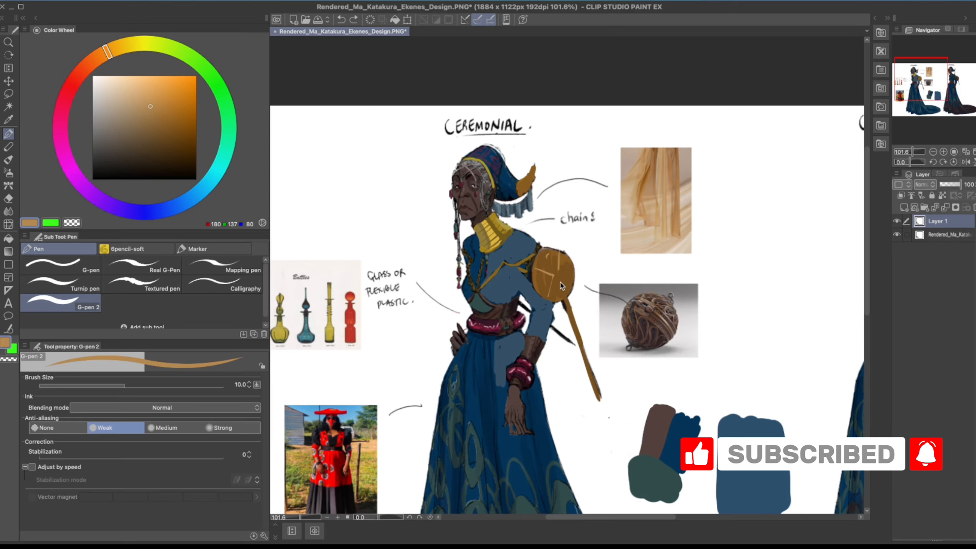
Try dark brown lines, RGB 94, 64, 25, then 78, 53, 22, on the shoulder ball and compare the paint-over with the original
left_click(570, 304, "alt")
left_click(170, 141)
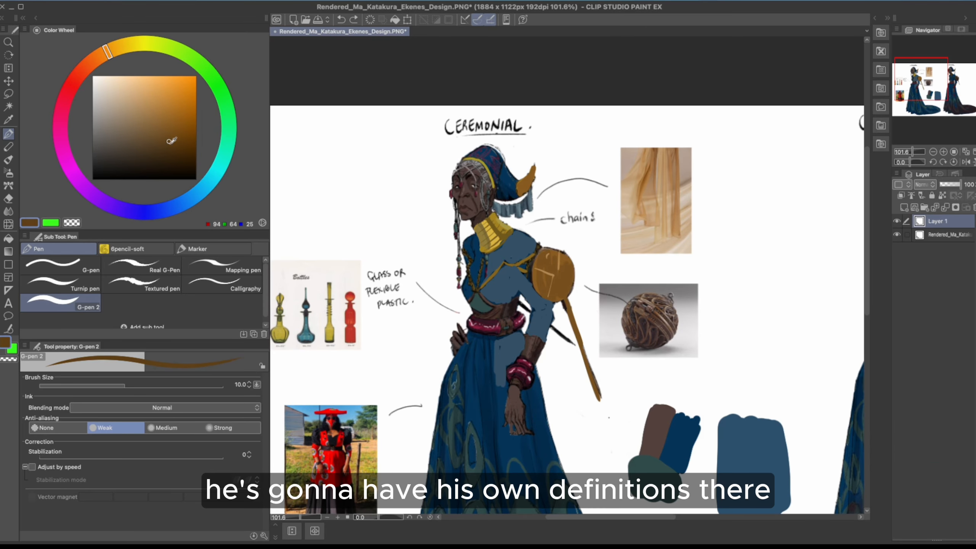
left_click_drag(547, 260, 563, 296)
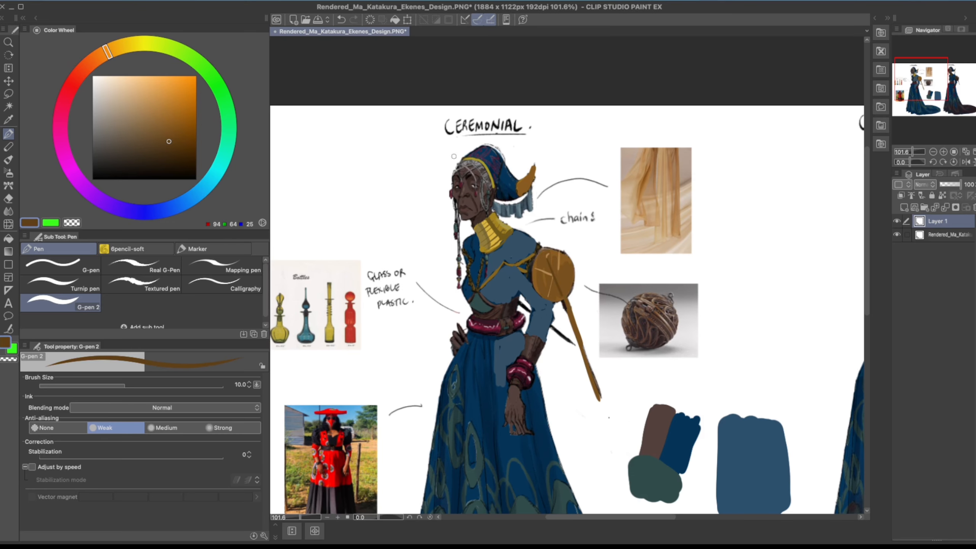
key("ctrl+z")
left_click(167, 147)
left_click_drag(557, 253, 563, 301)
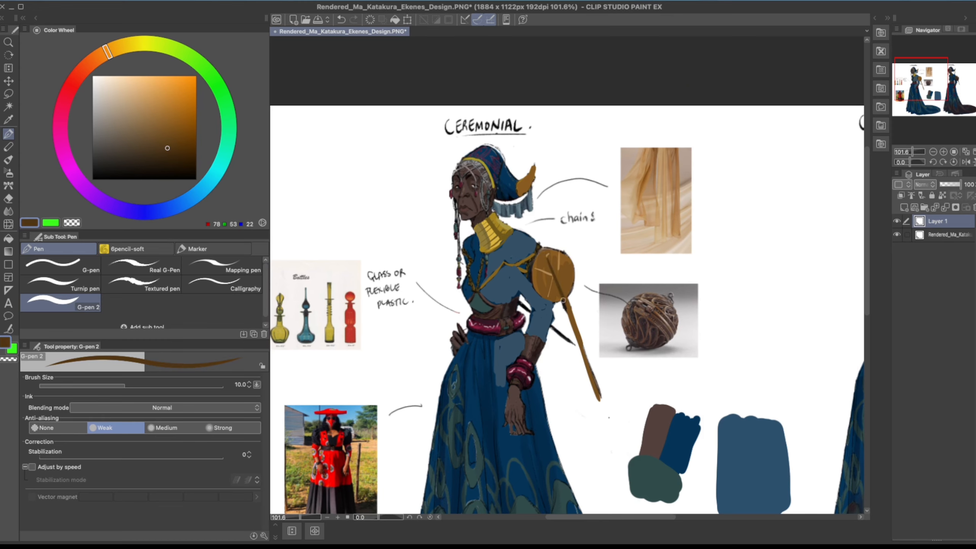
key("ctrl+z")
key("ctrl+z")
left_click(897, 222)
left_click(896, 222)
Cover the red middle of the belt with a dark brown sampled from beside it, RGB 55, 41, 33
scroll(621, 206, "down", 6)
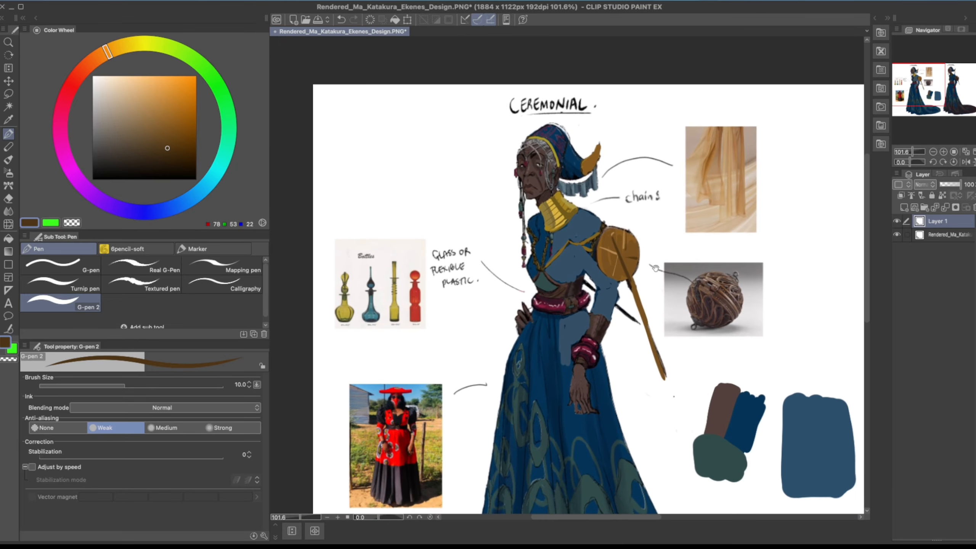
scroll(707, 266, "up", 5)
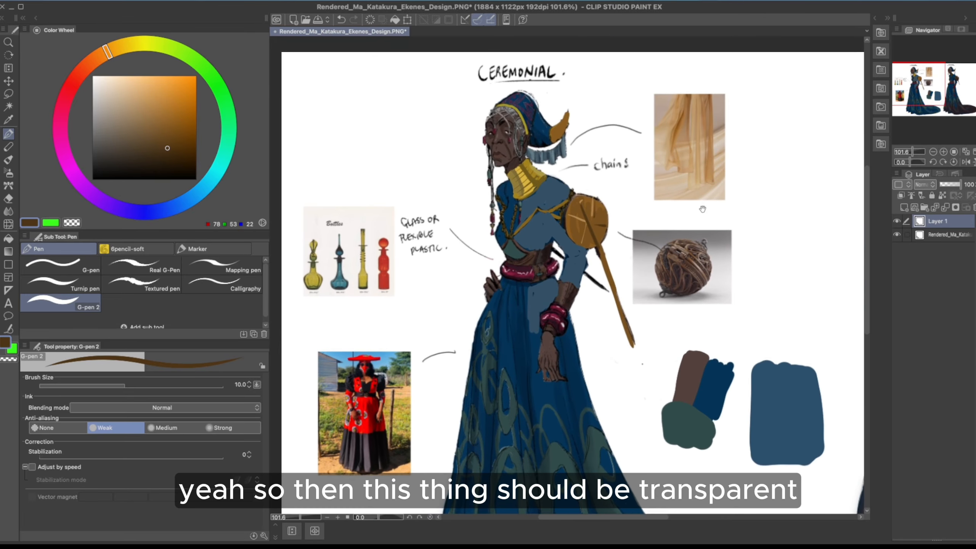
left_click(563, 304, "alt")
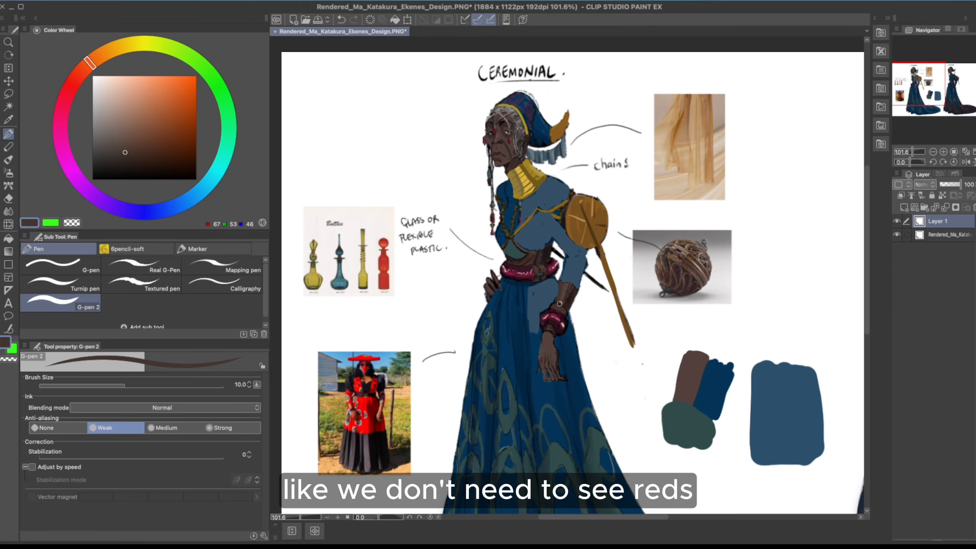
left_click(560, 303, "alt")
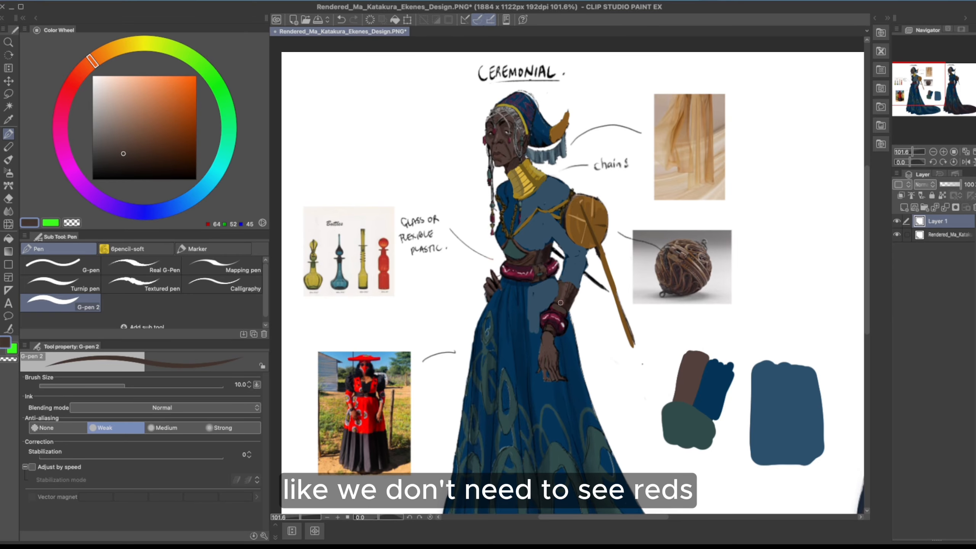
left_click(519, 271, "alt")
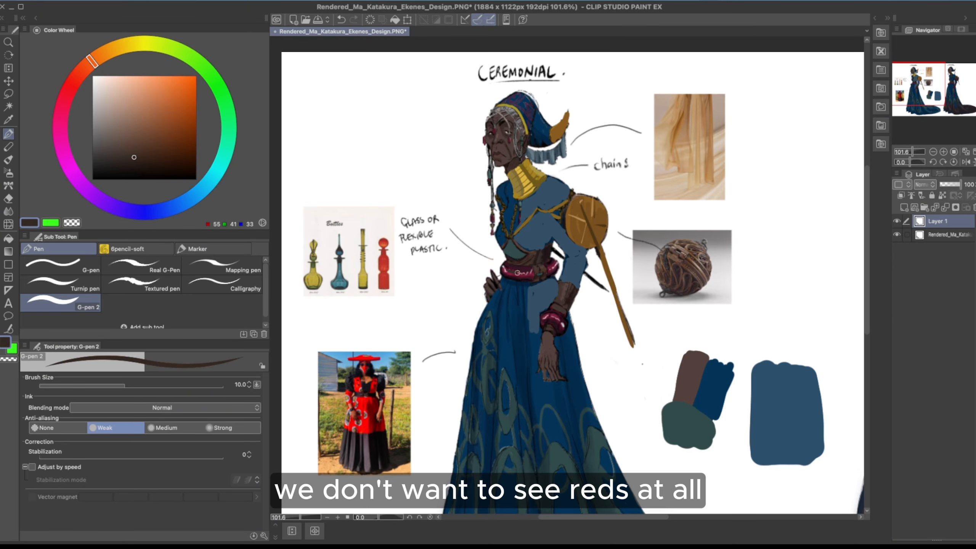
left_click_drag(506, 269, 517, 274)
left_click_drag(570, 209, 574, 233)
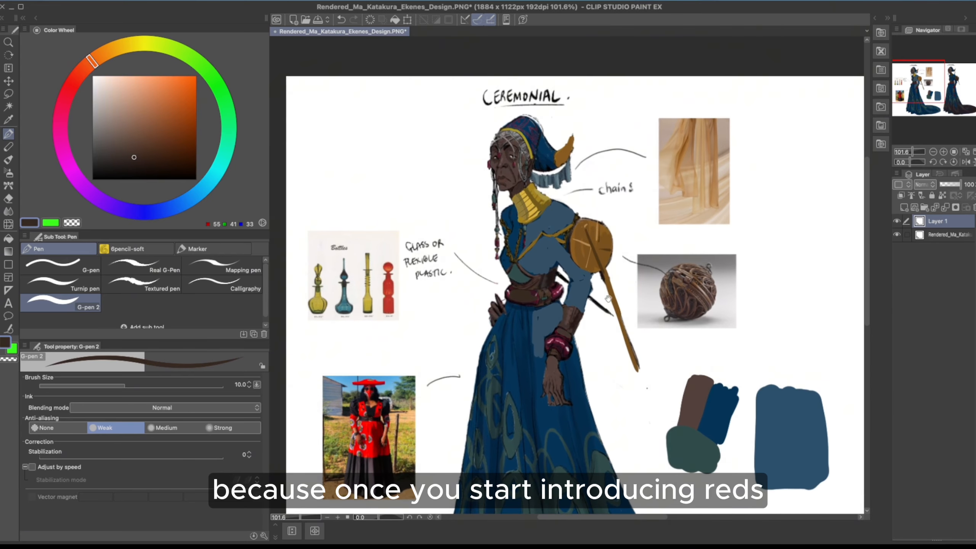
left_click_drag(565, 312, 579, 268)
Try a swatch of the sampled dark blue, RGB 4, 52, 87, above the bottles reference and undo it
scroll(580, 268, "up", 2)
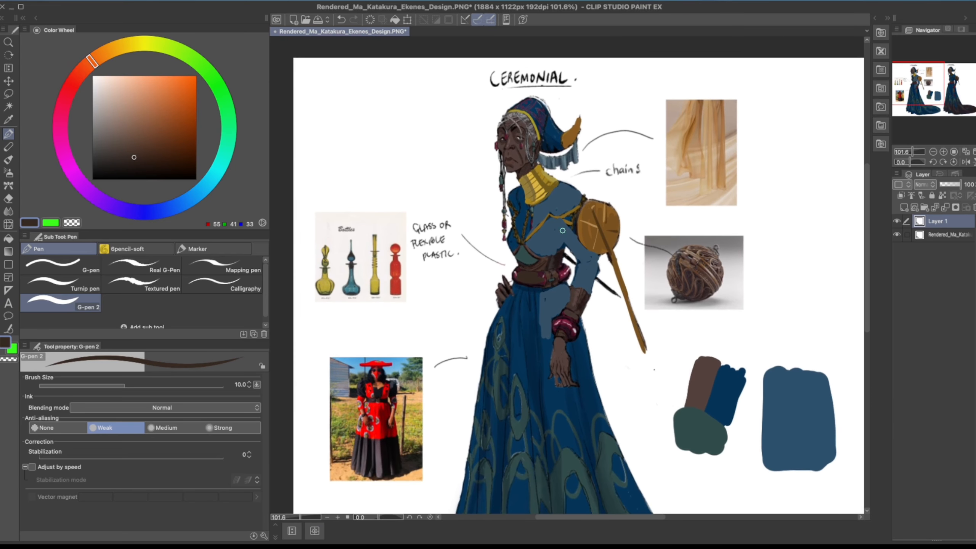
scroll(596, 240, "up", 2)
left_click(553, 262, "alt")
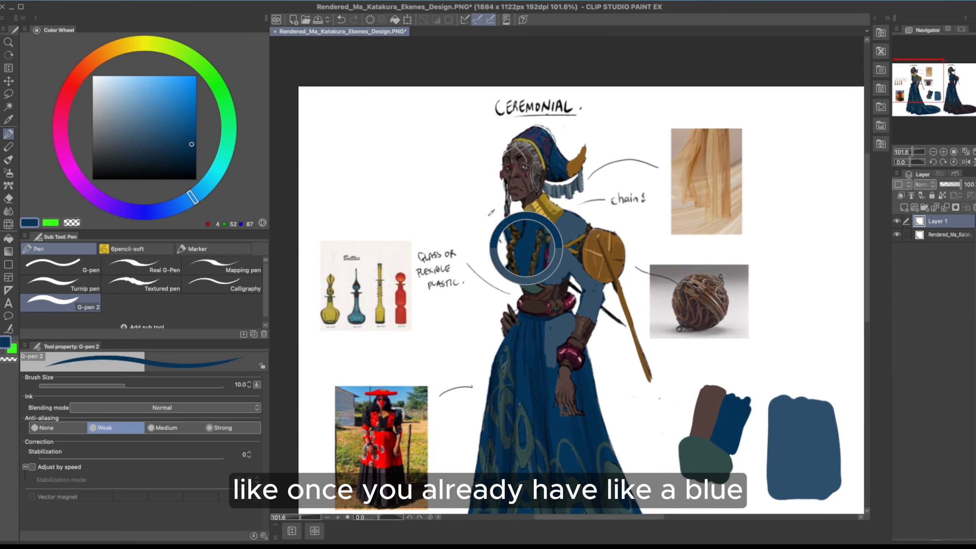
mouse_move(344, 125)
left_mouse_down()
mouse_move(343, 154)
mouse_move(363, 127)
mouse_move(350, 152)
left_mouse_up()
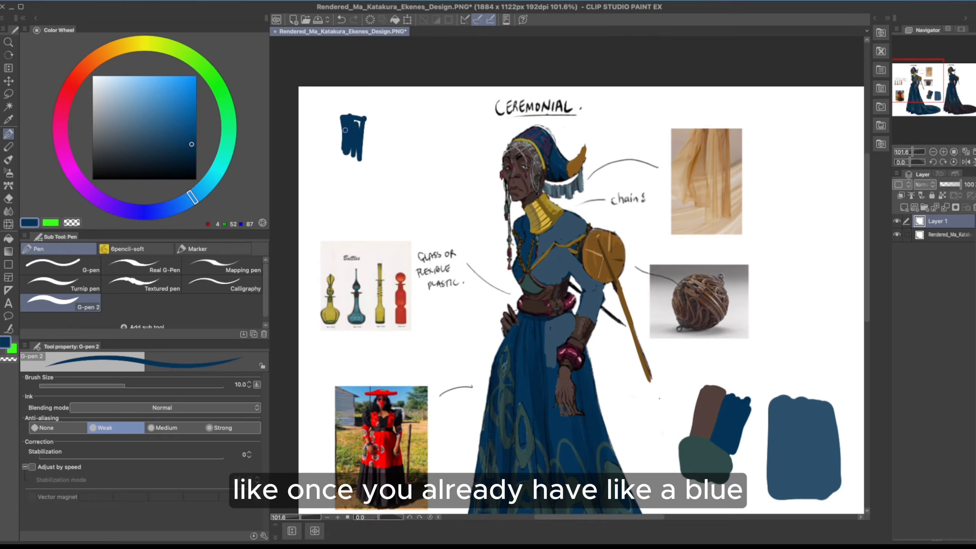
key("ctrl+z")
key("ctrl+z")
key("ctrl+z")
Fill a tall narrow rectangle beside the fabric reference with the bodice's sampled muted blue, RGB 52, 80, 101
left_click(563, 227, "alt")
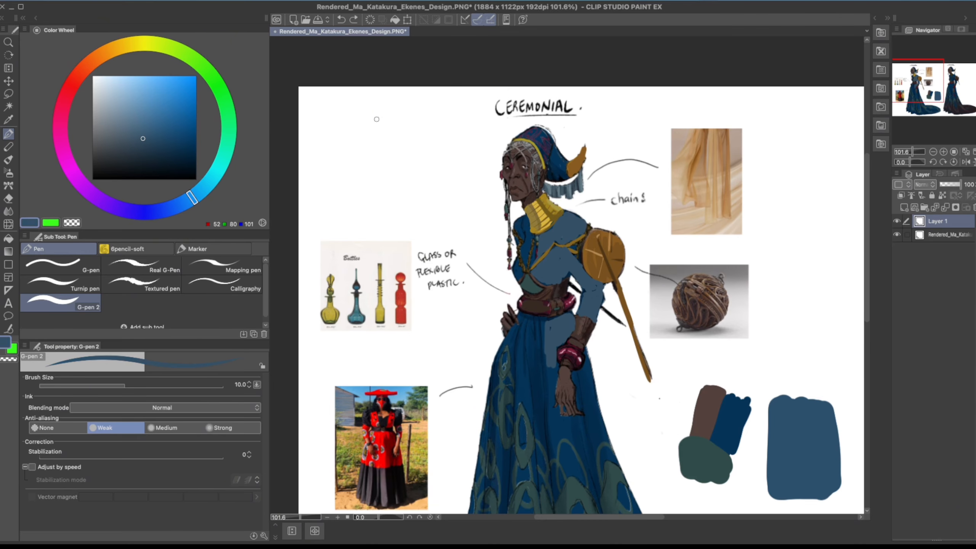
key("m")
left_click_drag(748, 148, 657, 119)
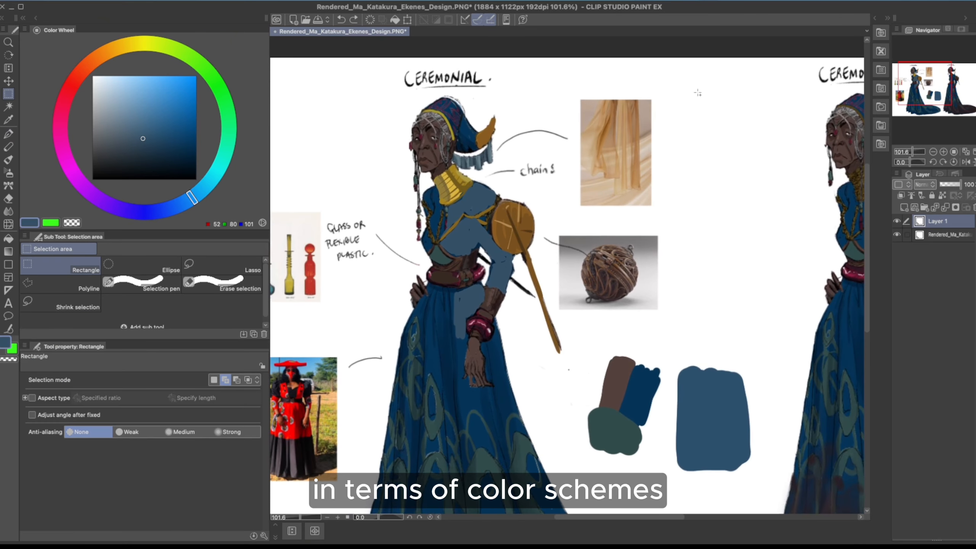
left_click_drag(696, 92, 724, 144)
key("alt+BackSpace")
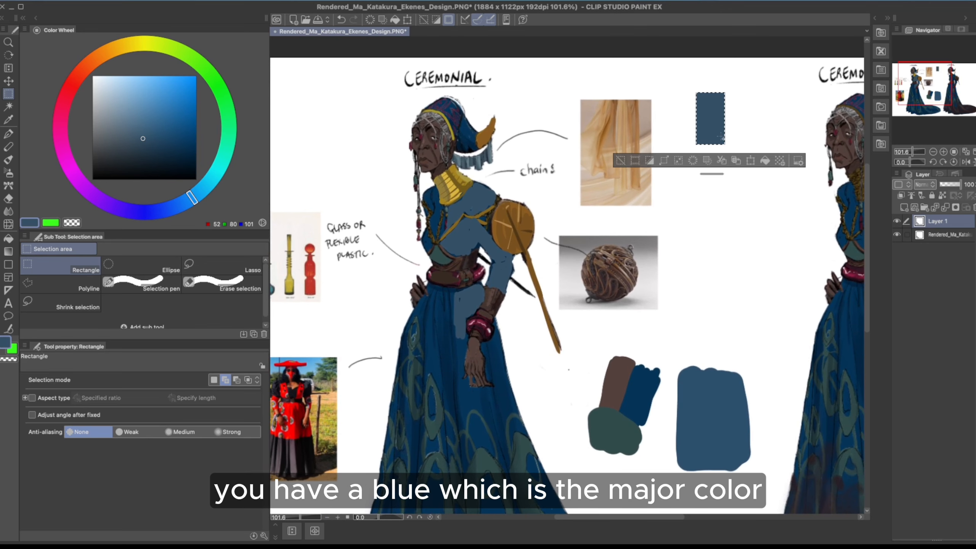
key("ctrl+z")
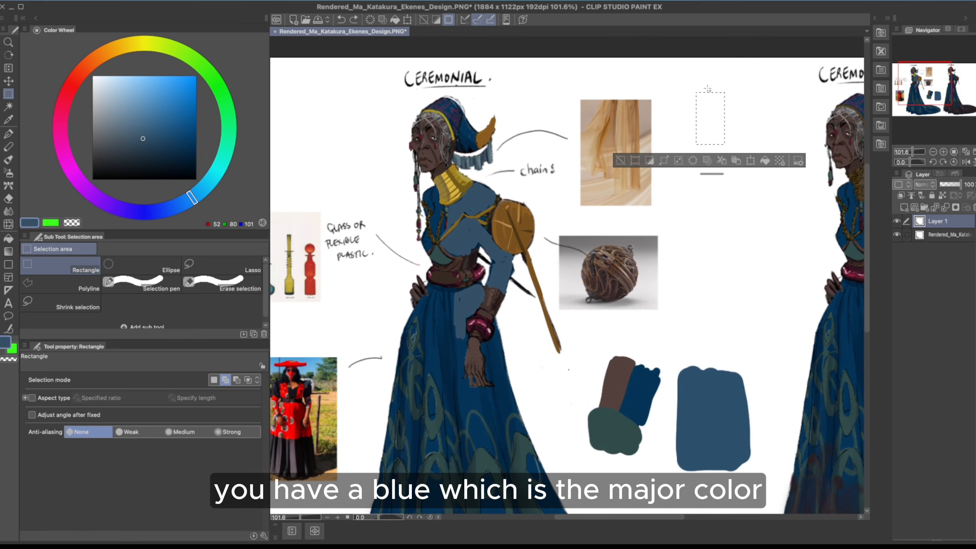
key("ctrl+d")
left_click_drag(701, 81, 726, 169)
key("alt+BackSpace")
key("ctrl+d")
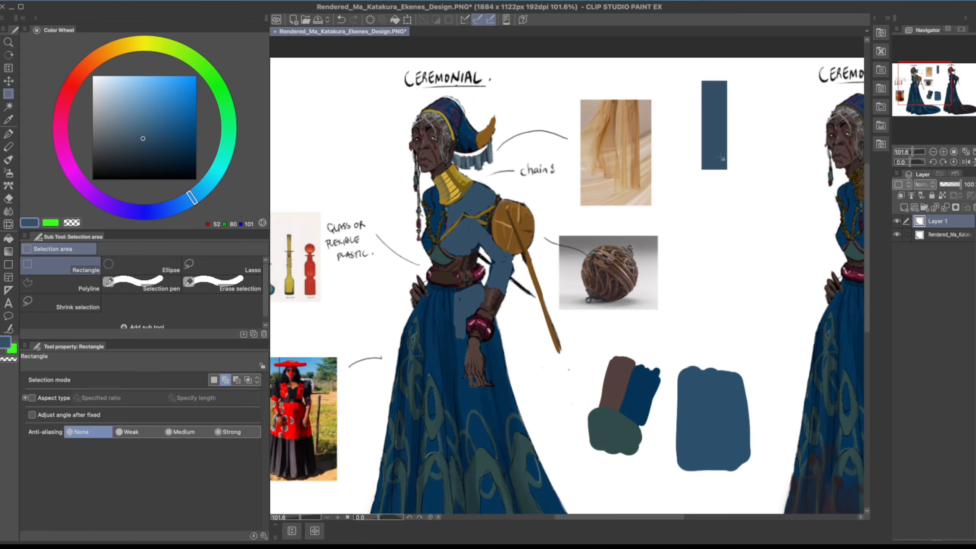
Add a shorter gold block, RGB 164, 131, 32, sampled from the collar, directly beneath the blue rectangle
key("p")
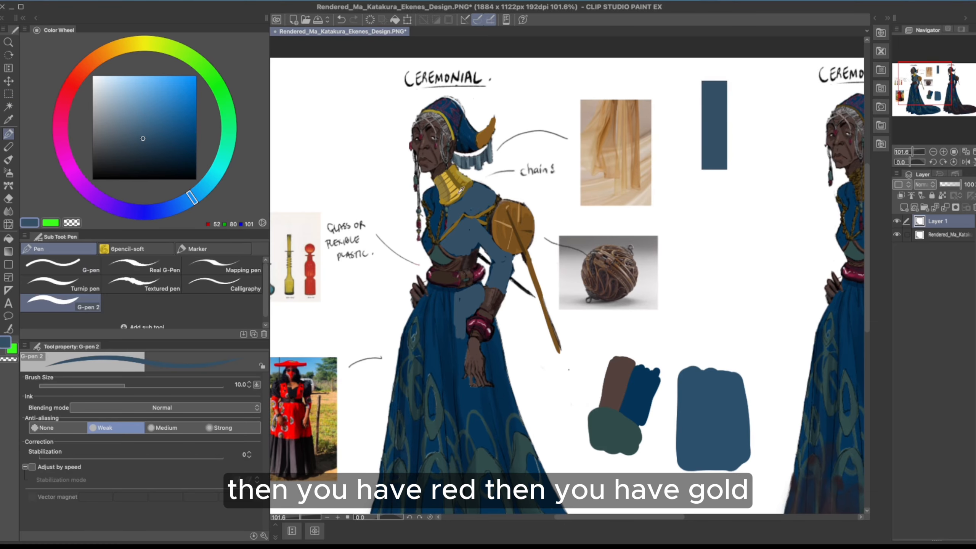
left_click(455, 181, "alt")
left_click(453, 170, "alt")
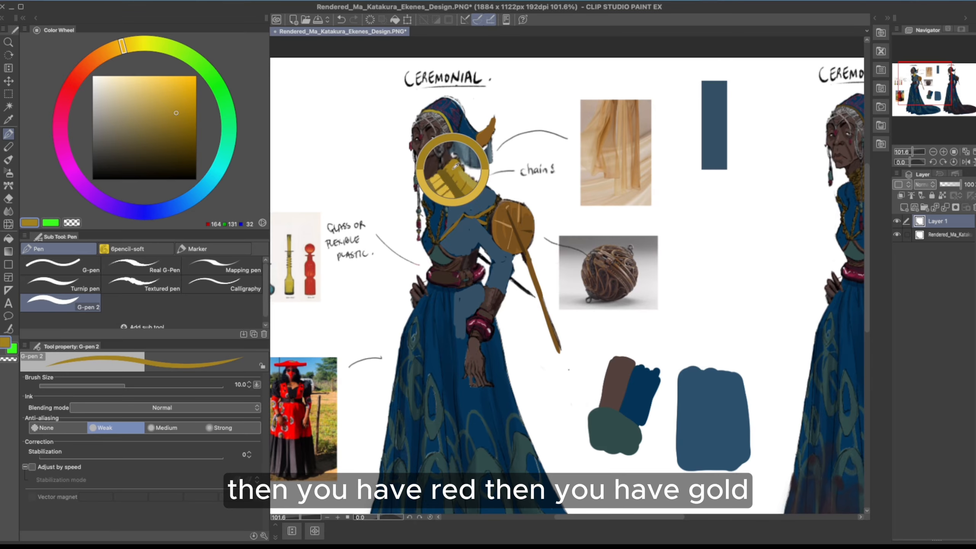
key("m")
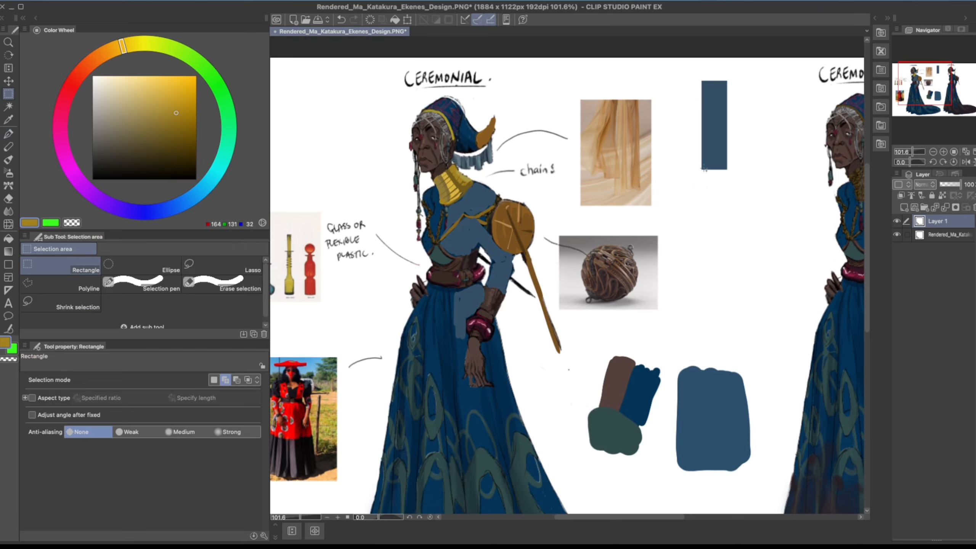
left_click_drag(701, 170, 725, 215)
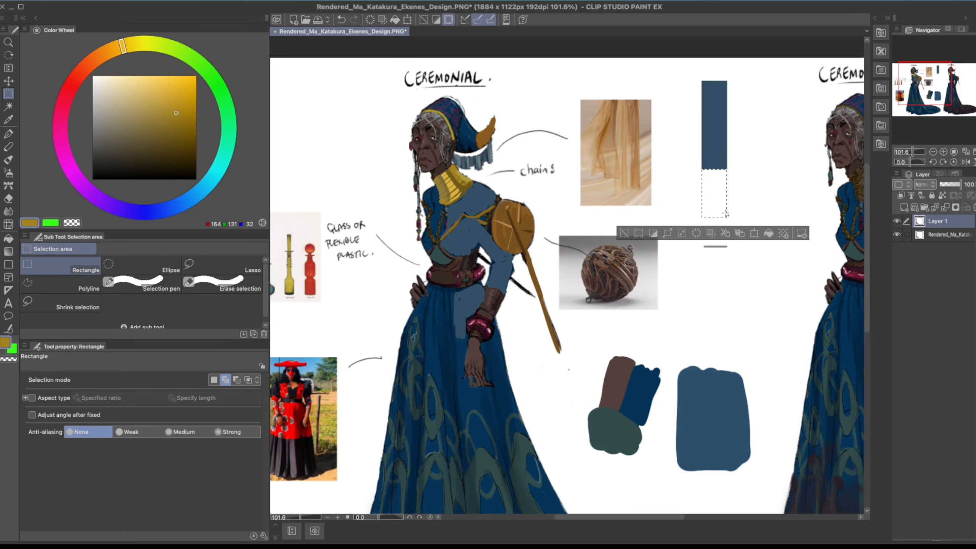
key("alt+BackSpace")
key("ctrl+d")
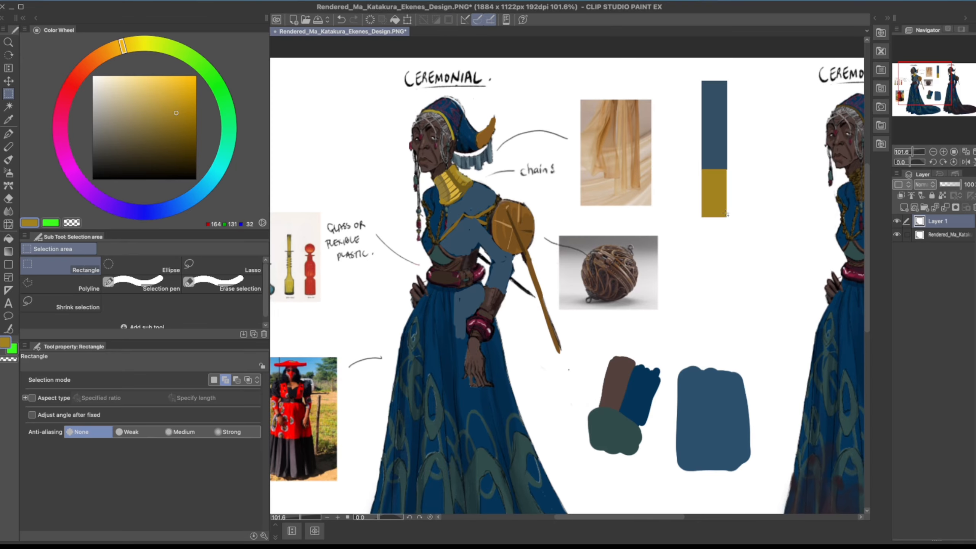
Add a small brown block, RGB 136, 91, 33, sampled from the shoulder ball, directly beneath the gold one
mouse_move(528, 242)
left_mouse_down()
mouse_move(542, 227)
mouse_move(541, 236)
left_mouse_up()
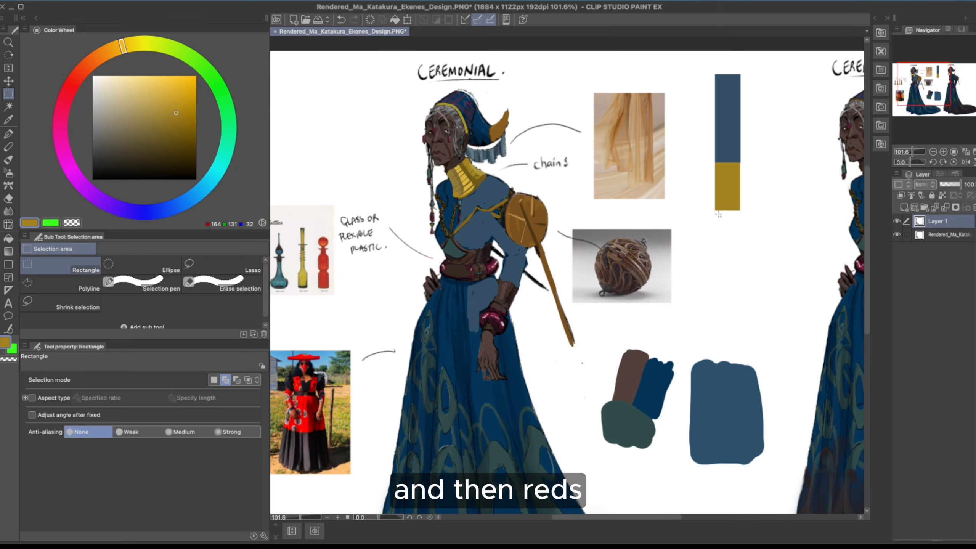
left_click_drag(715, 210, 740, 229)
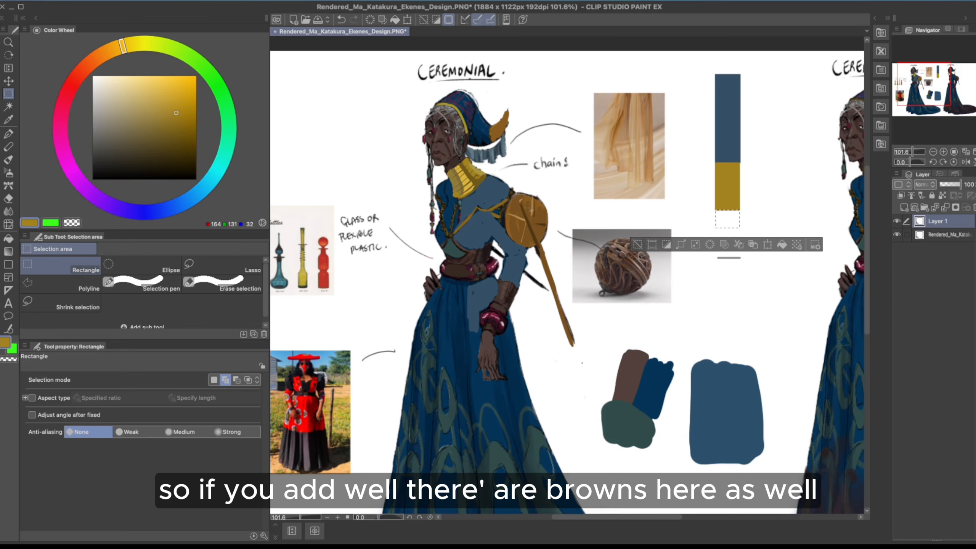
key("p")
left_click(528, 202, "alt")
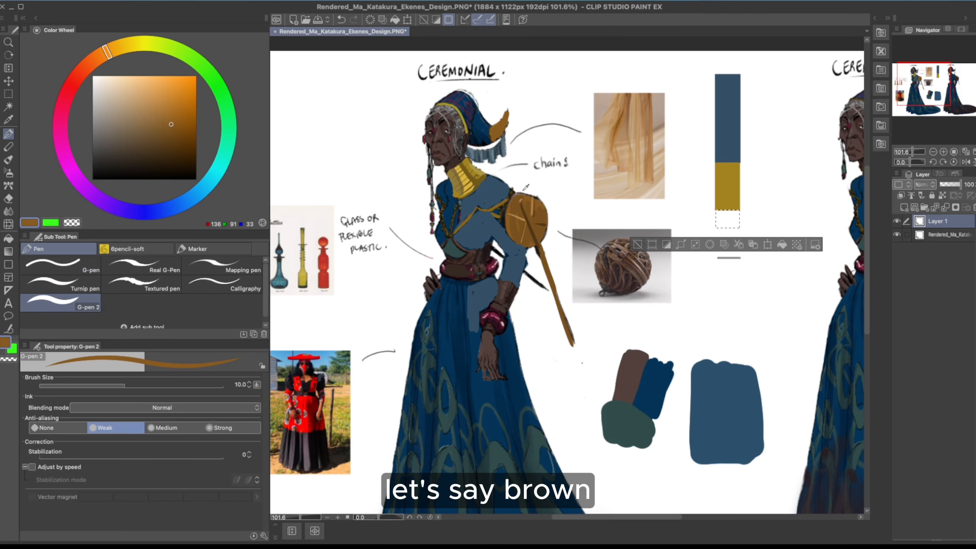
key("alt+BackSpace")
key("ctrl+d")
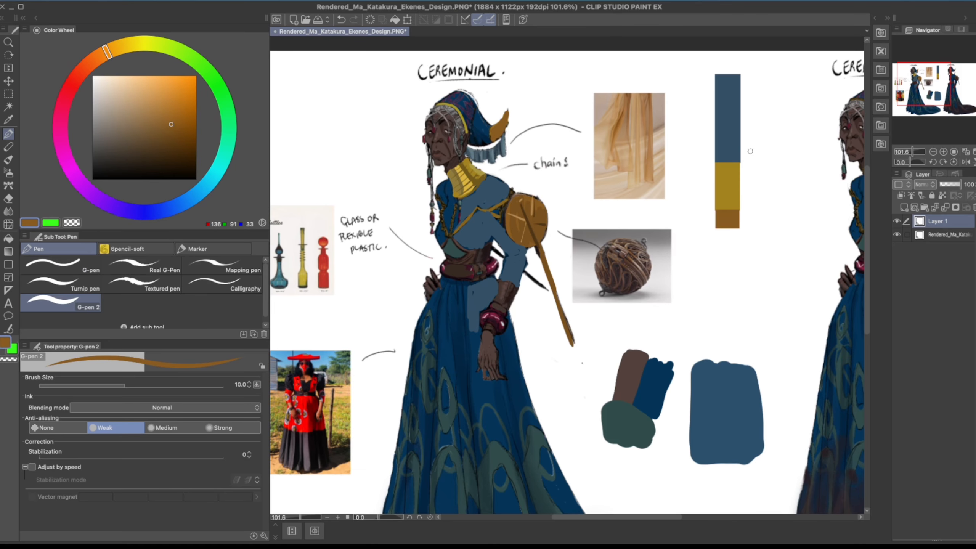
Try a small dark red block, RGB 79, 19, 38, sampled from the bracelet, directly beneath the brown block and undo it
key("m")
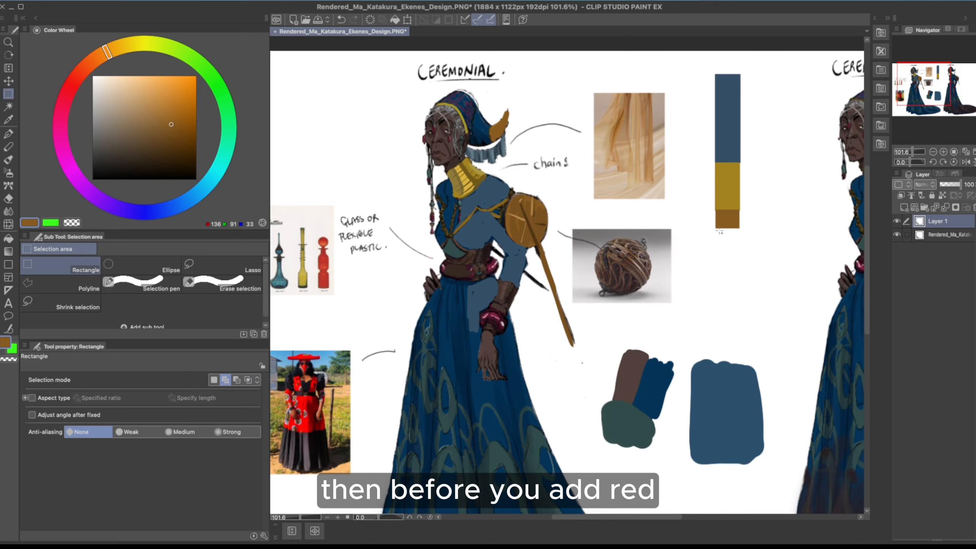
left_click_drag(740, 245, 738, 242)
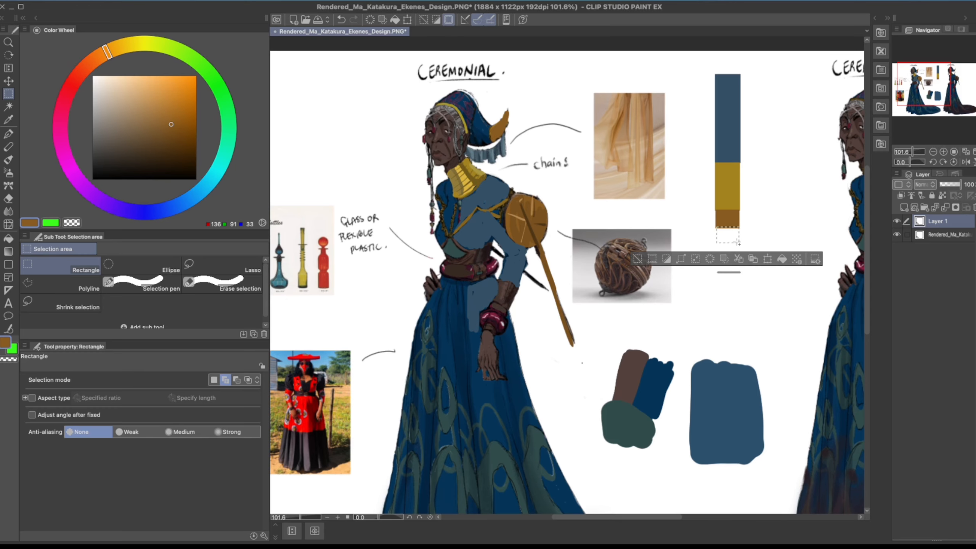
key("p")
left_click(498, 312, "alt")
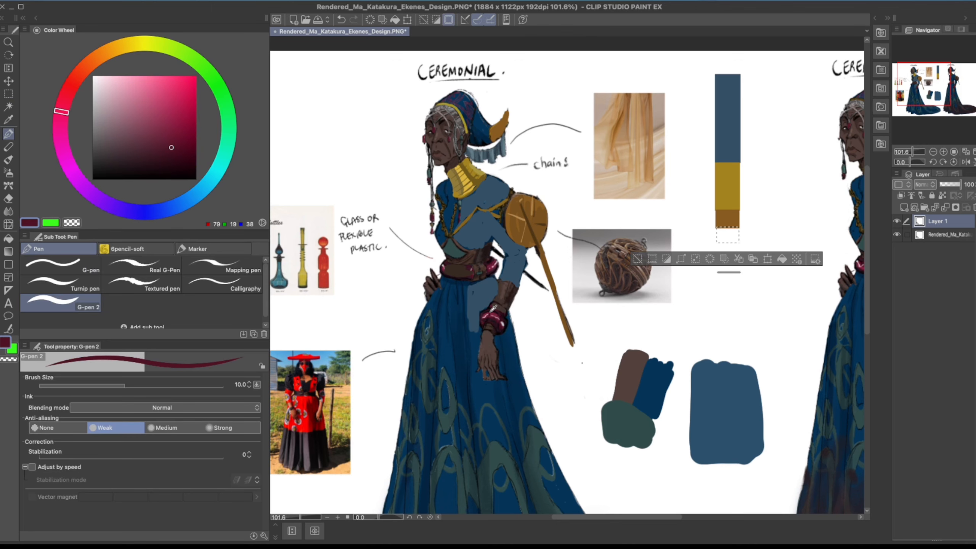
key("alt+BackSpace")
key("ctrl+d")
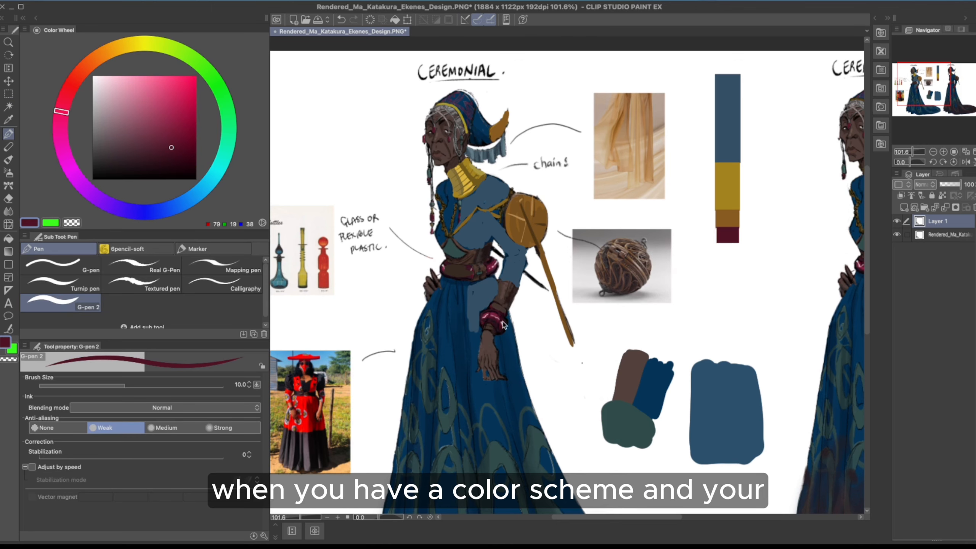
key("ctrl+shift+d")
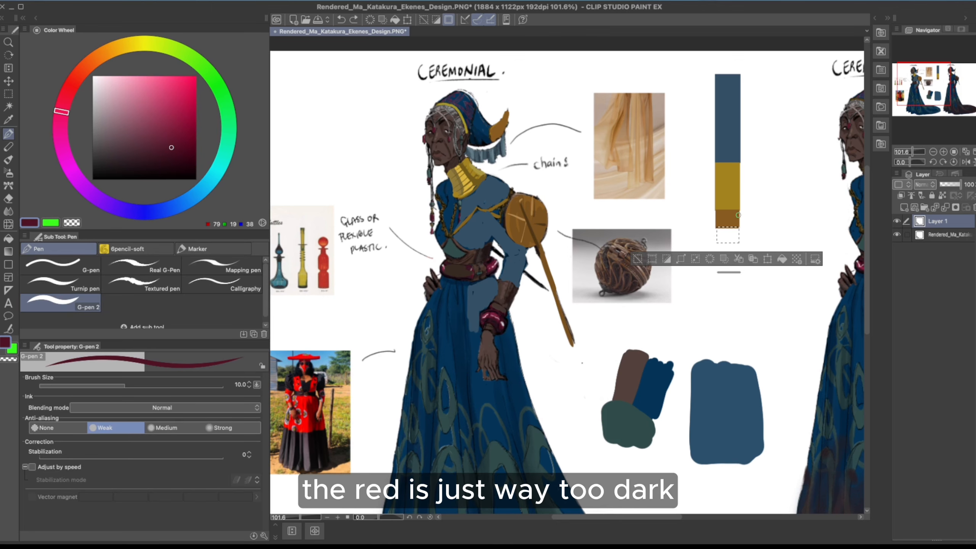
key("ctrl+d")
Add a small block of brighter red, RGB 143, 32, 67, directly beneath the brown block in the palette strip
key("m")
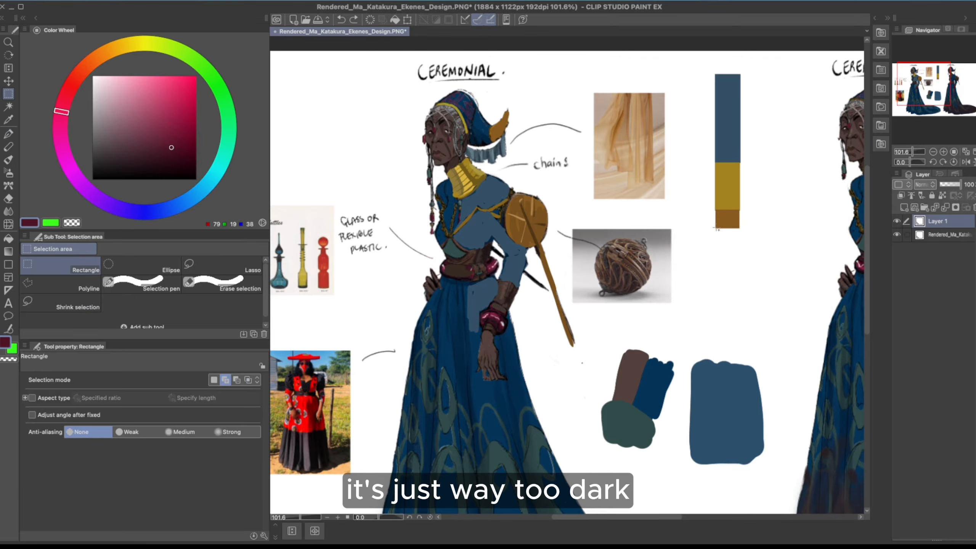
left_click_drag(743, 245, 740, 244)
left_click(173, 120)
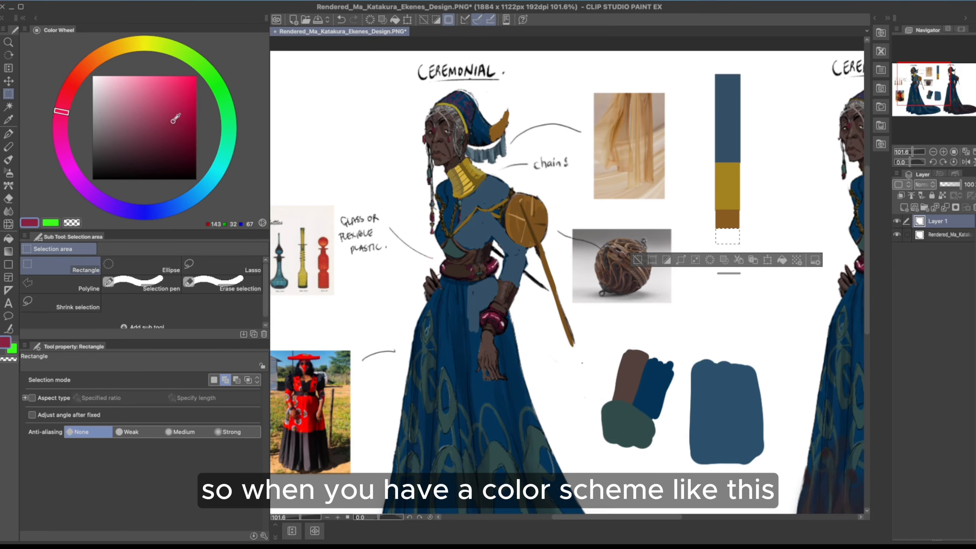
key("alt+Delete")
key("ctrl+d")
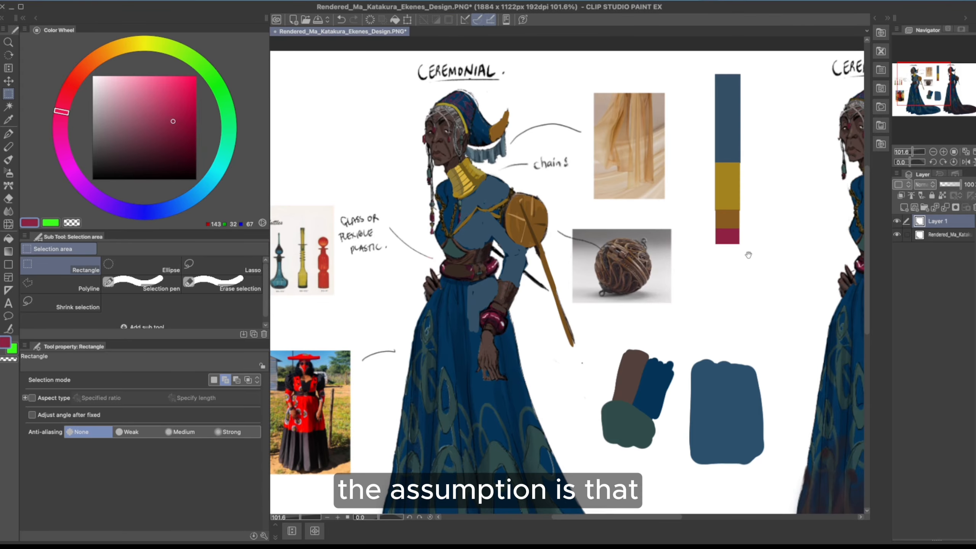
Examine the red accents and the area around the face on the painted-over character against the palette strip
left_click_drag(738, 262, 752, 276)
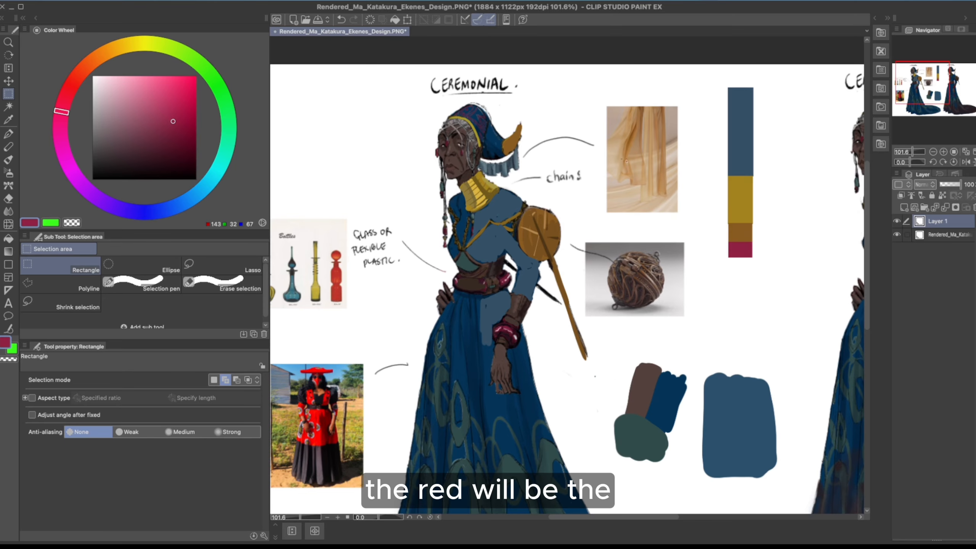
left_click_drag(546, 172, 561, 179)
key("ctrl+z")
key("ctrl+space")
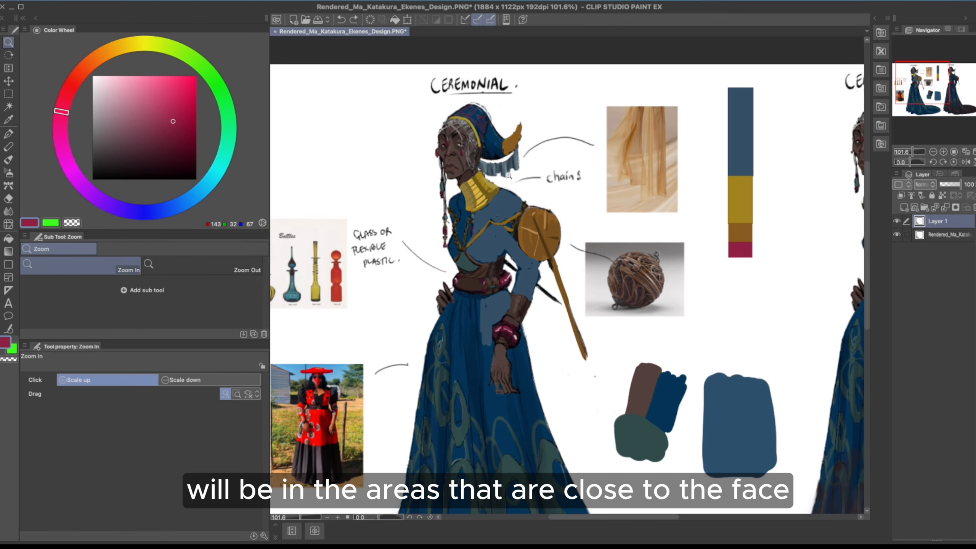
left_click(509, 176)
mouse_move(564, 141)
left_mouse_down()
mouse_move(553, 179)
mouse_move(555, 158)
left_mouse_up()
key("ctrl+space")
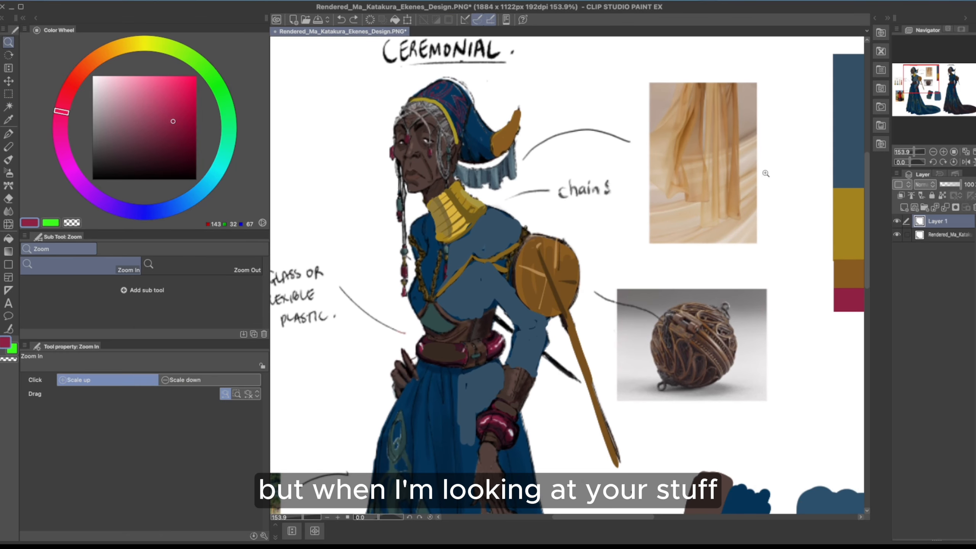
left_click_drag(765, 173, 692, 185)
left_click_drag(616, 185, 610, 205)
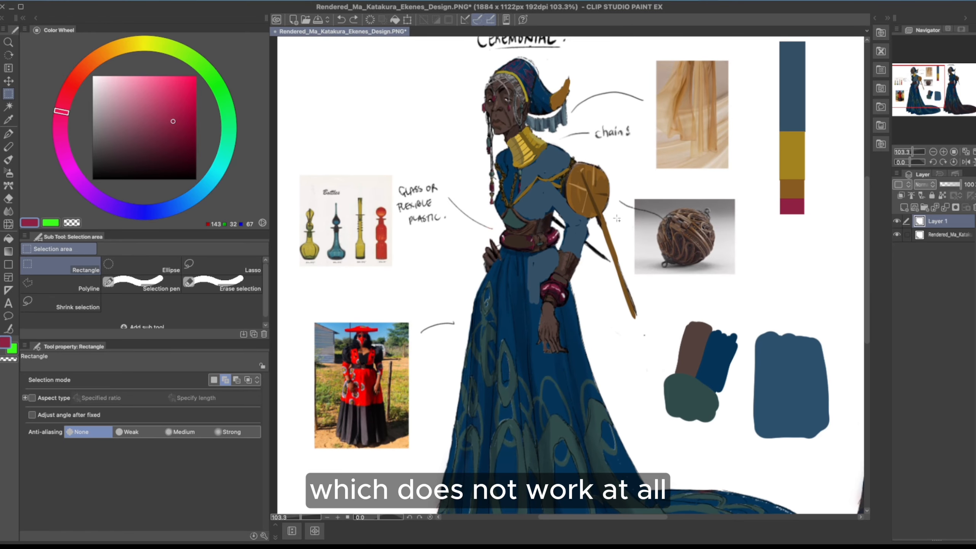
key("ctrl+space")
left_click_drag(669, 220, 590, 246)
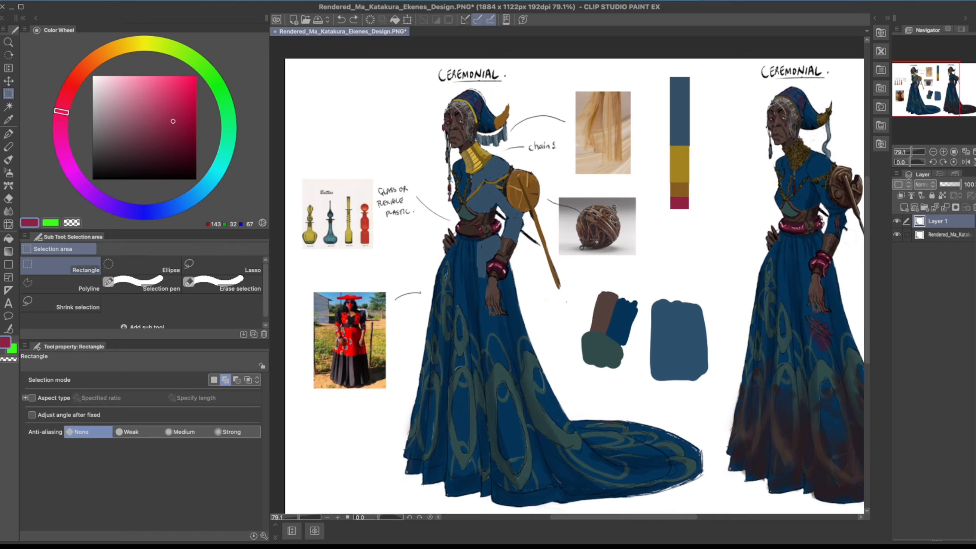
left_click_drag(747, 233, 709, 253)
left_click_drag(683, 215, 694, 213)
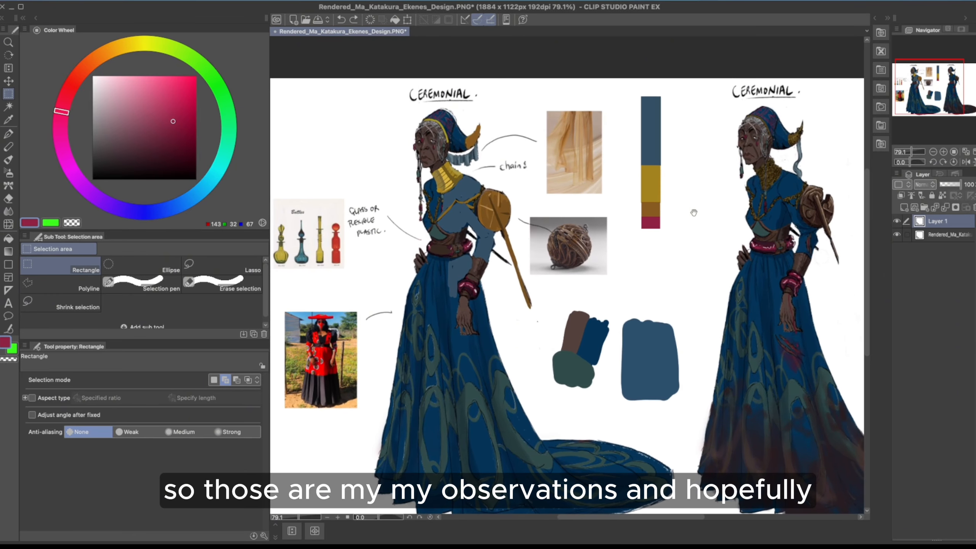
Examine the damaged version of the character from headdress to train, checking its mud, tears and general wear
left_click_drag(758, 172, 665, 168)
left_click_drag(789, 193, 687, 220)
left_click_drag(686, 218, 691, 221)
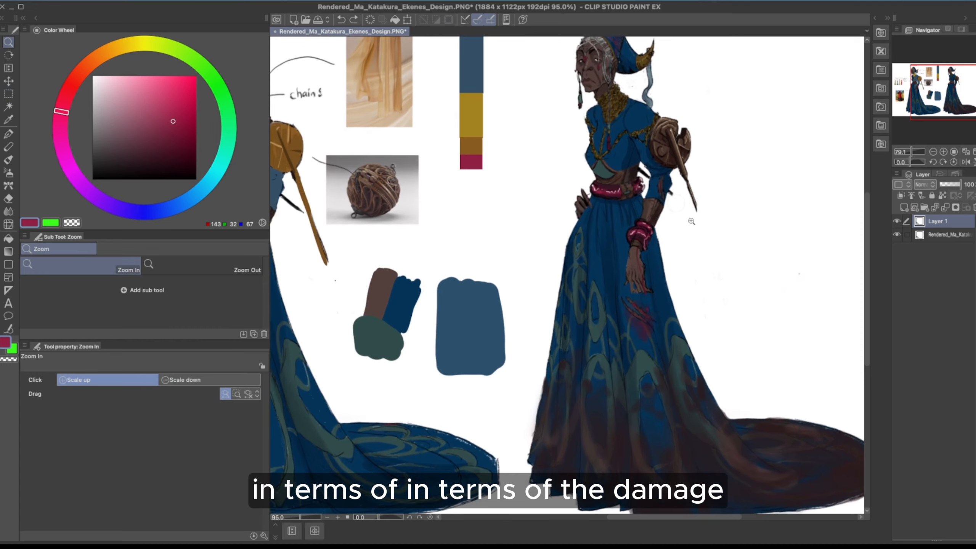
key("m")
left_click_drag(749, 197, 690, 214)
left_click_drag(672, 285, 700, 190)
mouse_move(699, 238)
left_mouse_down()
mouse_move(664, 306)
mouse_move(669, 210)
mouse_move(677, 264)
mouse_move(669, 274)
mouse_move(693, 240)
mouse_move(697, 257)
left_mouse_up()
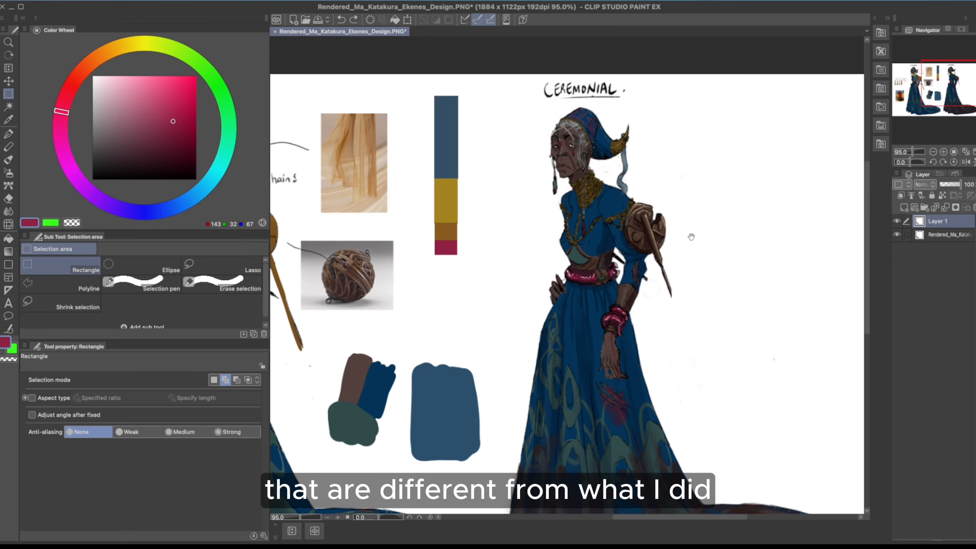
left_click_drag(673, 296, 615, 180)
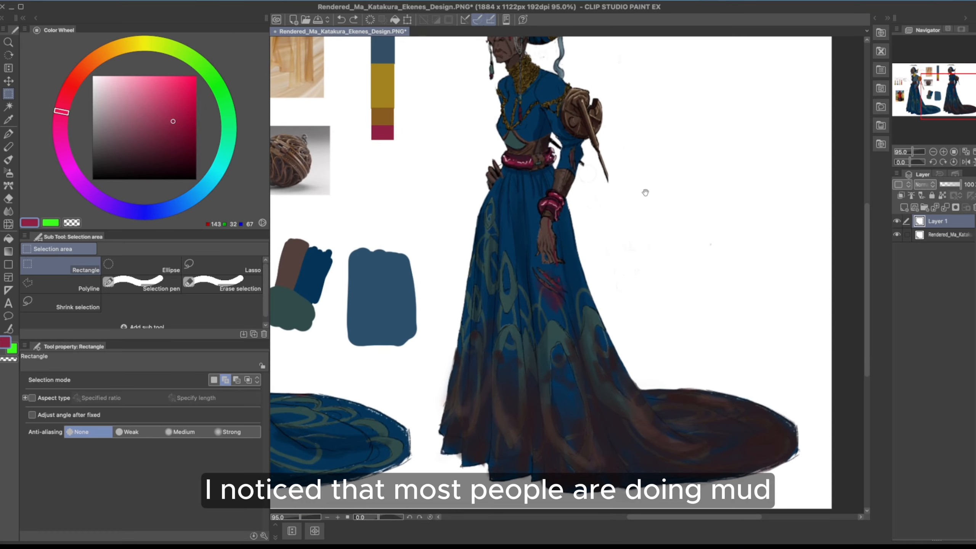
left_click_drag(631, 216, 636, 261)
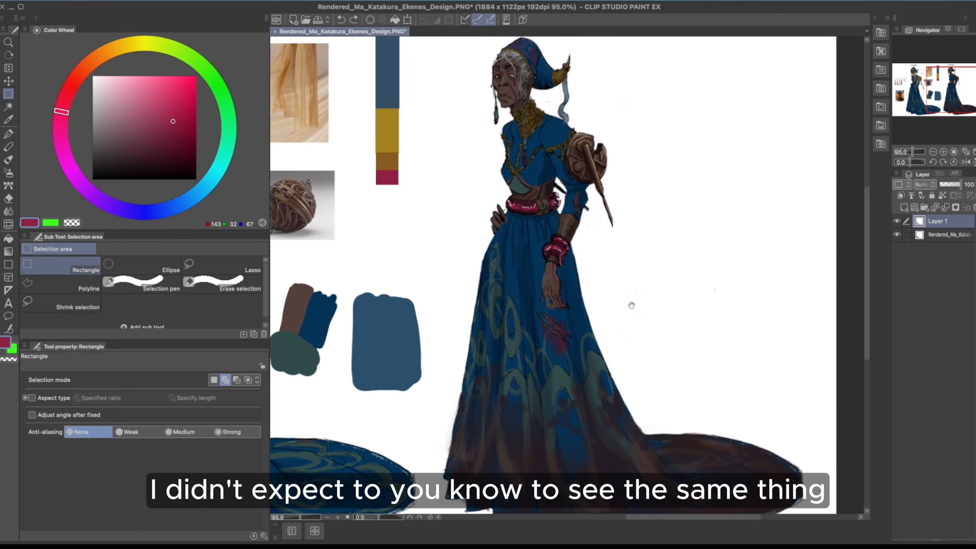
left_click_drag(637, 317, 651, 268)
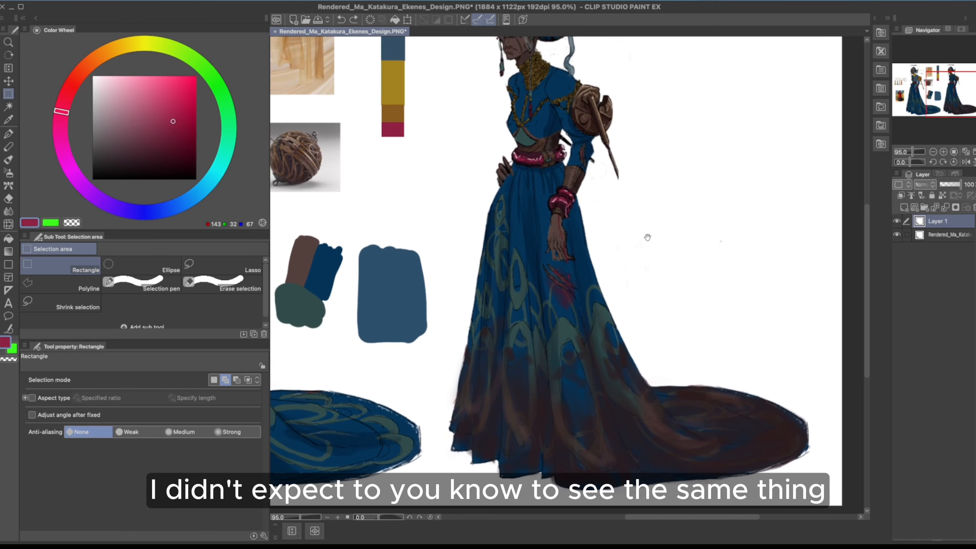
left_click_drag(671, 172, 686, 266)
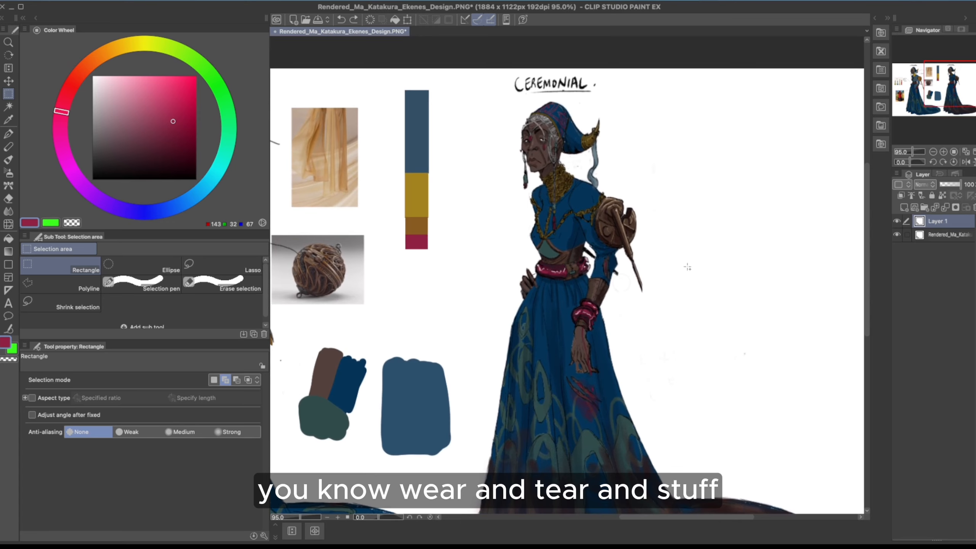
left_click_drag(652, 256, 662, 238)
left_click_drag(694, 315, 690, 262)
left_click_drag(651, 223, 678, 272)
mouse_move(669, 178)
left_mouse_down()
mouse_move(813, 157)
mouse_move(819, 171)
mouse_move(777, 175)
mouse_move(758, 161)
mouse_move(801, 153)
mouse_move(731, 146)
mouse_move(734, 174)
mouse_move(734, 146)
left_mouse_up()
Draw a red arrow with a size 6 pen pointing at the torn ribbon hanging from the damaged character's hat
key("x")
key("p")
key("ctrl+z")
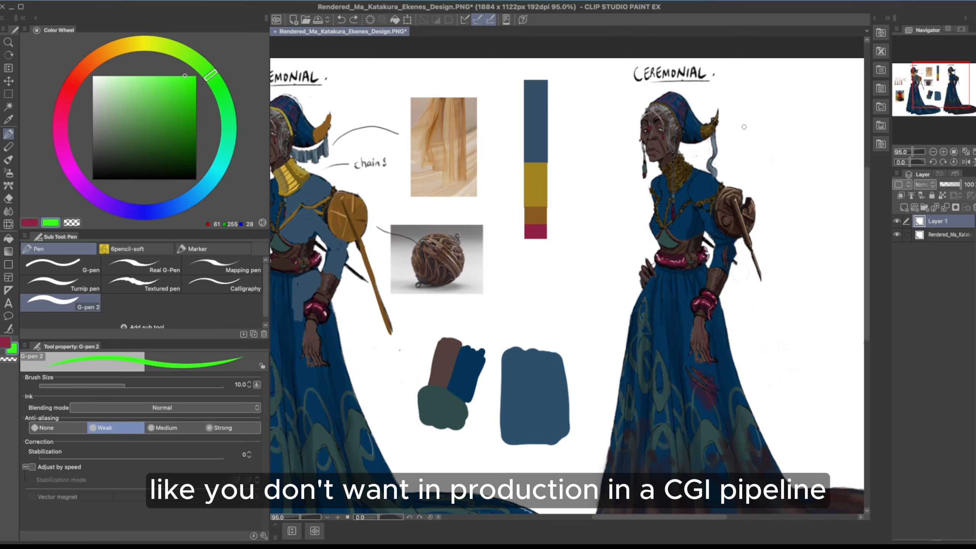
key("x")
key("bracketleft")
key("bracketleft")
key("bracketleft")
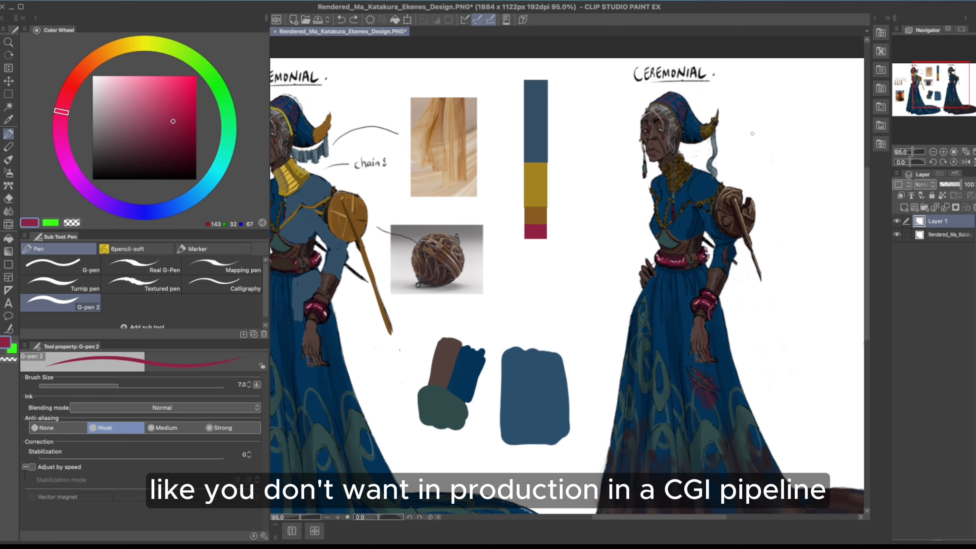
left_click_drag(750, 125, 754, 120)
key("ctrl+z")
mouse_move(722, 148)
left_mouse_down()
mouse_move(754, 120)
mouse_move(849, 106)
mouse_move(810, 118)
left_mouse_up()
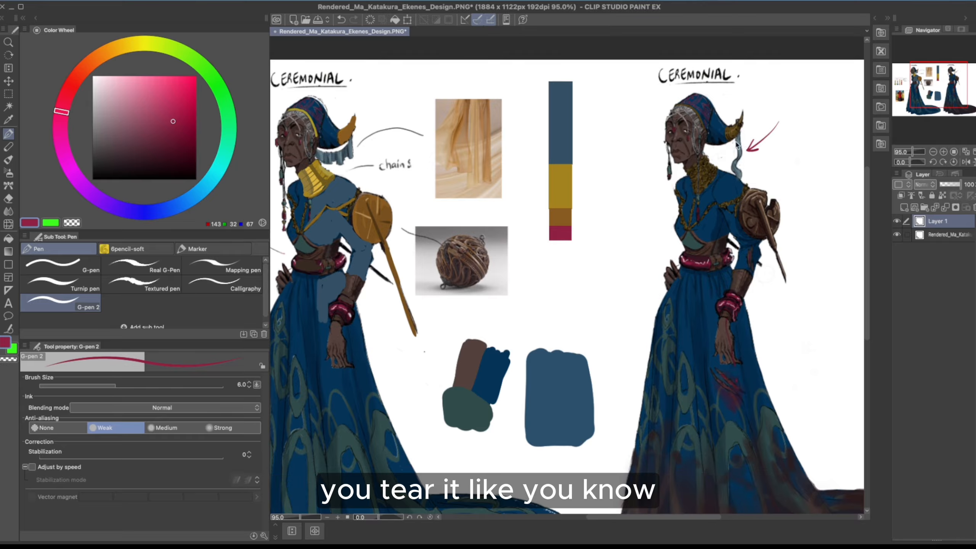
Draw a second red arrow at the damaged character's broken shoulder ball and a bent red line over its stick
left_click_drag(698, 159, 730, 160)
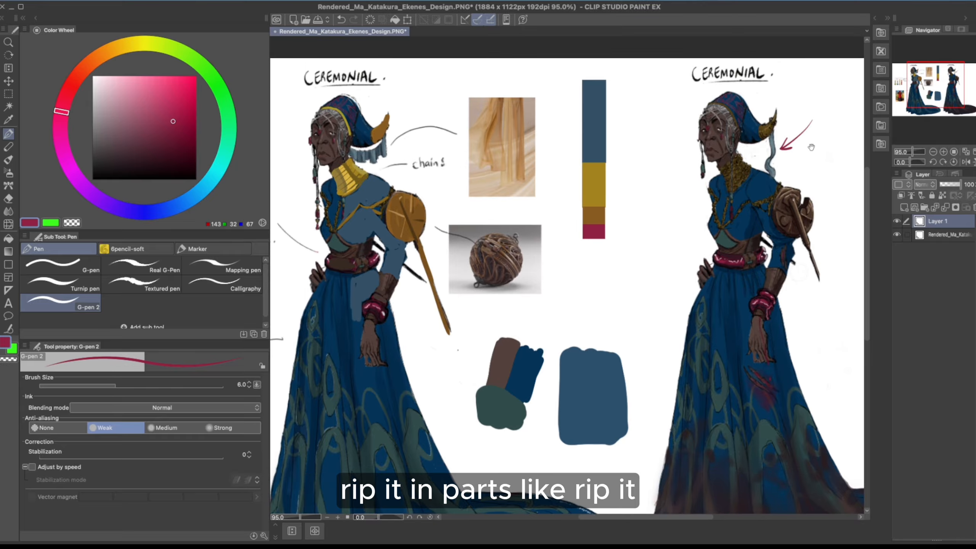
left_click_drag(811, 147, 769, 147)
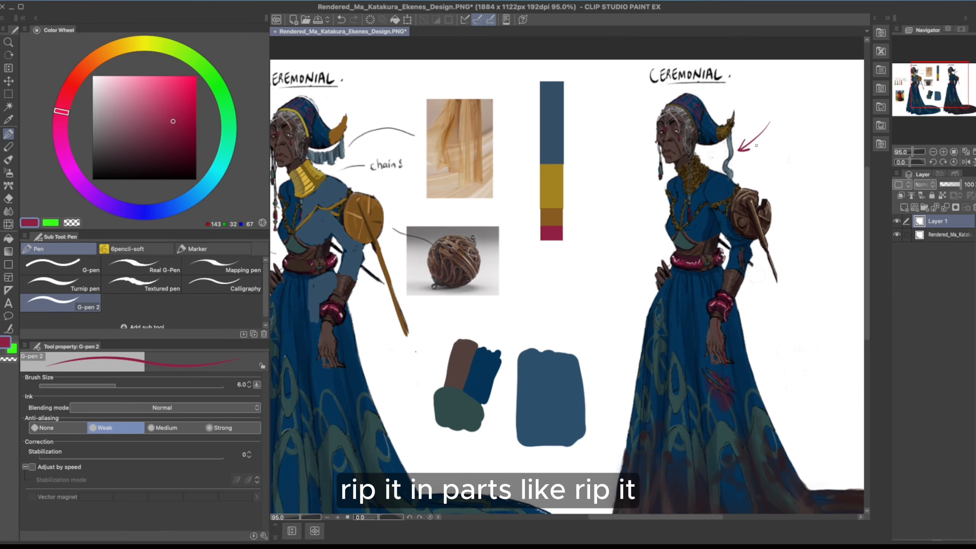
left_click_drag(737, 192, 769, 192)
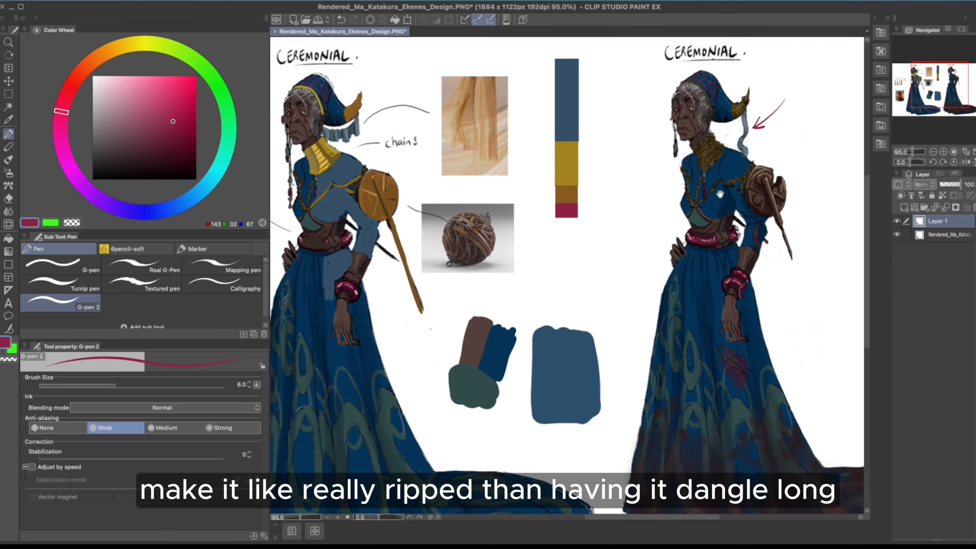
scroll(769, 192, "down", 1)
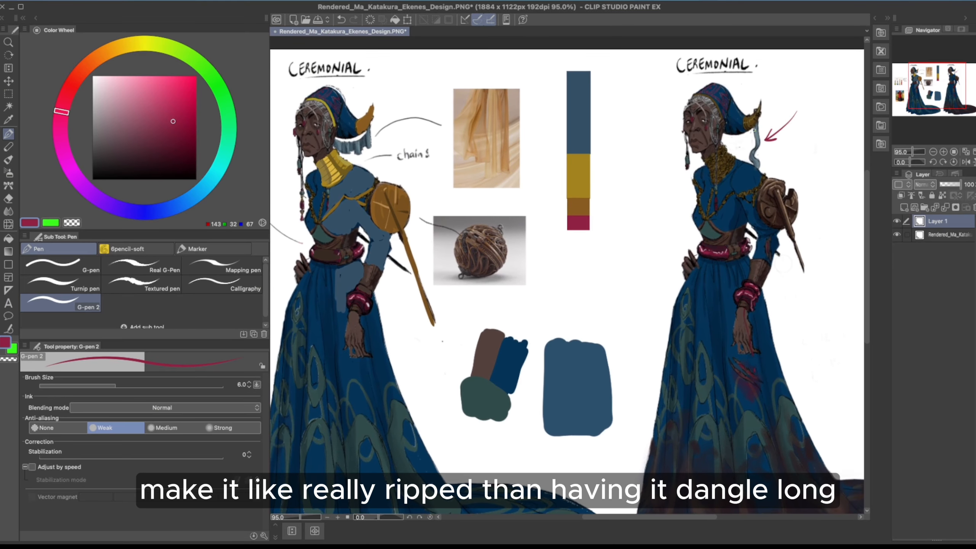
scroll(800, 170, "down", 1)
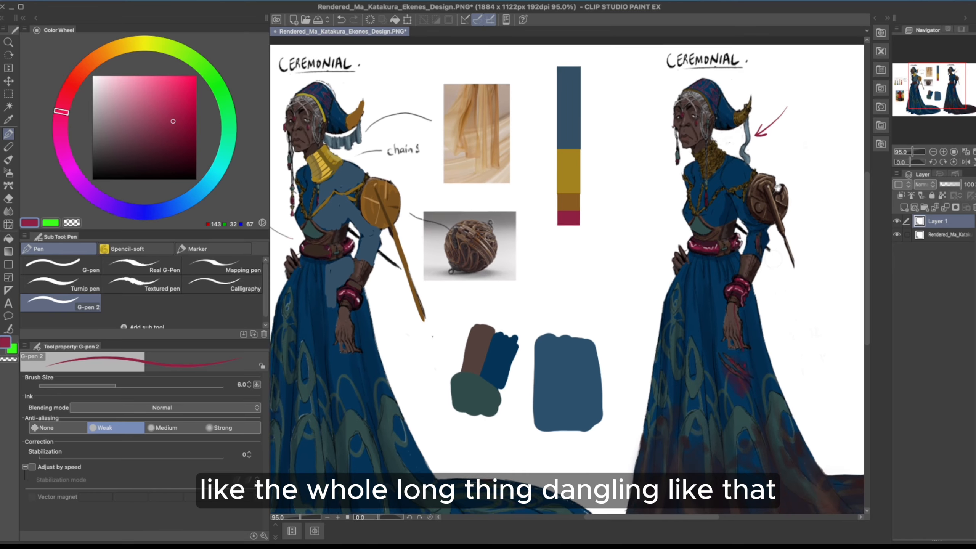
scroll(792, 169, "down", 3)
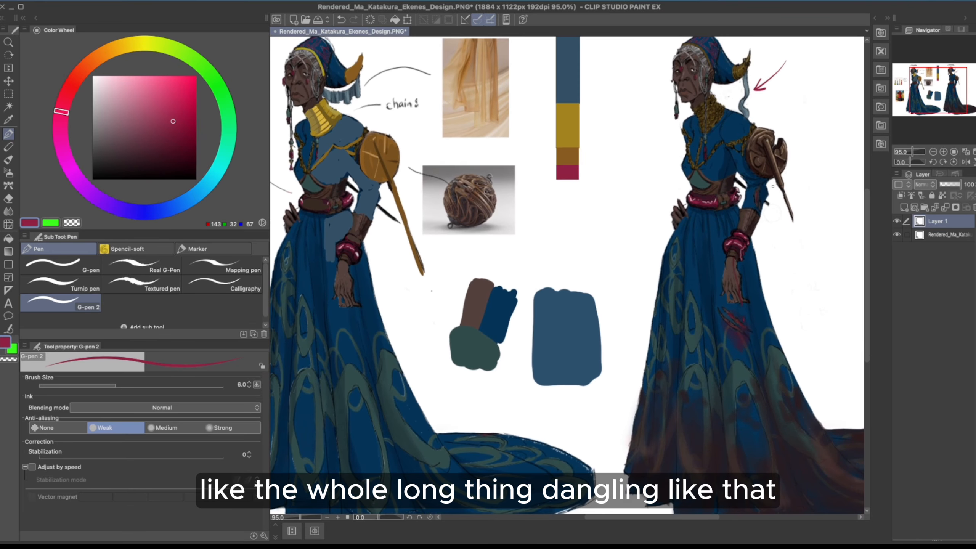
scroll(772, 186, "up", 2)
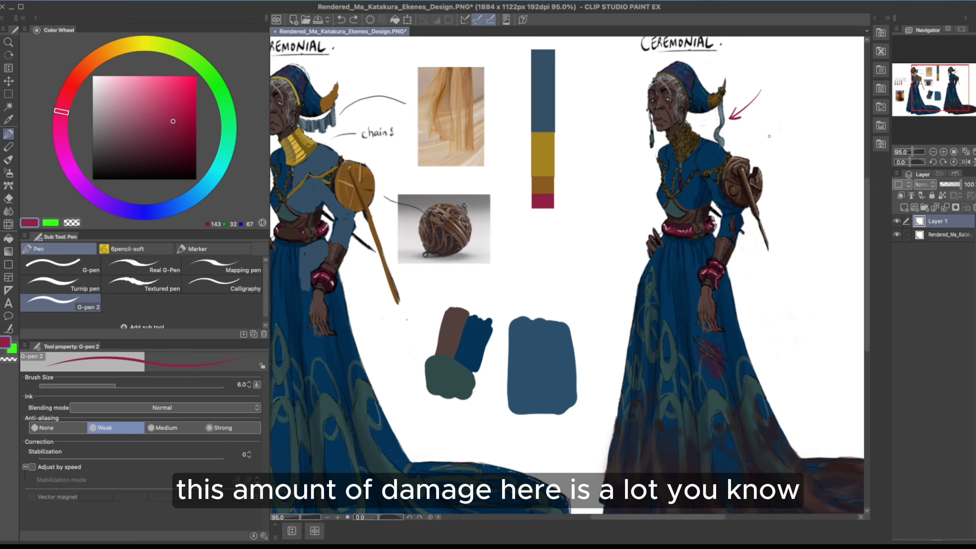
scroll(780, 143, "down", 2)
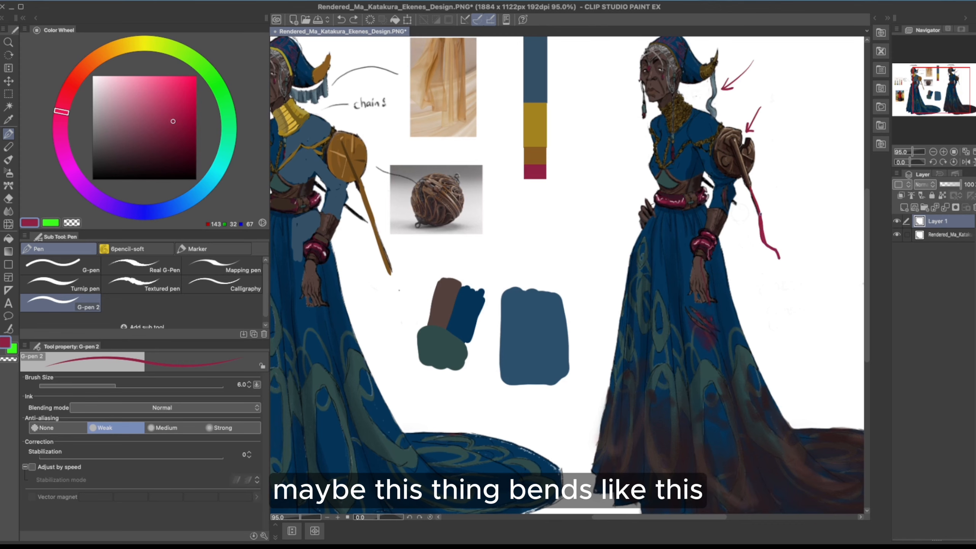
scroll(778, 196, "up", 4)
mouse_move(748, 186)
left_mouse_down()
mouse_move(777, 196)
mouse_move(776, 215)
mouse_move(760, 186)
mouse_move(817, 170)
mouse_move(734, 198)
mouse_move(784, 175)
left_mouse_up()
key("ctrl+space")
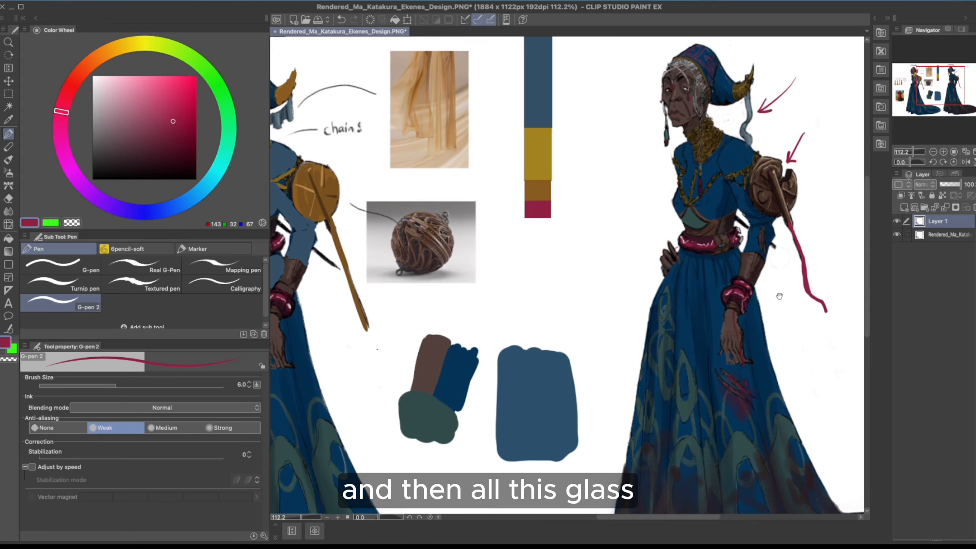
Examine the damaged character's glass belt and bracelets and the muddy skirt and train
mouse_move(778, 296)
left_mouse_down()
mouse_move(717, 237)
mouse_move(713, 255)
mouse_move(690, 245)
left_mouse_up()
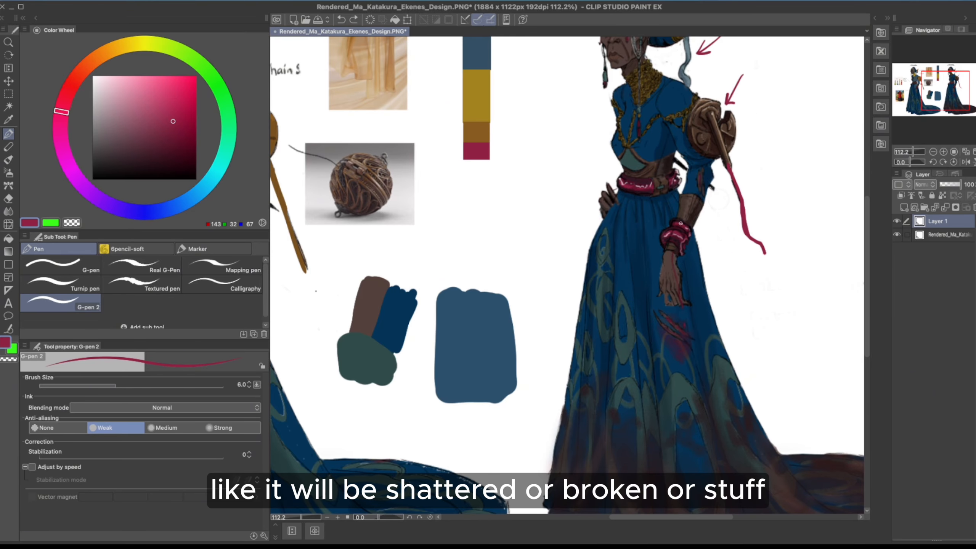
left_click_drag(703, 215, 728, 278)
left_click_drag(767, 149, 735, 191)
scroll(736, 191, "down", 3)
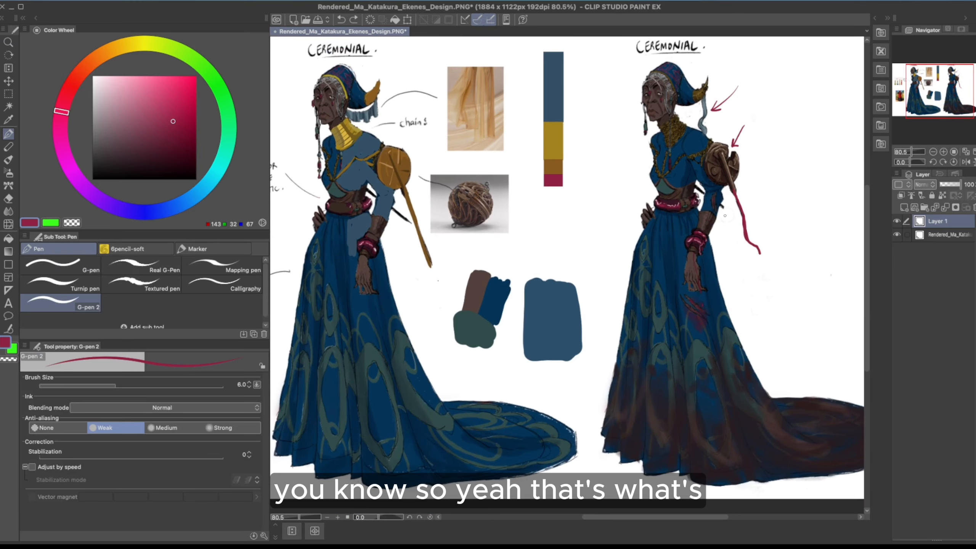
left_click_drag(769, 207, 690, 134)
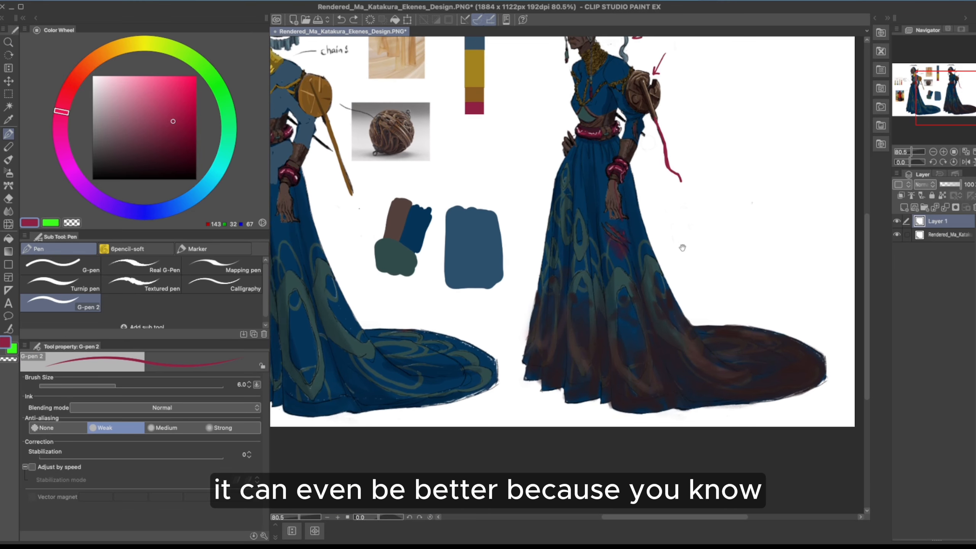
Outline the muddy area of the damaged skirt and train in red, and mark the mud-free hem below with an arrow and question mark
scroll(653, 265, "up", 4)
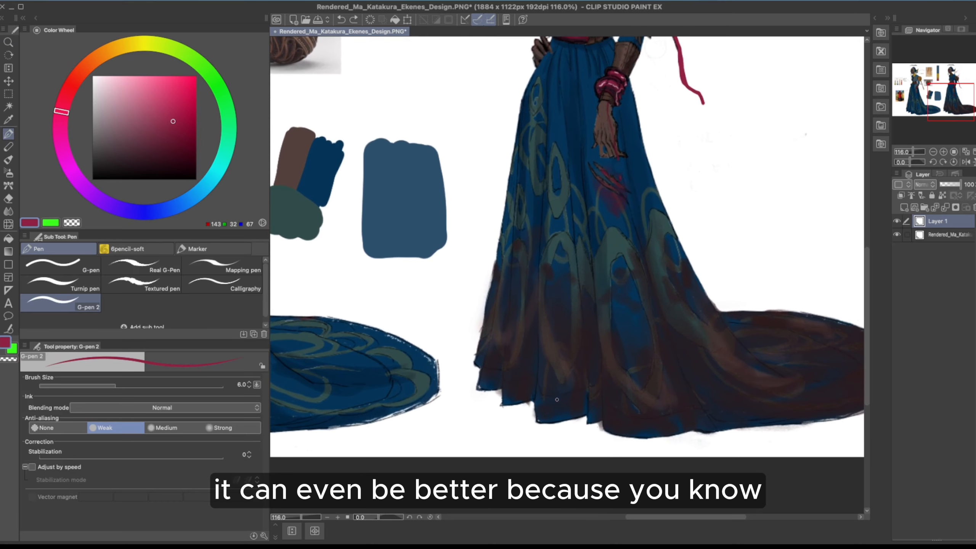
key("super+space")
mouse_move(615, 326)
left_mouse_down()
mouse_move(646, 359)
mouse_move(620, 317)
left_mouse_up()
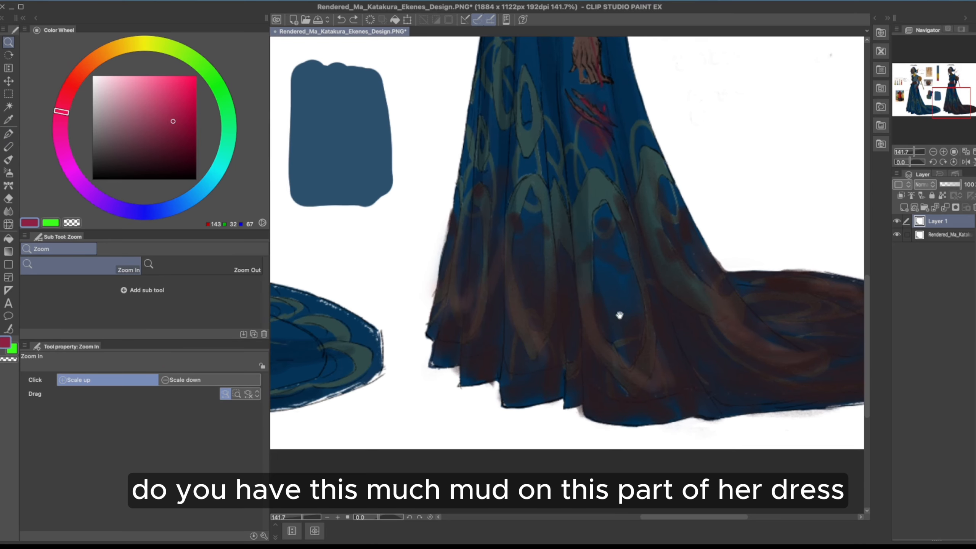
key("p")
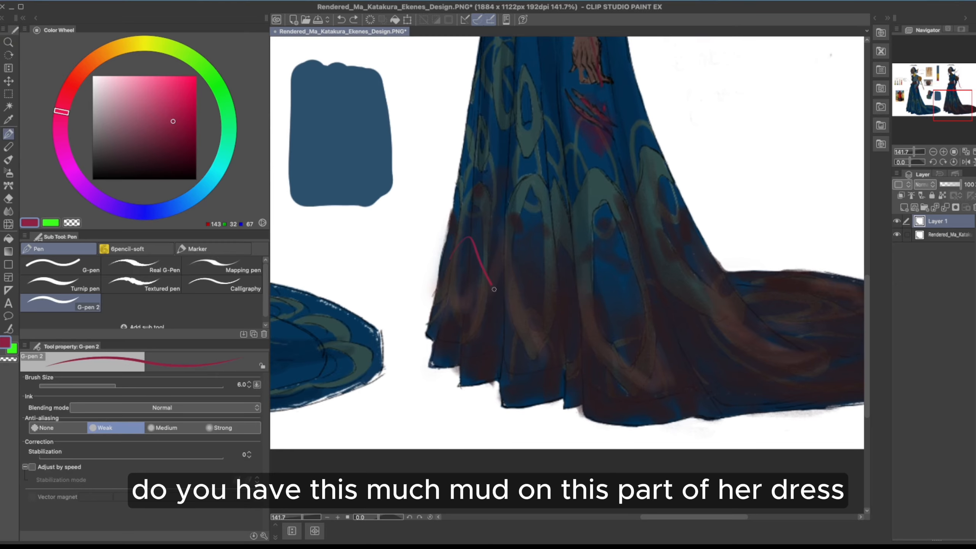
mouse_move(566, 283)
left_mouse_down()
mouse_move(616, 332)
mouse_move(710, 279)
mouse_move(801, 296)
mouse_move(836, 312)
left_mouse_up()
left_click_drag(807, 333, 734, 317)
mouse_move(755, 284)
left_mouse_down()
mouse_move(838, 343)
mouse_move(680, 385)
mouse_move(559, 388)
mouse_move(501, 371)
mouse_move(478, 340)
mouse_move(416, 363)
mouse_move(384, 218)
left_mouse_up()
key("ctrl+z")
left_click_drag(457, 401, 458, 378)
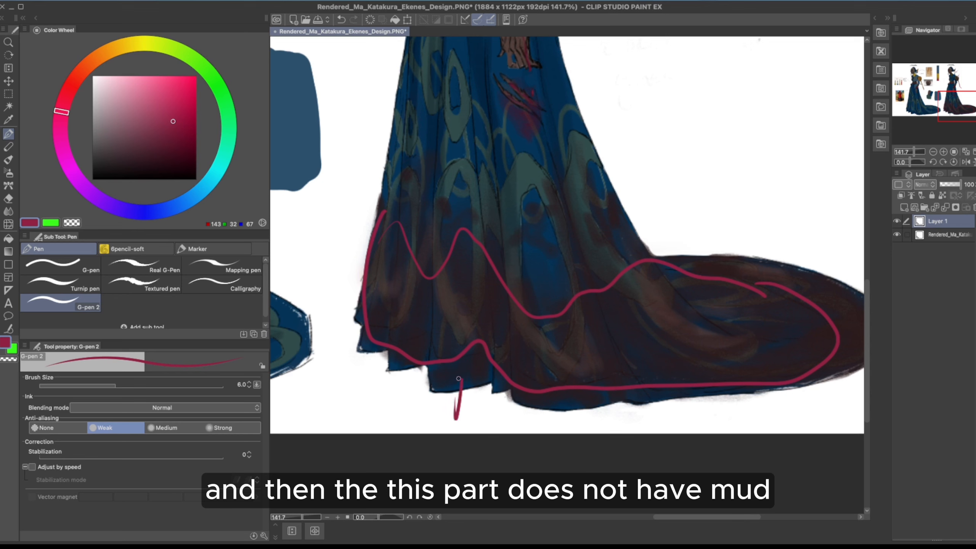
left_click_drag(397, 397, 406, 400)
Draw a curved green arrow rising from below the damaged dress's hem into the muddy area to show how mud spreads upward
scroll(692, 283, "right", 2)
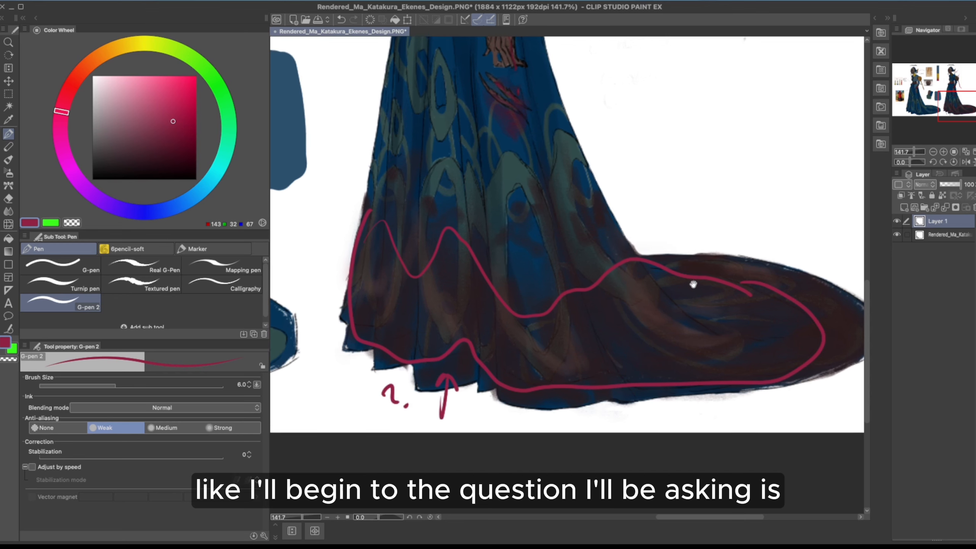
scroll(601, 300, "down", 2)
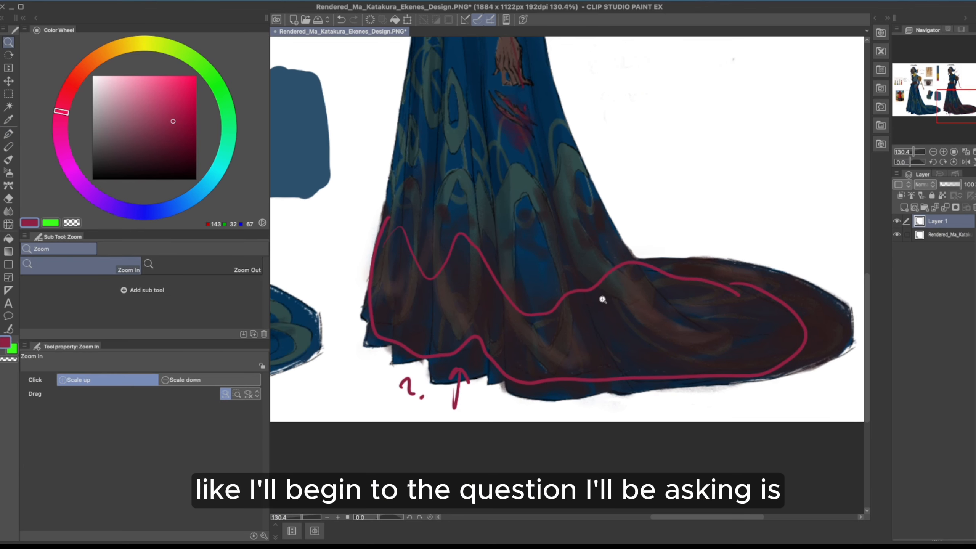
key("x")
scroll(604, 296, "down", 1)
scroll(606, 295, "up", 1)
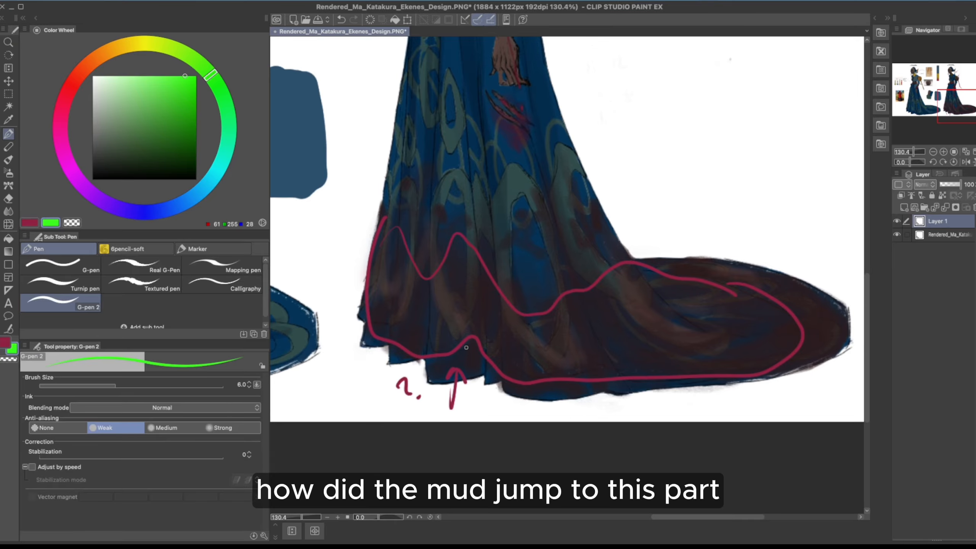
left_click_drag(597, 412, 572, 351)
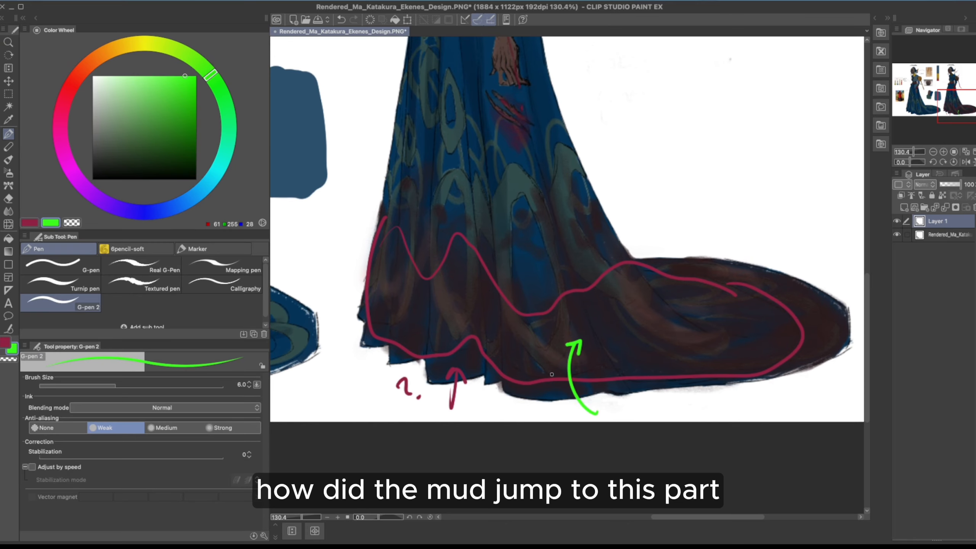
mouse_move(495, 376)
left_mouse_down()
mouse_move(430, 379)
mouse_move(382, 358)
mouse_move(363, 330)
left_mouse_up()
key("ctrl+z")
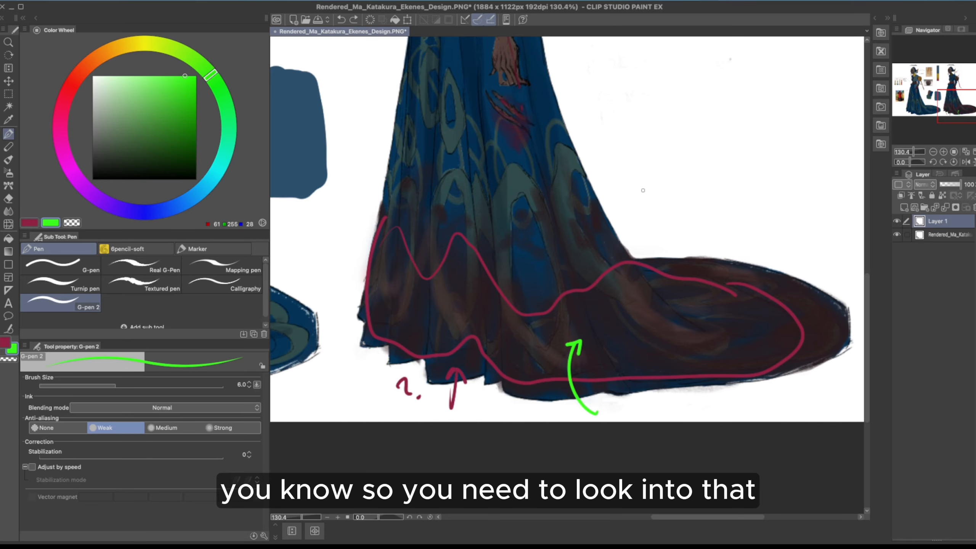
mouse_move(611, 155)
left_mouse_down()
mouse_move(641, 218)
mouse_move(661, 204)
mouse_move(615, 208)
left_mouse_up()
mouse_move(610, 208)
left_mouse_down()
mouse_move(666, 263)
mouse_move(653, 253)
mouse_move(703, 279)
left_mouse_up()
left_click_drag(657, 249, 720, 219)
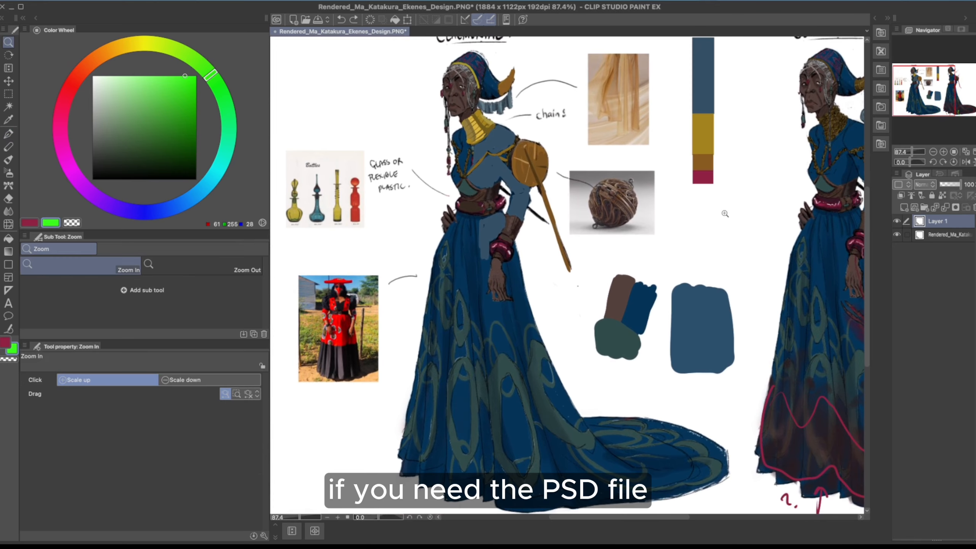
left_click_drag(779, 181, 687, 183)
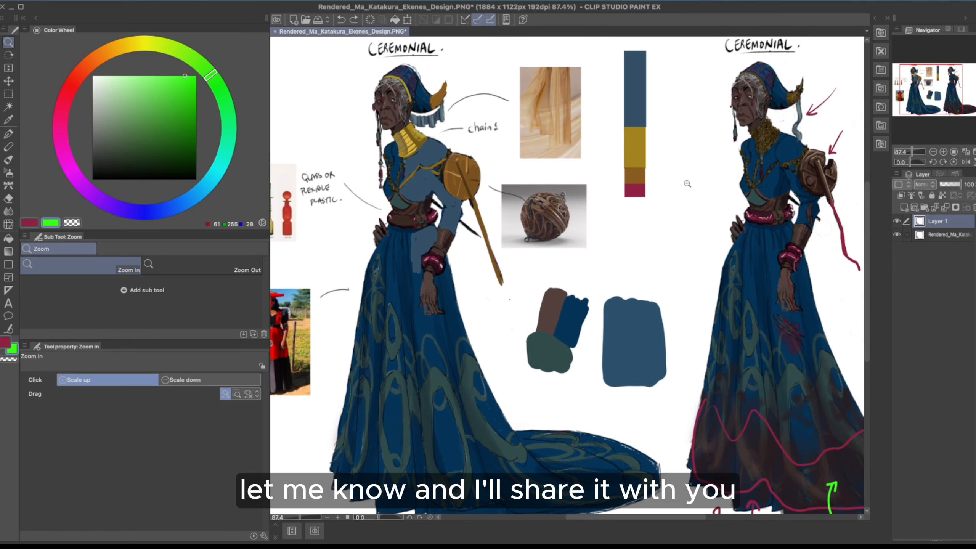